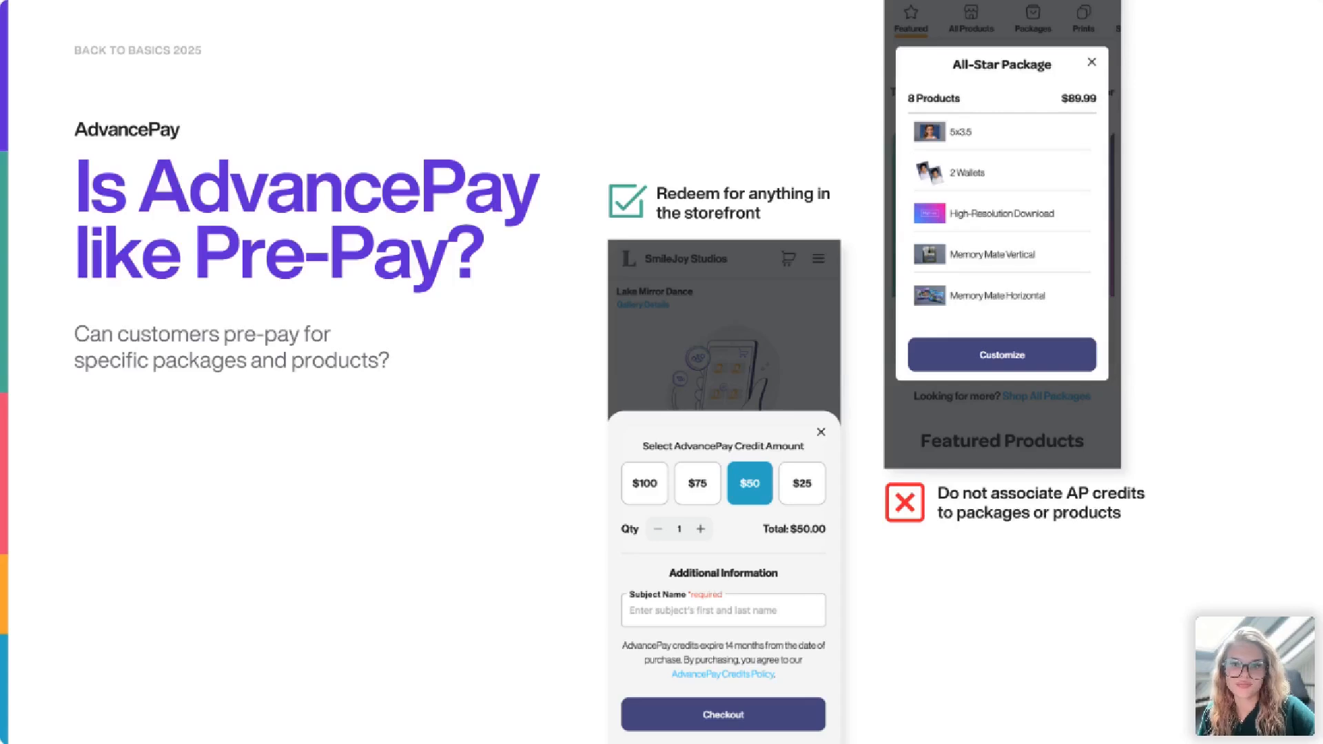
key(Right)
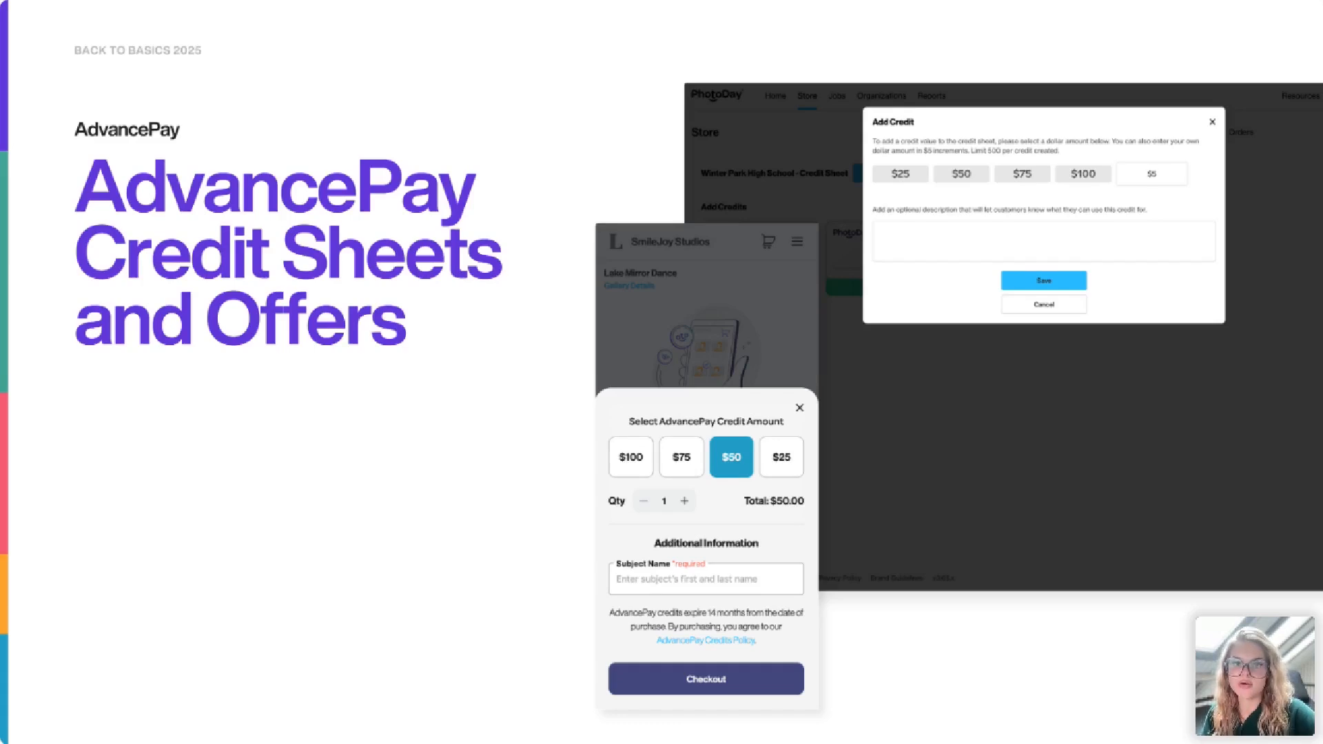
key(Right)
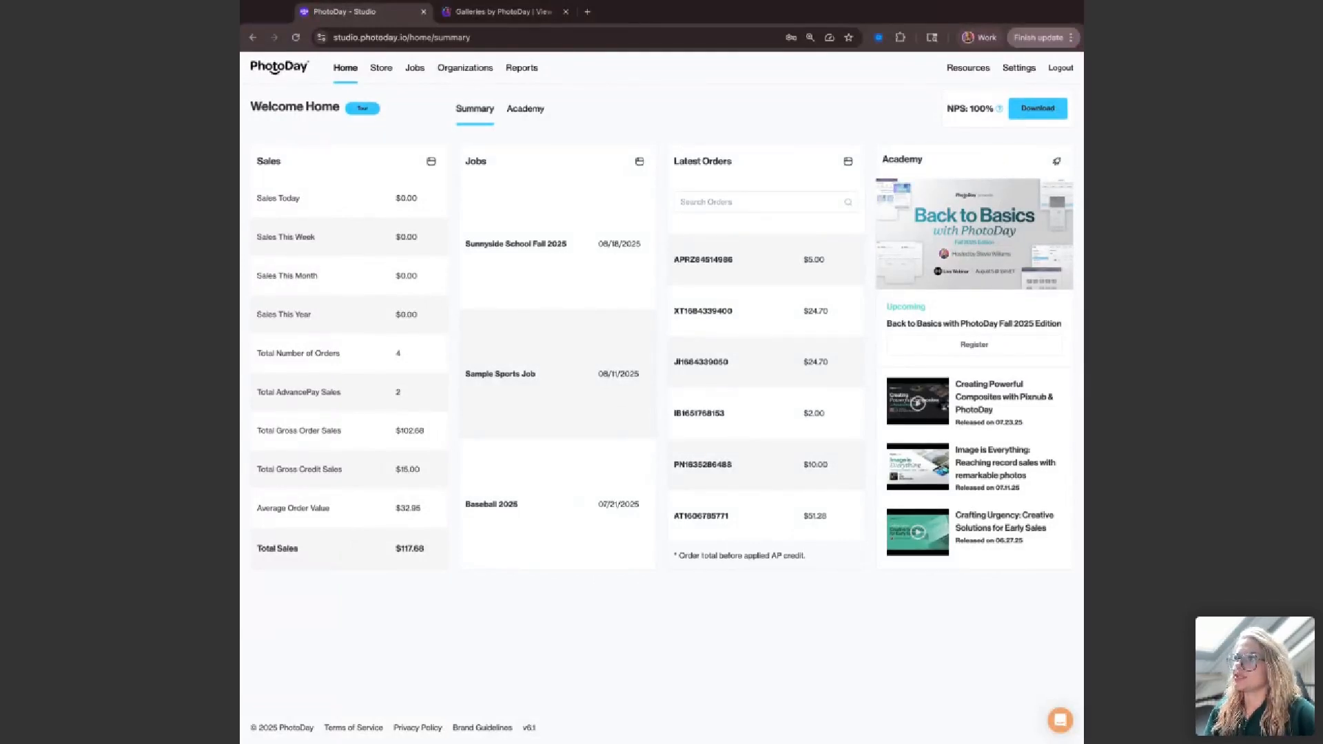
Open the storefront setup for the Sample Sports Job.
key(ctrl+plus)
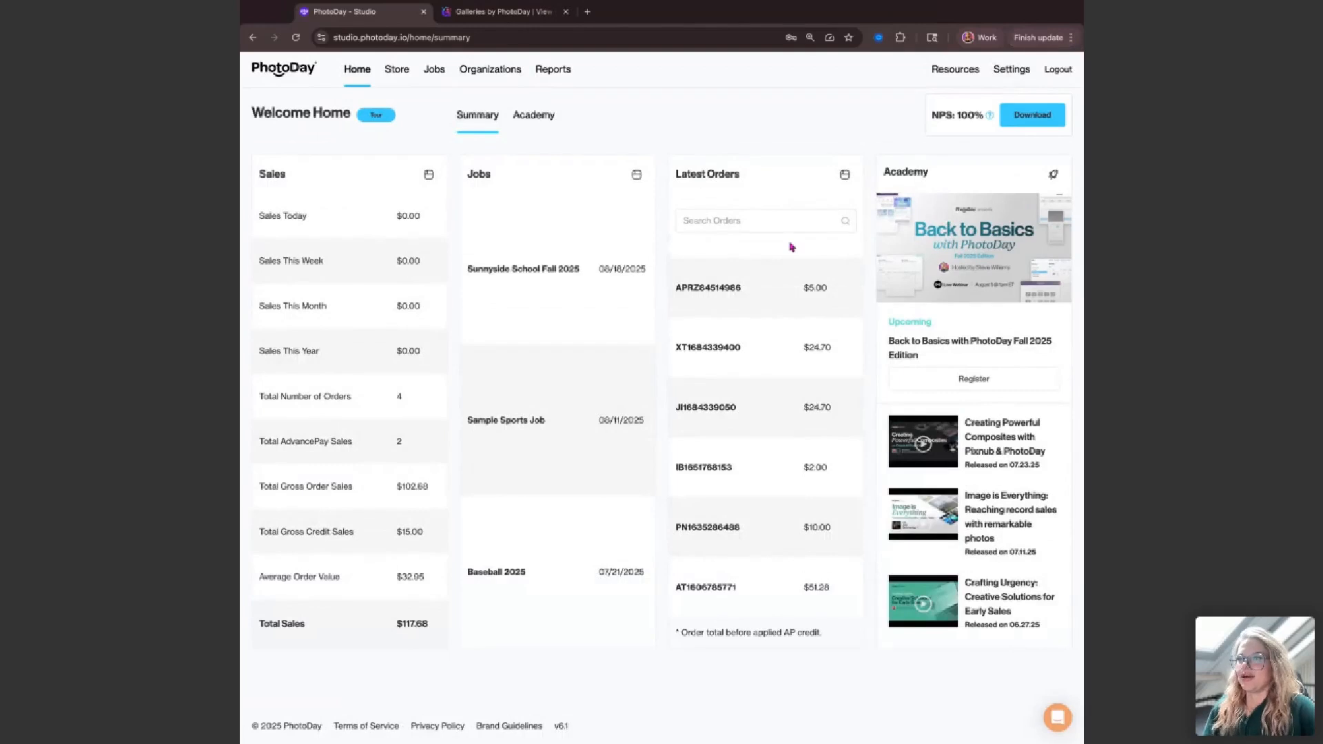
click(435, 72)
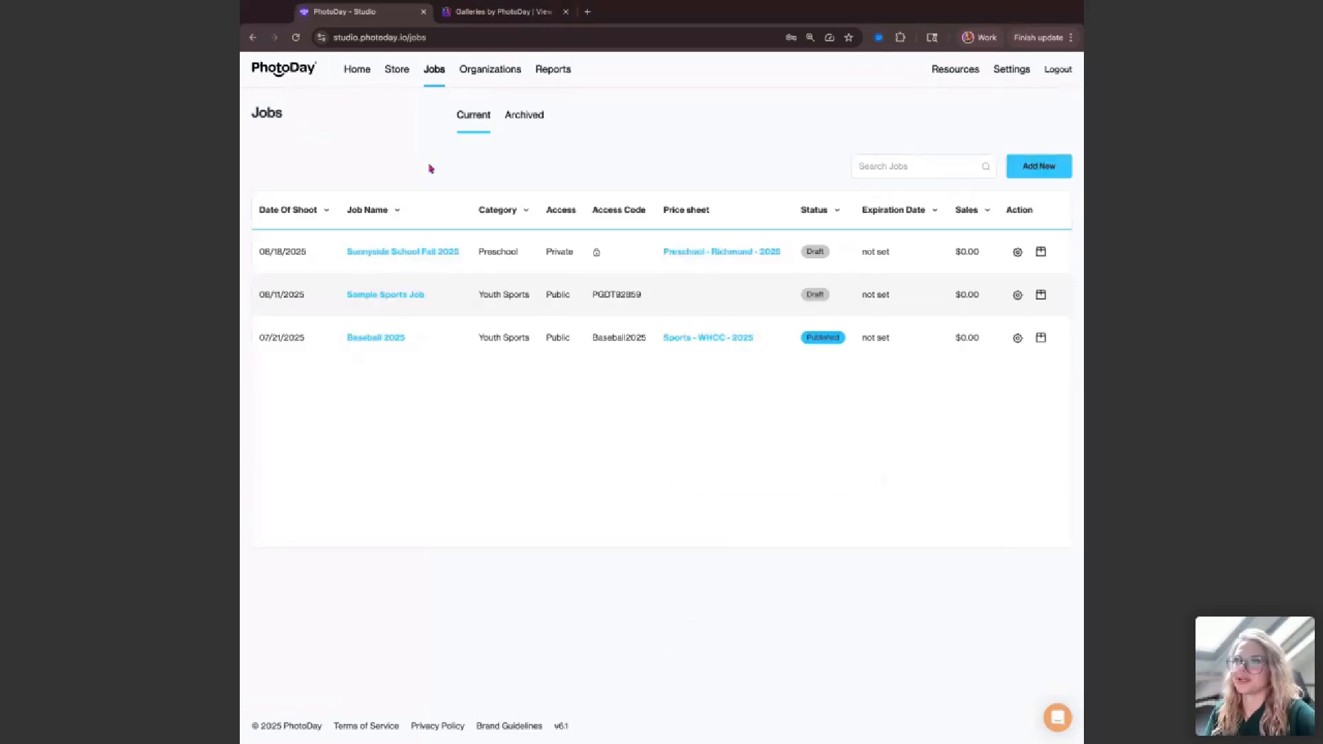
click(387, 251)
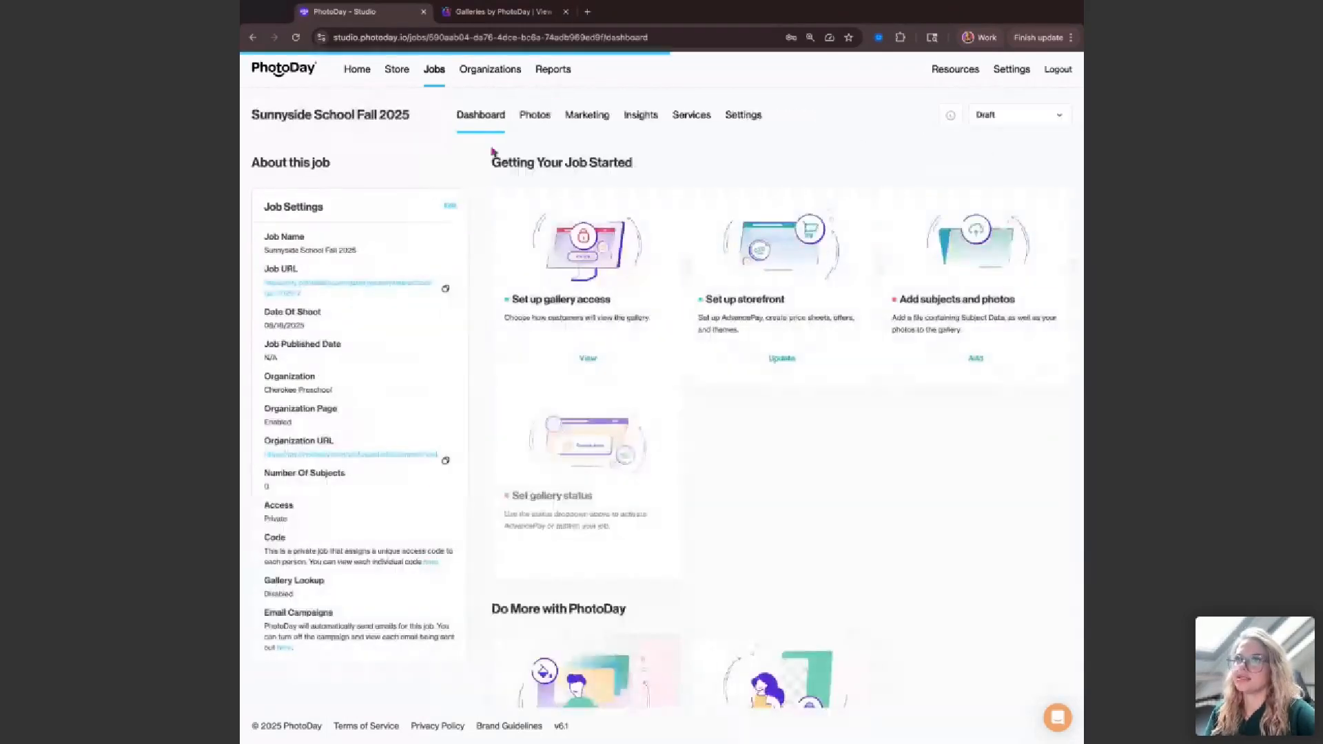
click(440, 76)
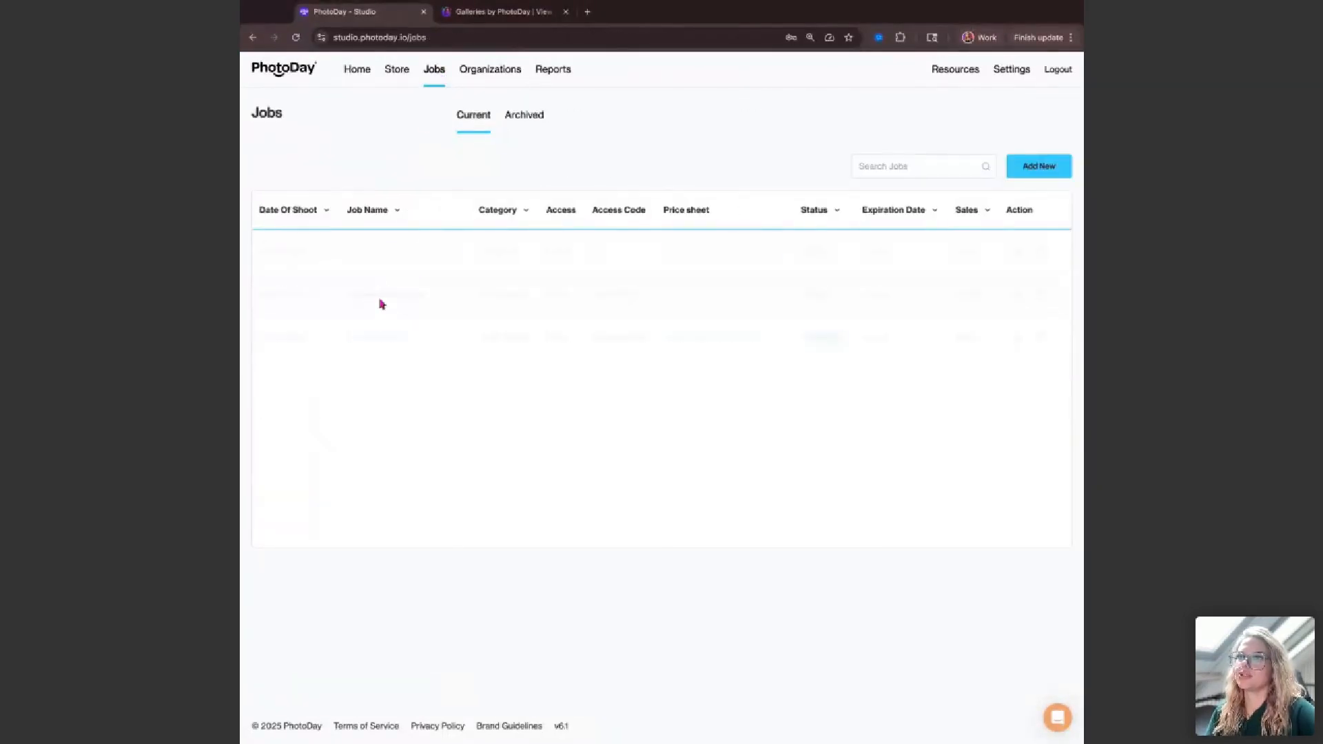
click(386, 301)
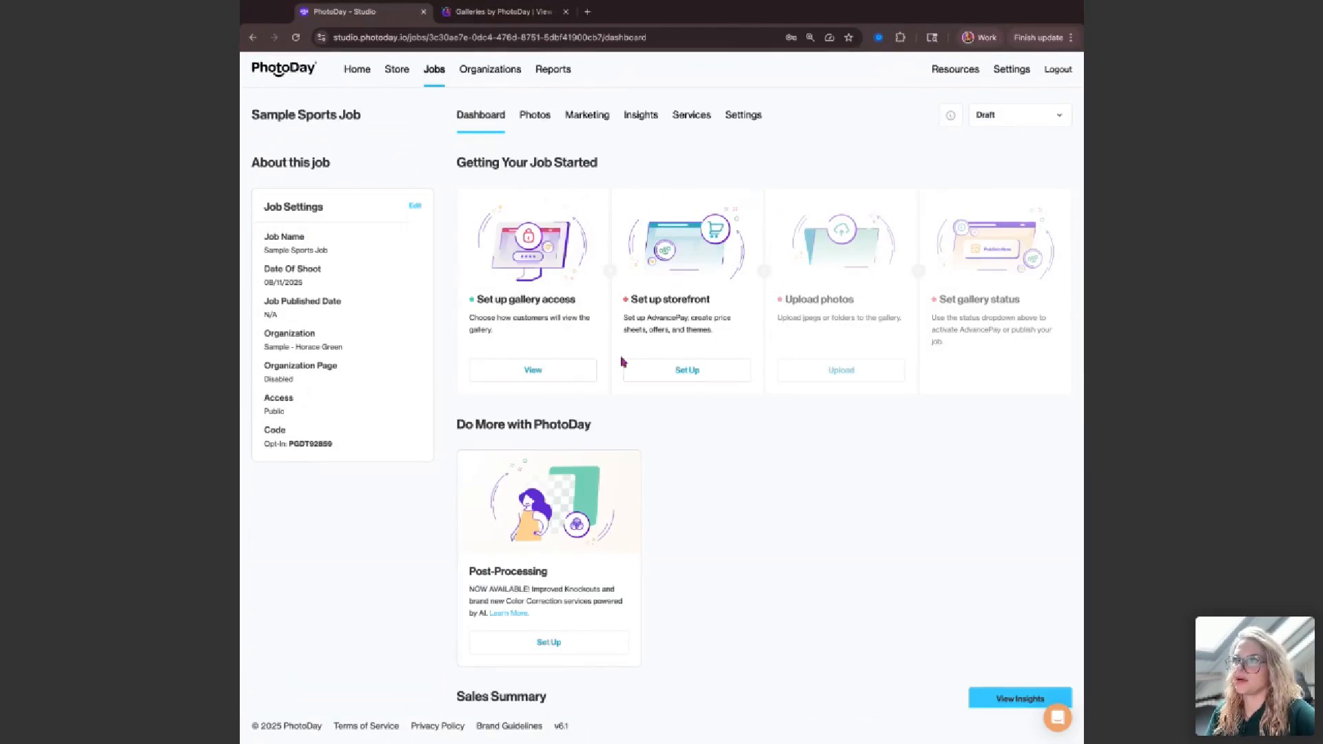
click(695, 376)
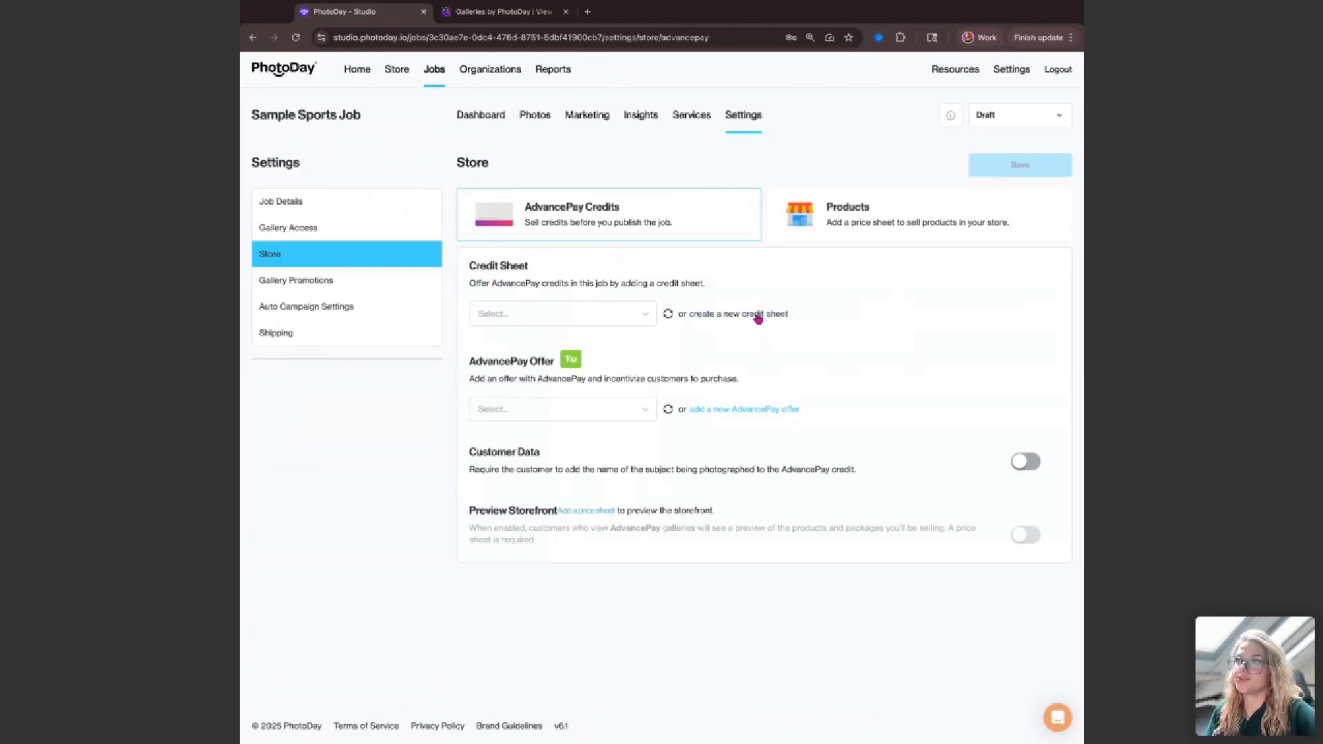
Go to credit sheet creation from the job's store settings and log in with Remember Me enabled.
click(693, 315)
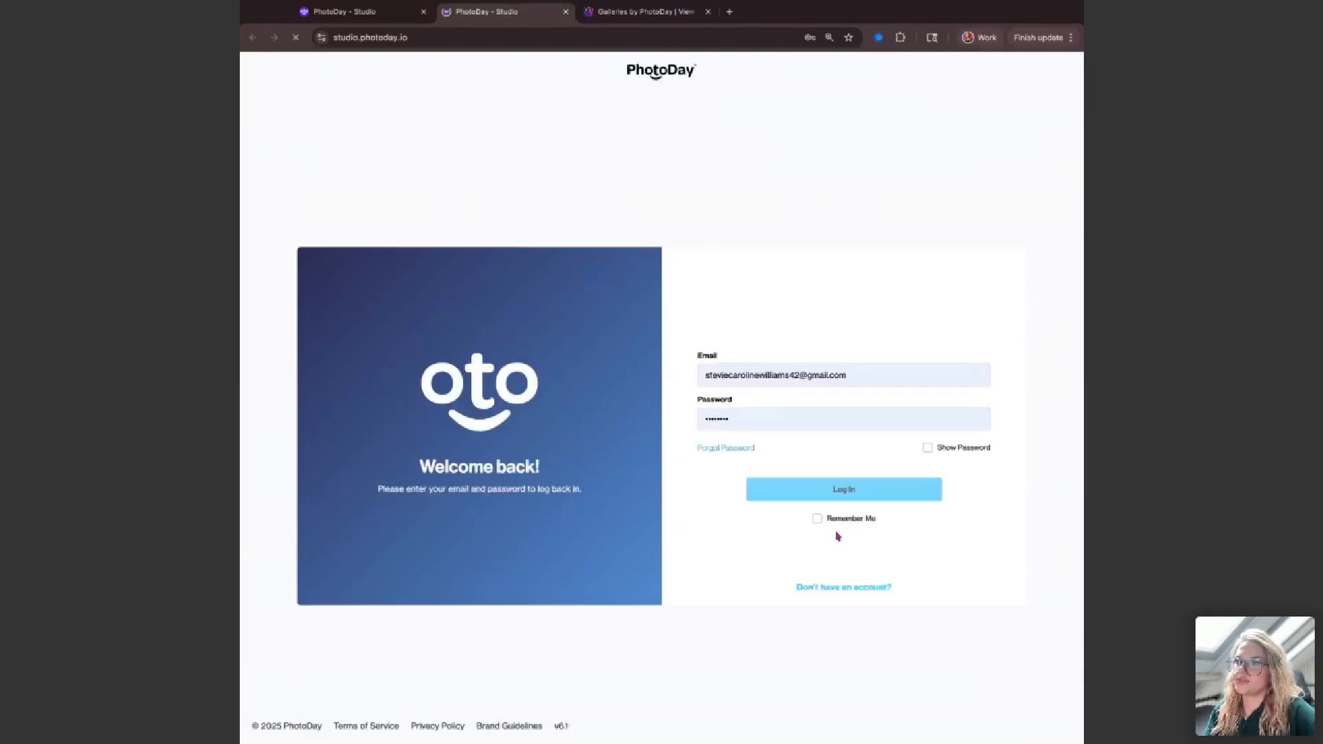
click(844, 522)
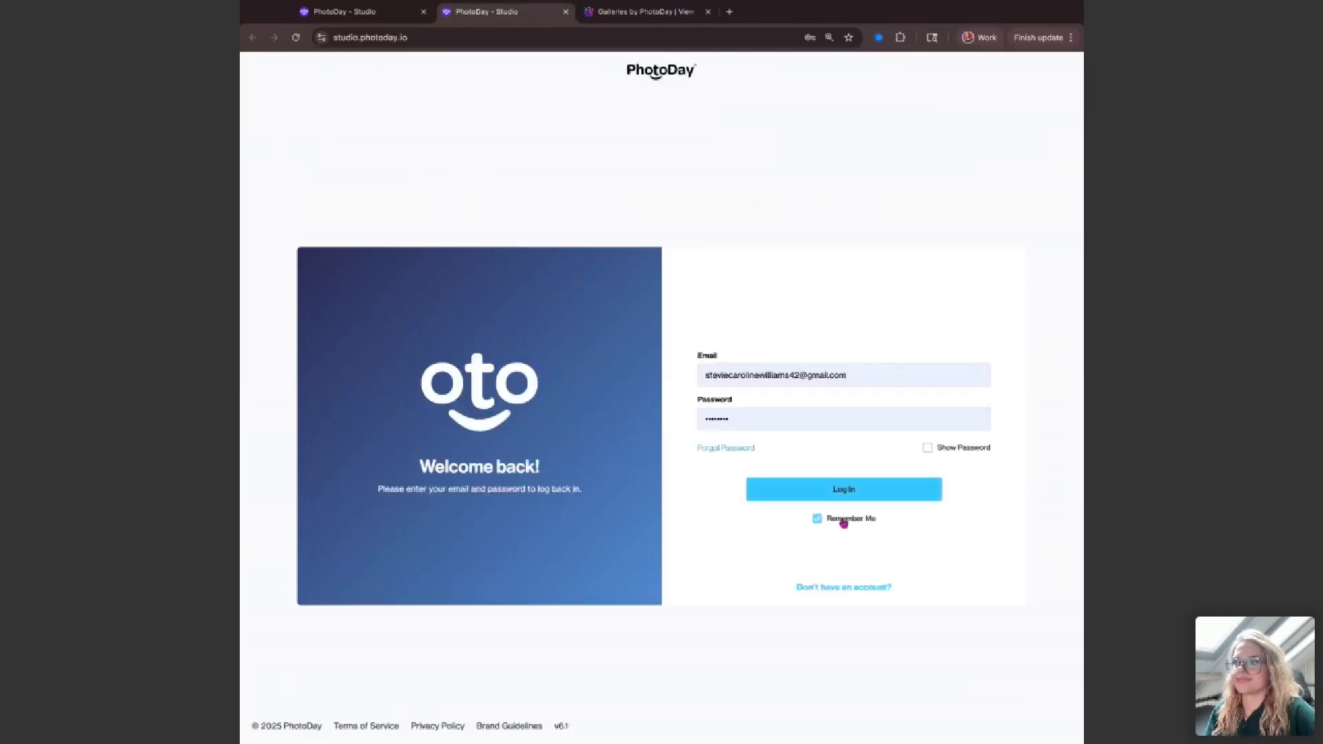
click(816, 486)
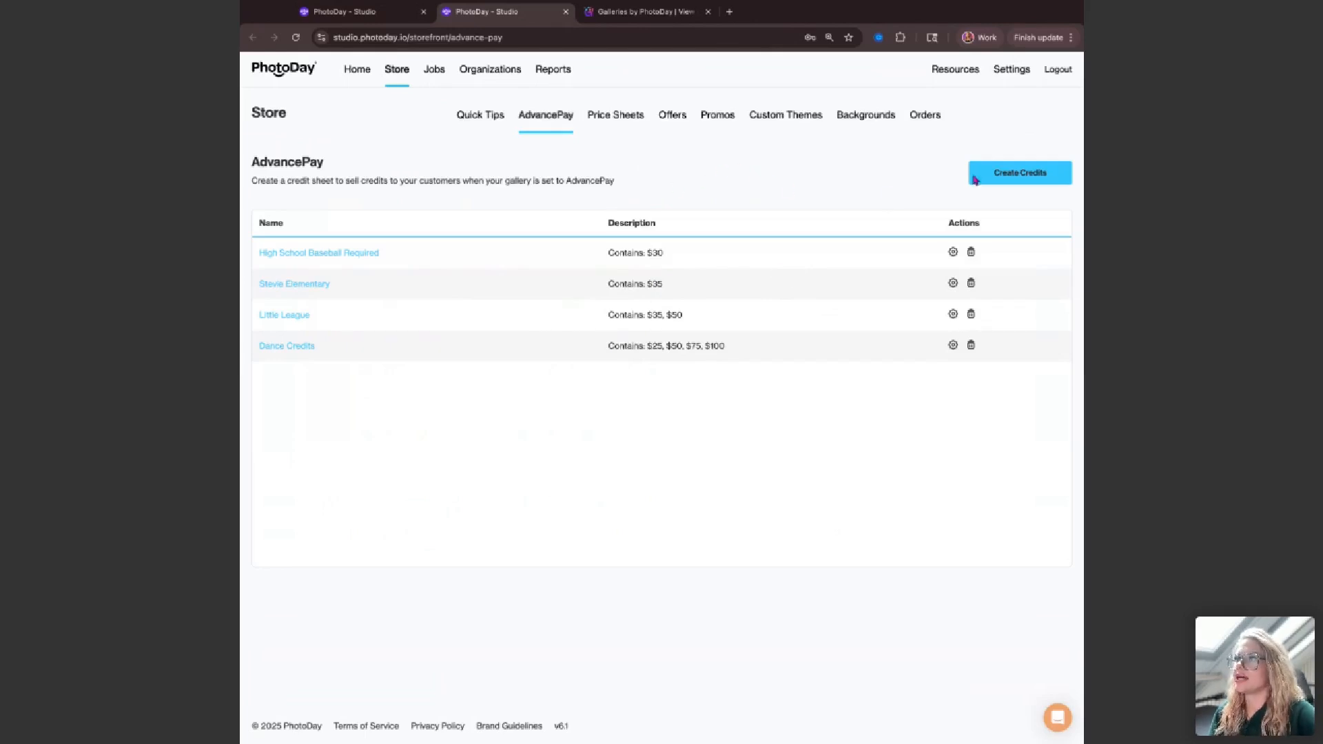
Create an AdvancePay credit sheet named "Back to Basics Credit Sheet".
click(1011, 174)
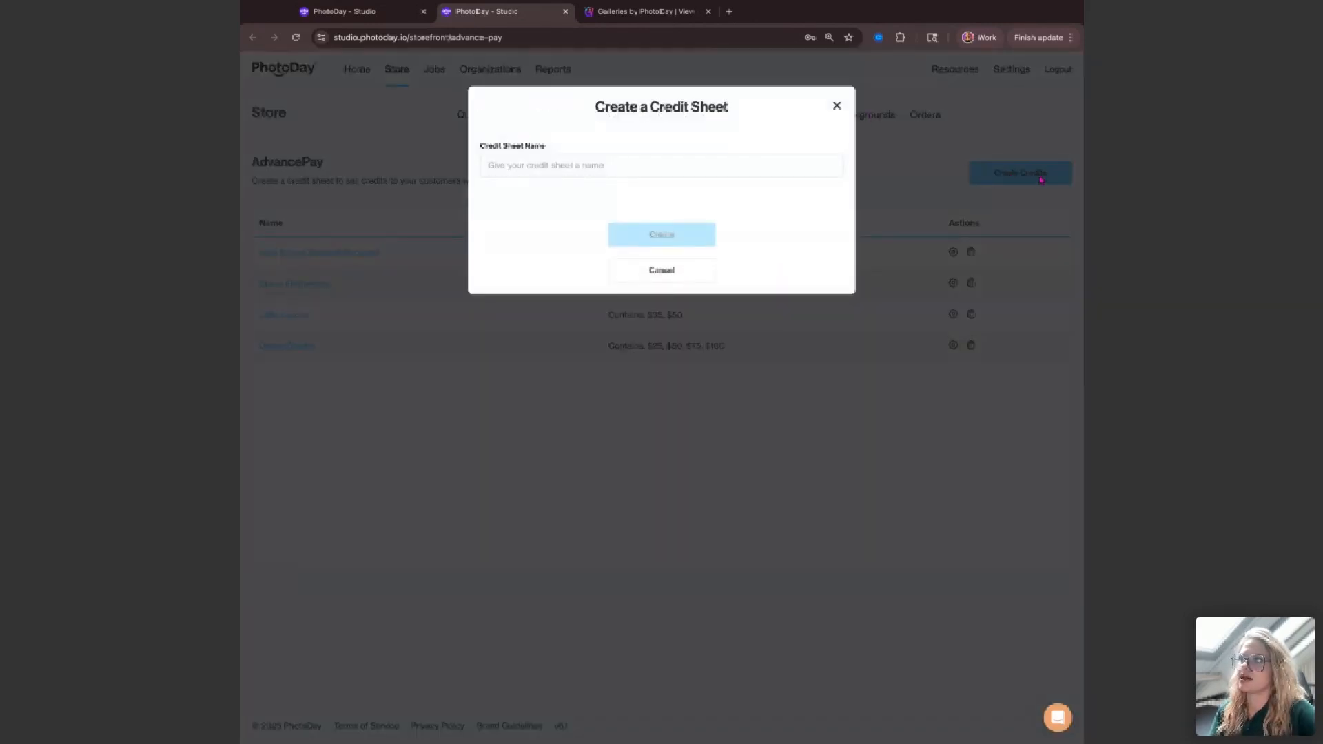
click(554, 163)
text(Back to Bas)
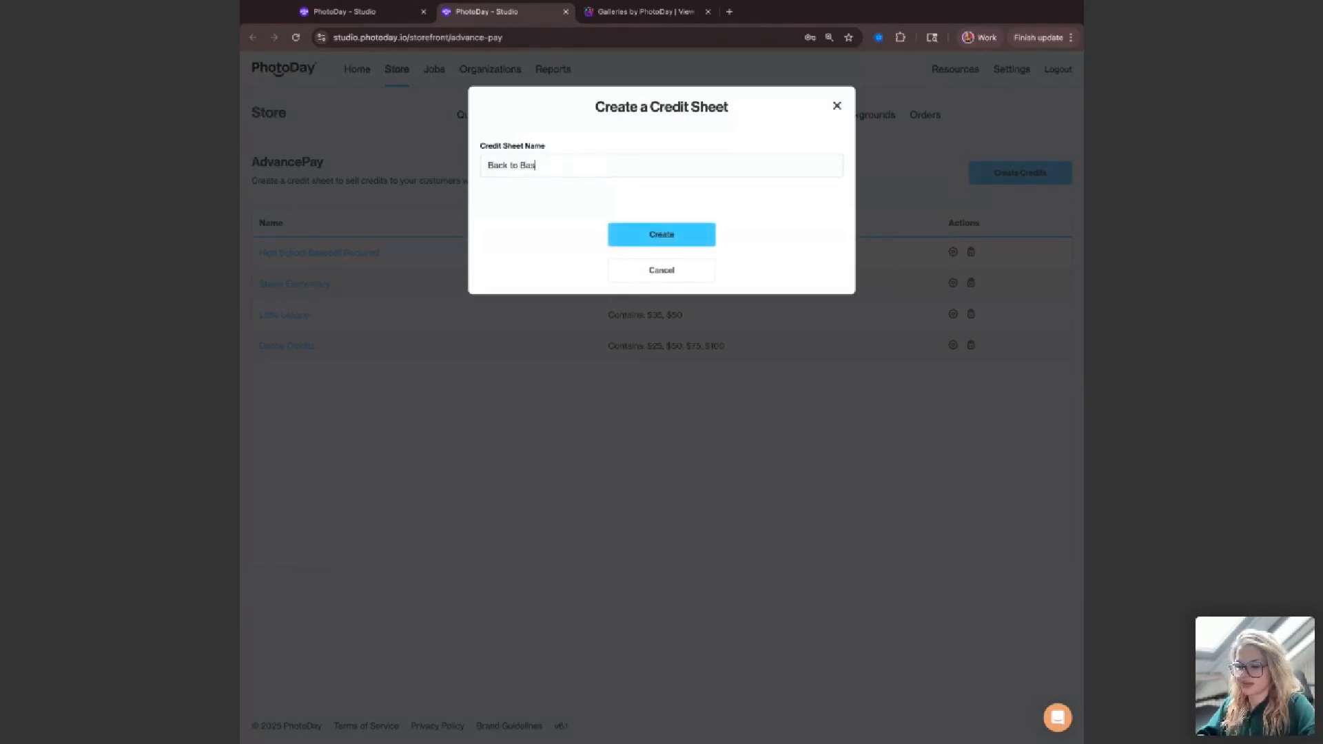
text(ics Credit Sheet)
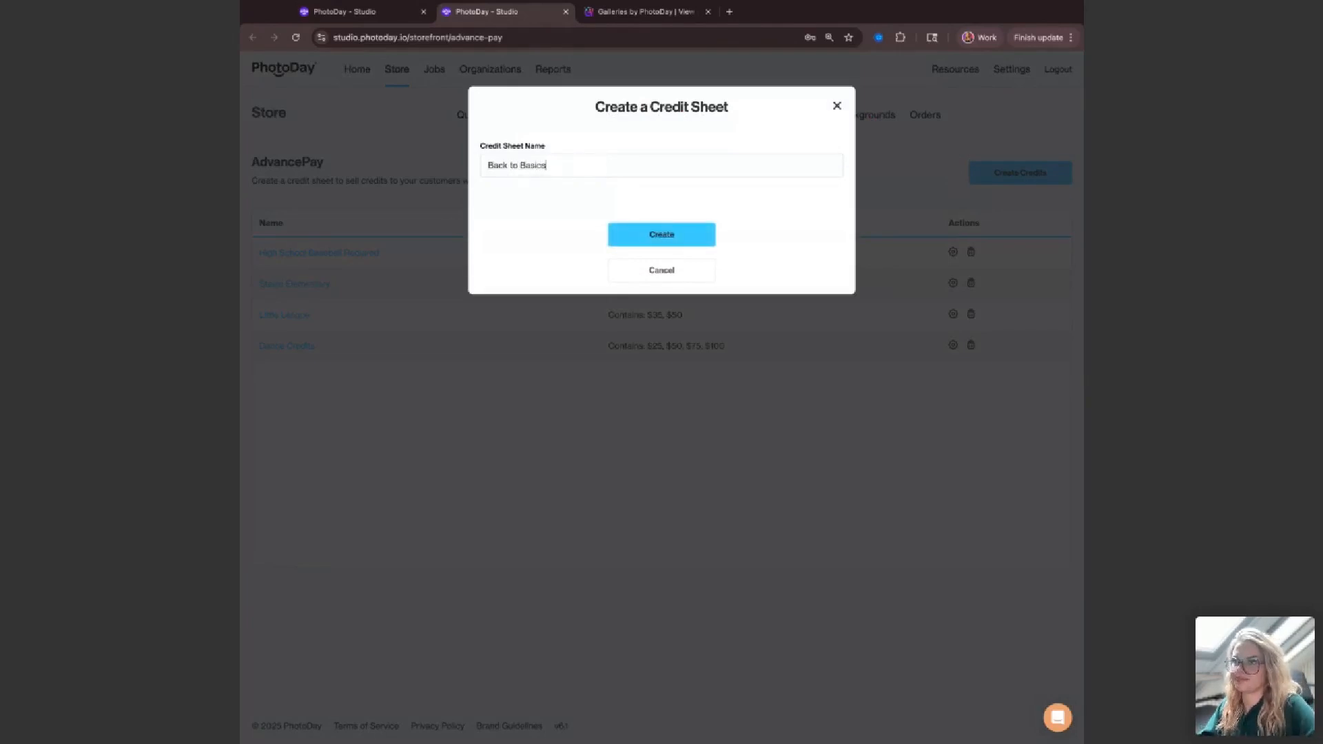
click(637, 235)
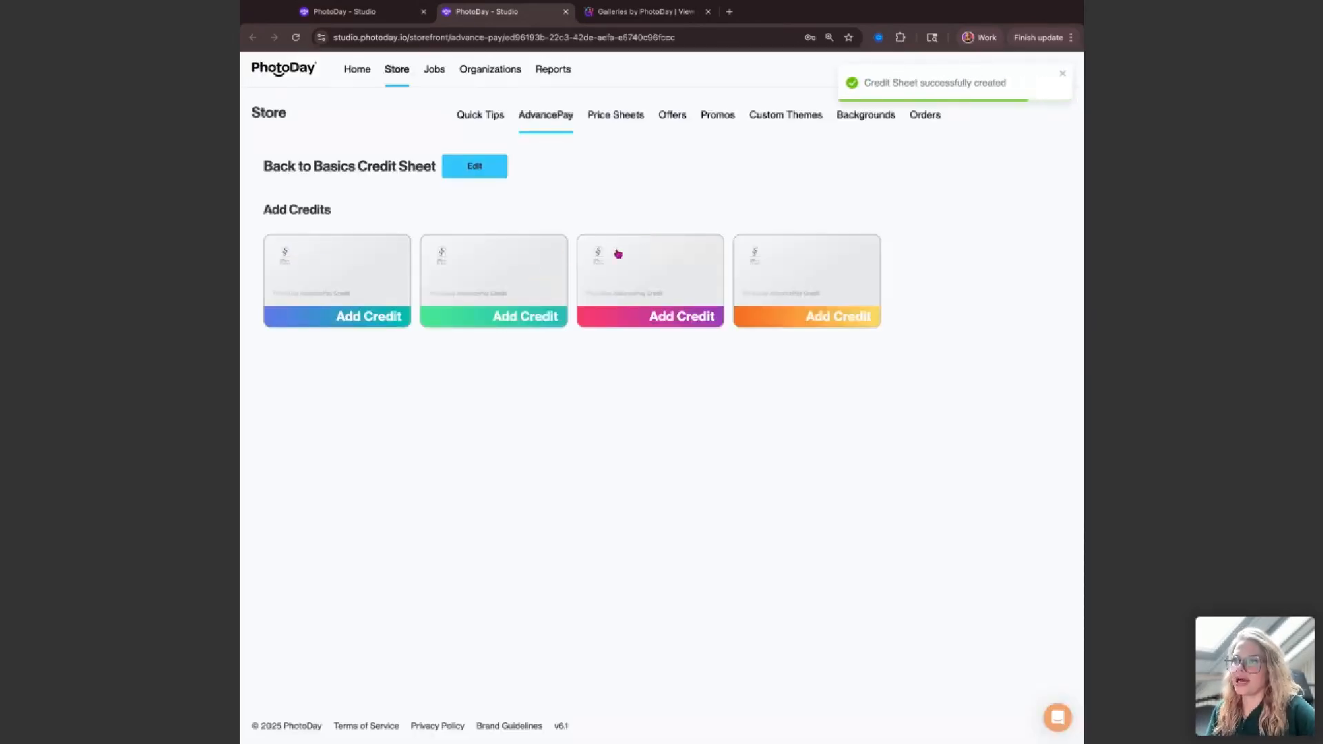
Add a custom $35 credit to the sheet with the description "Get free shipping with the purchase of an AP credit!".
click(352, 260)
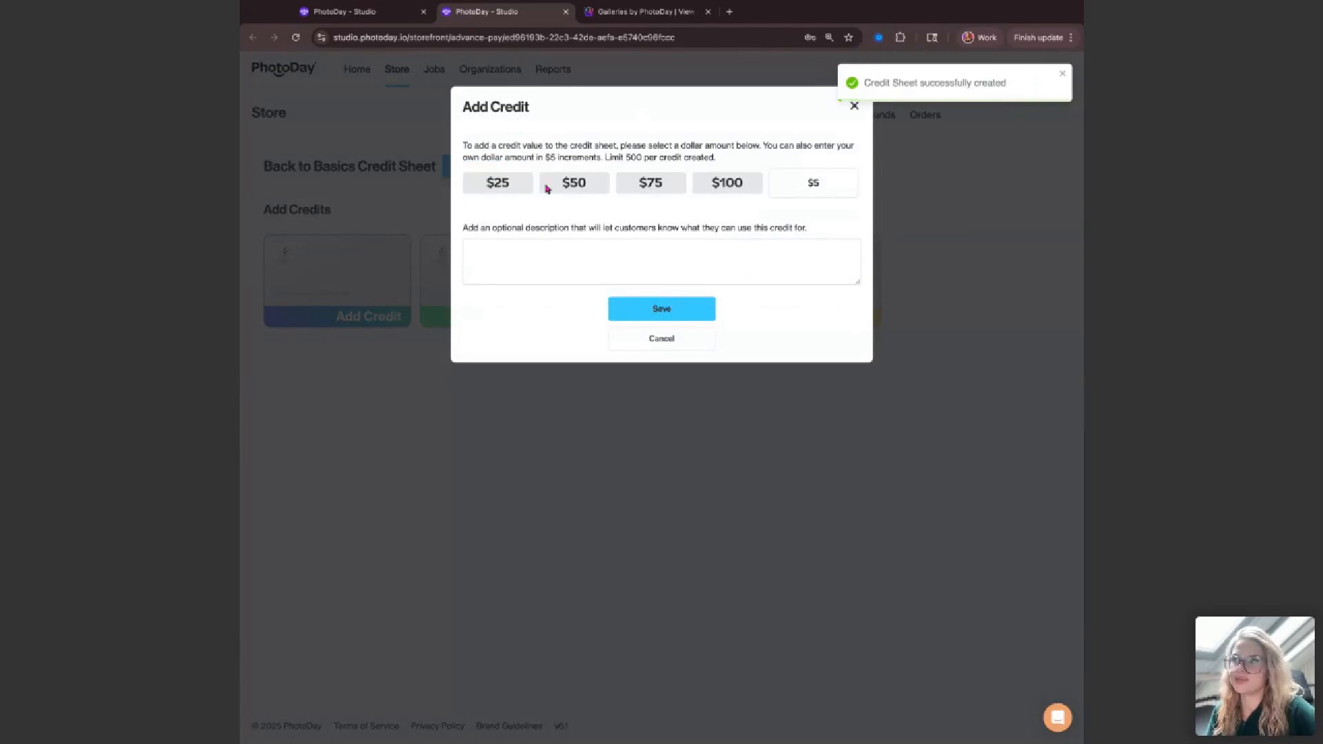
click(813, 187)
text(35)
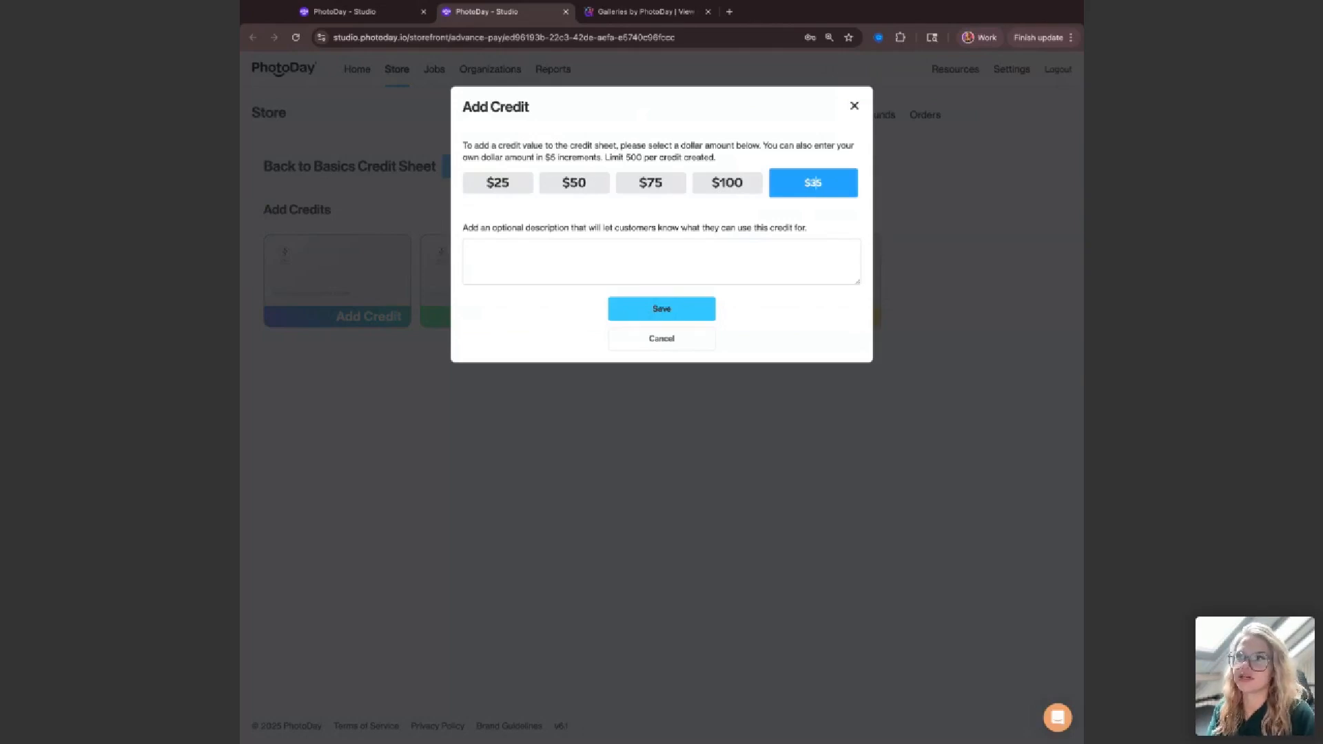
click(706, 261)
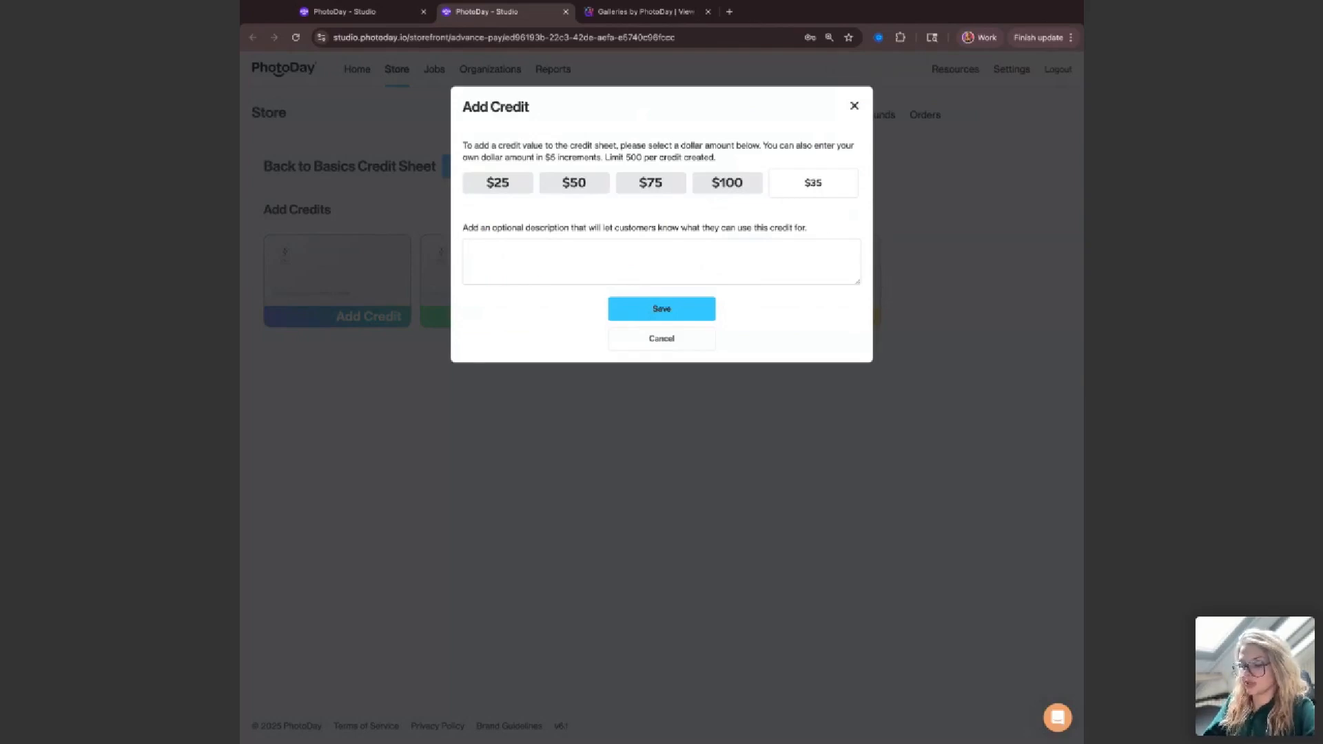
text(Get fre)
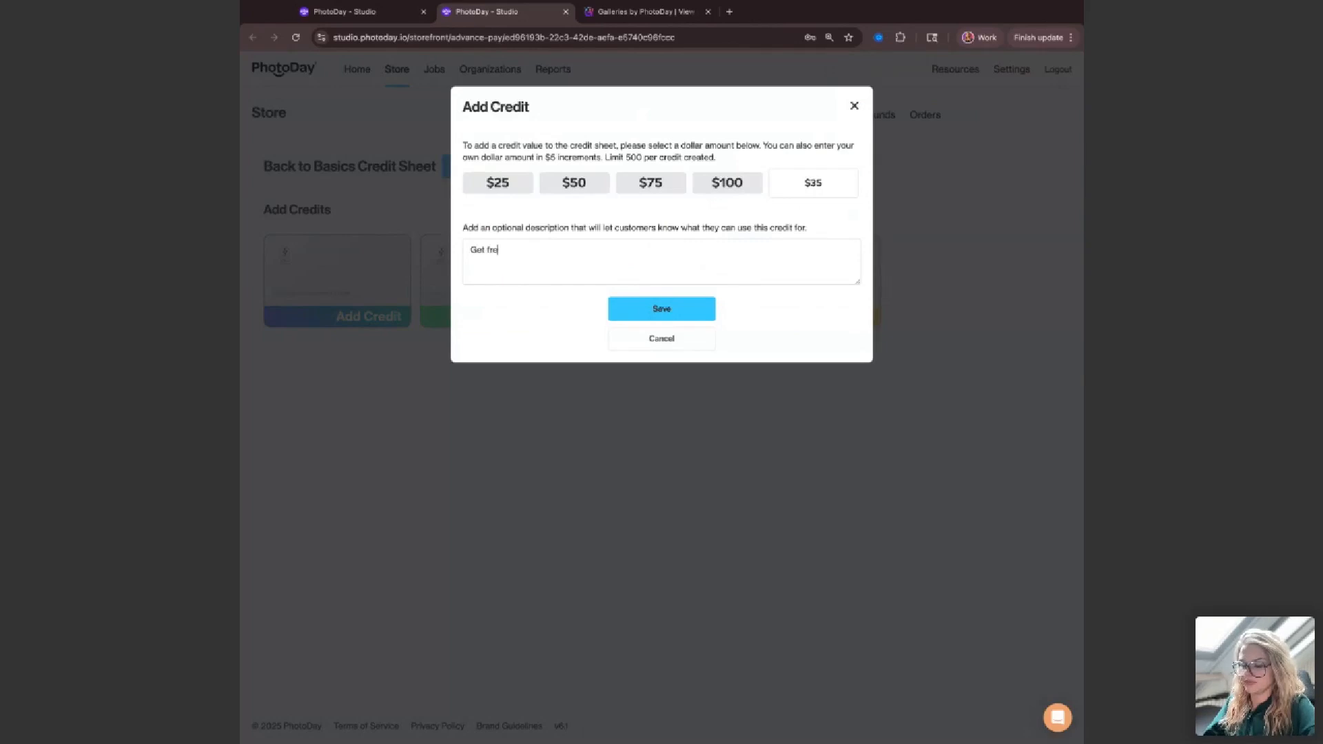
text(e shipping with the p)
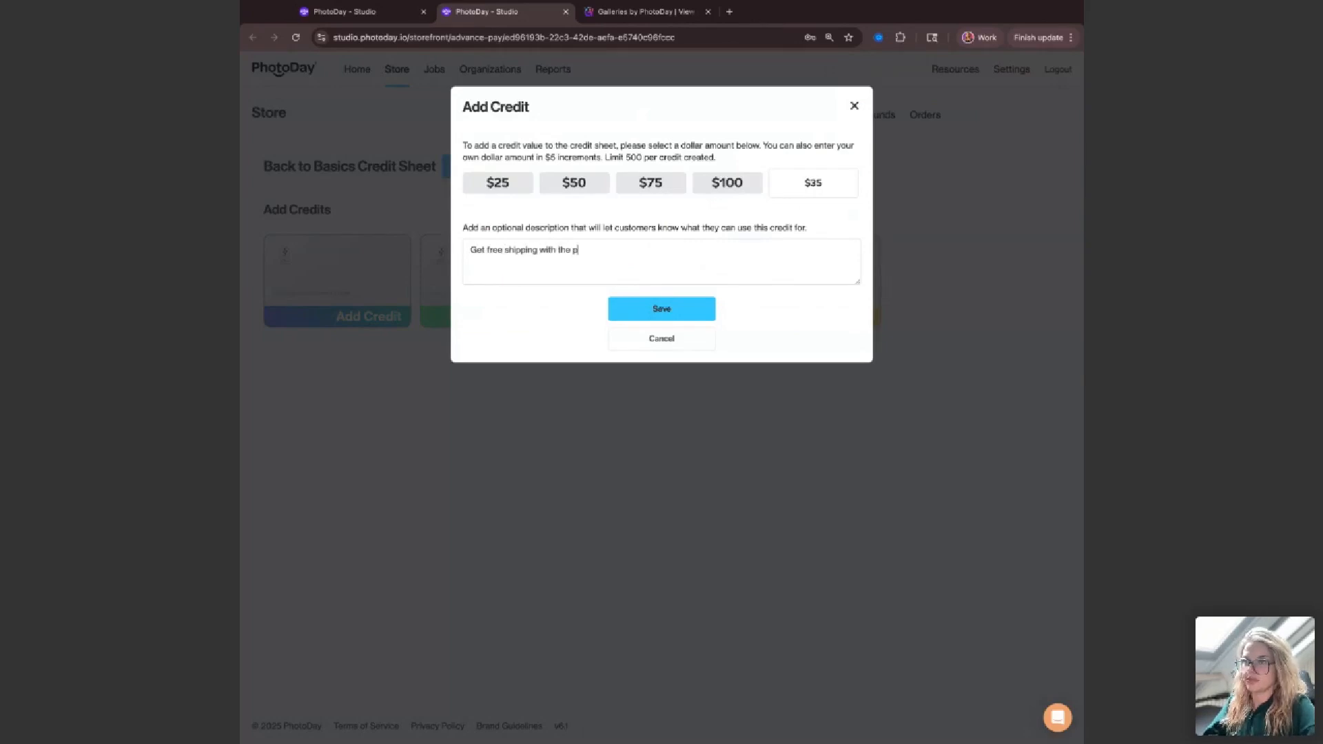
text(urchase of an )
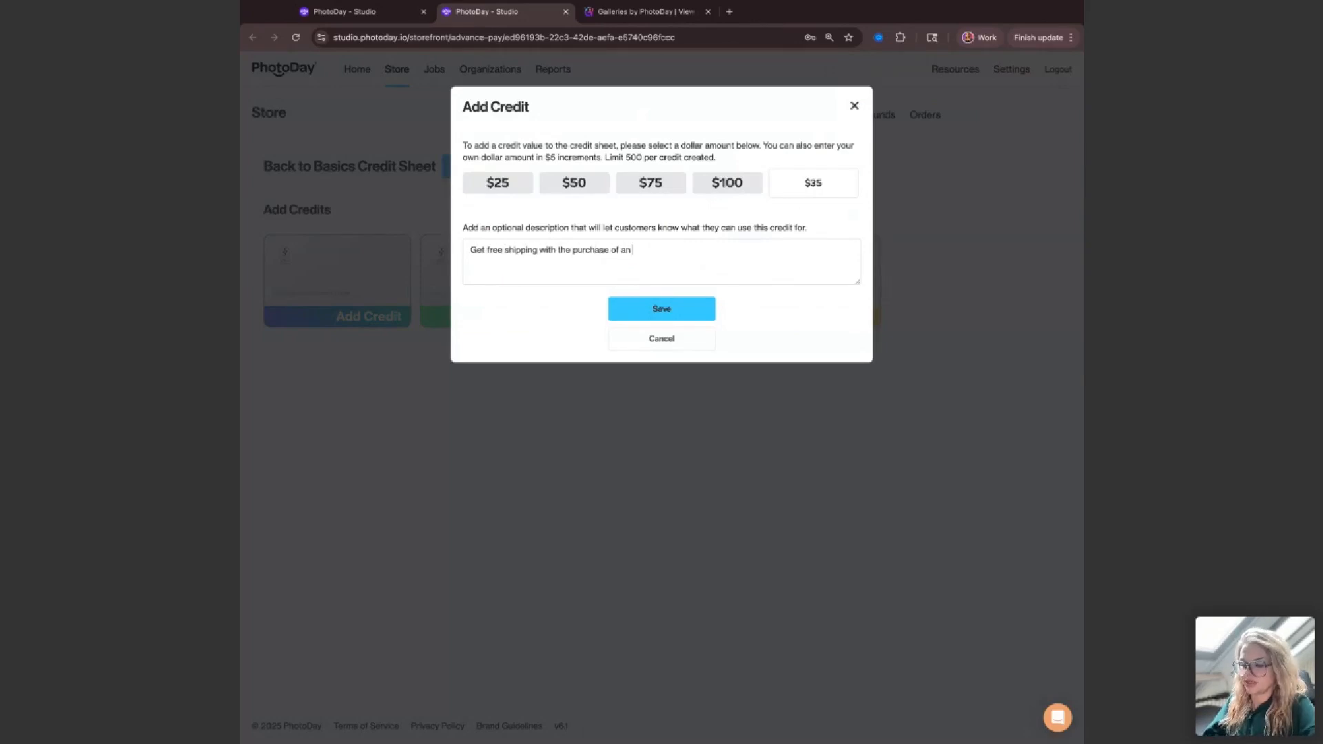
text(AP credit!)
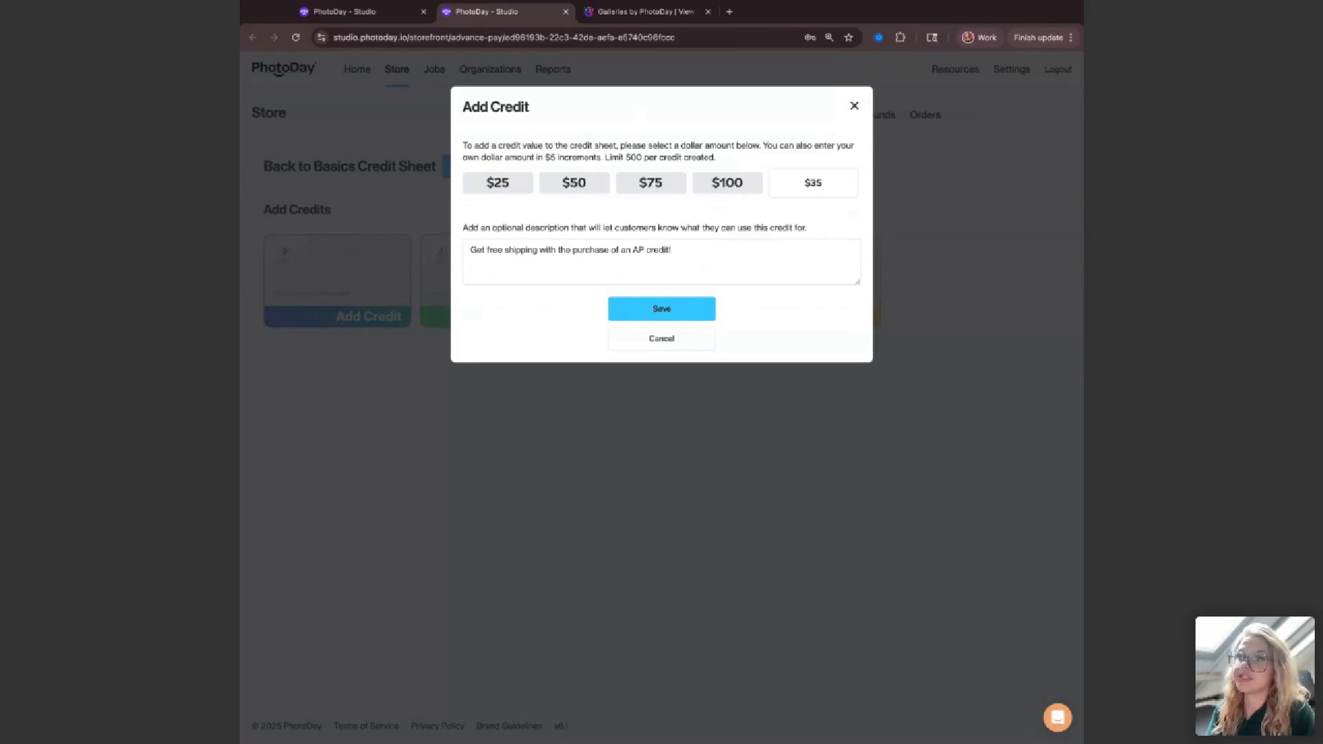
click(626, 310)
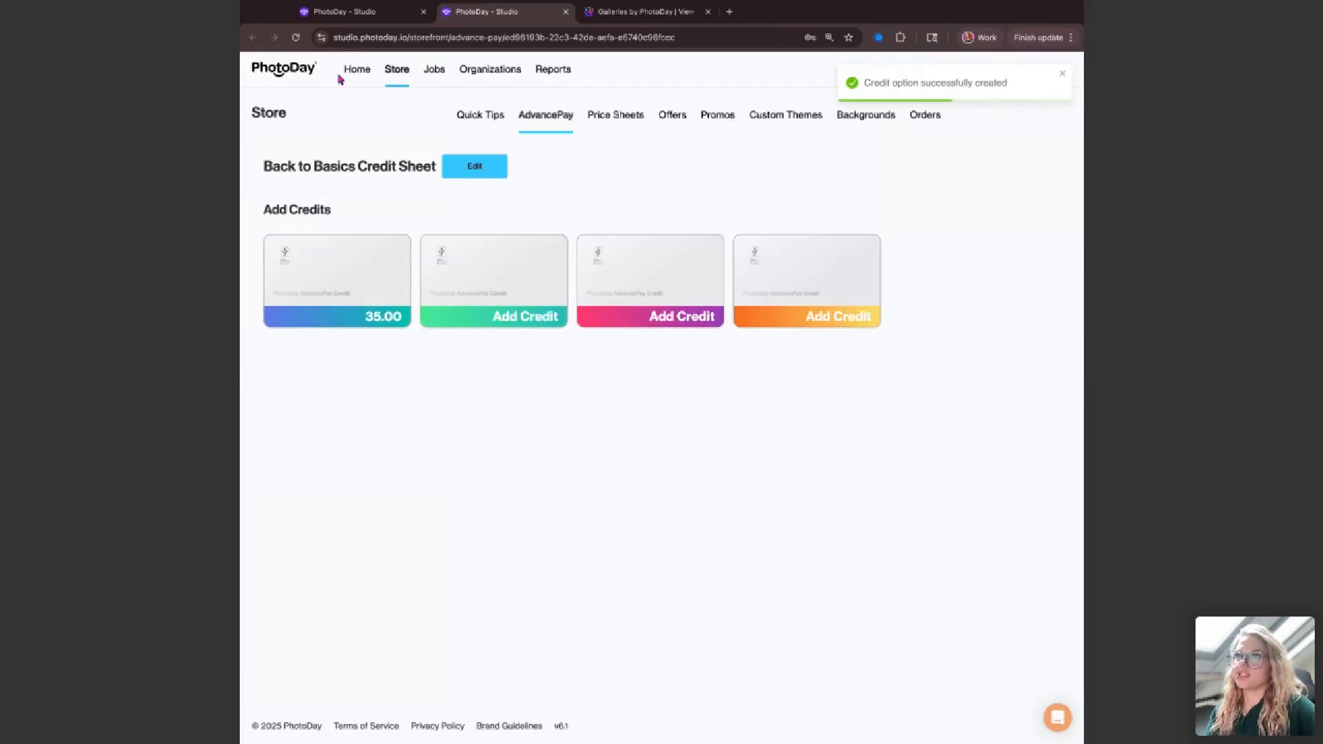
Assign the Back to Basics Credit Sheet to the Sample Sports Job's AdvancePay settings.
click(342, 12)
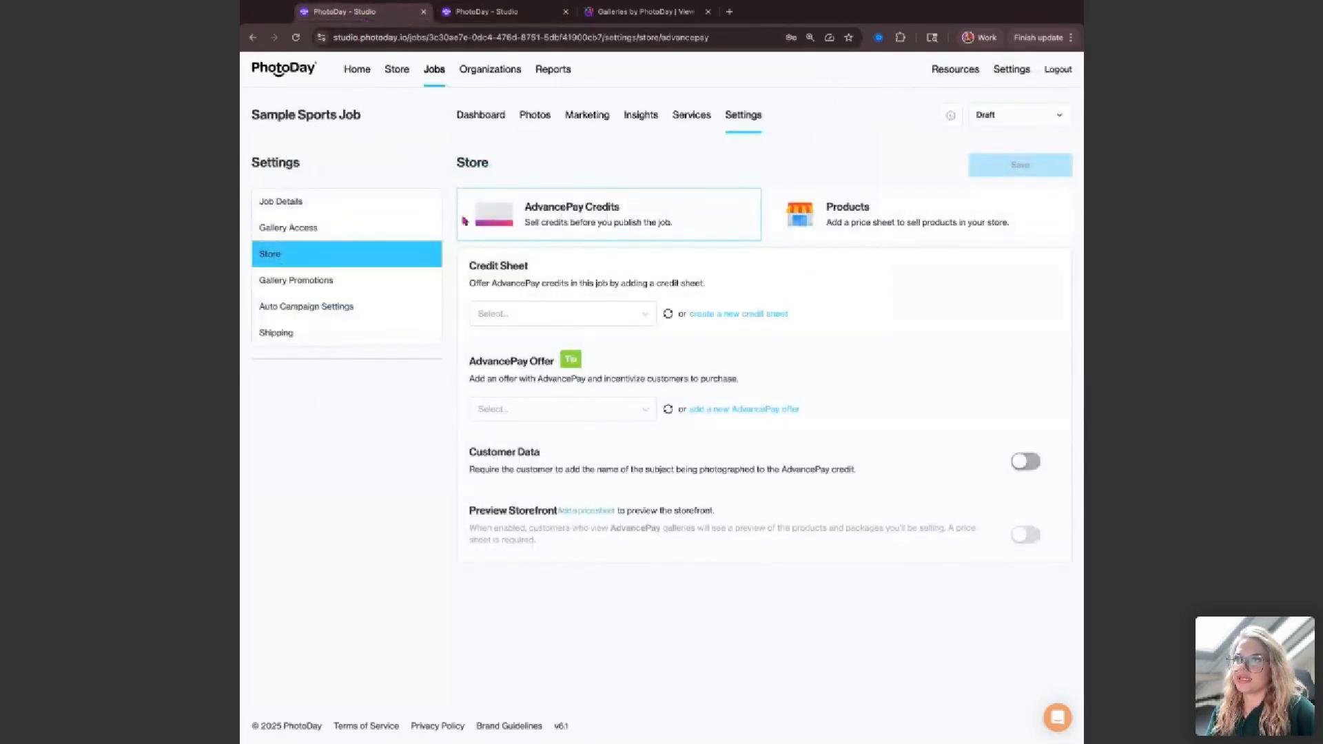
click(621, 316)
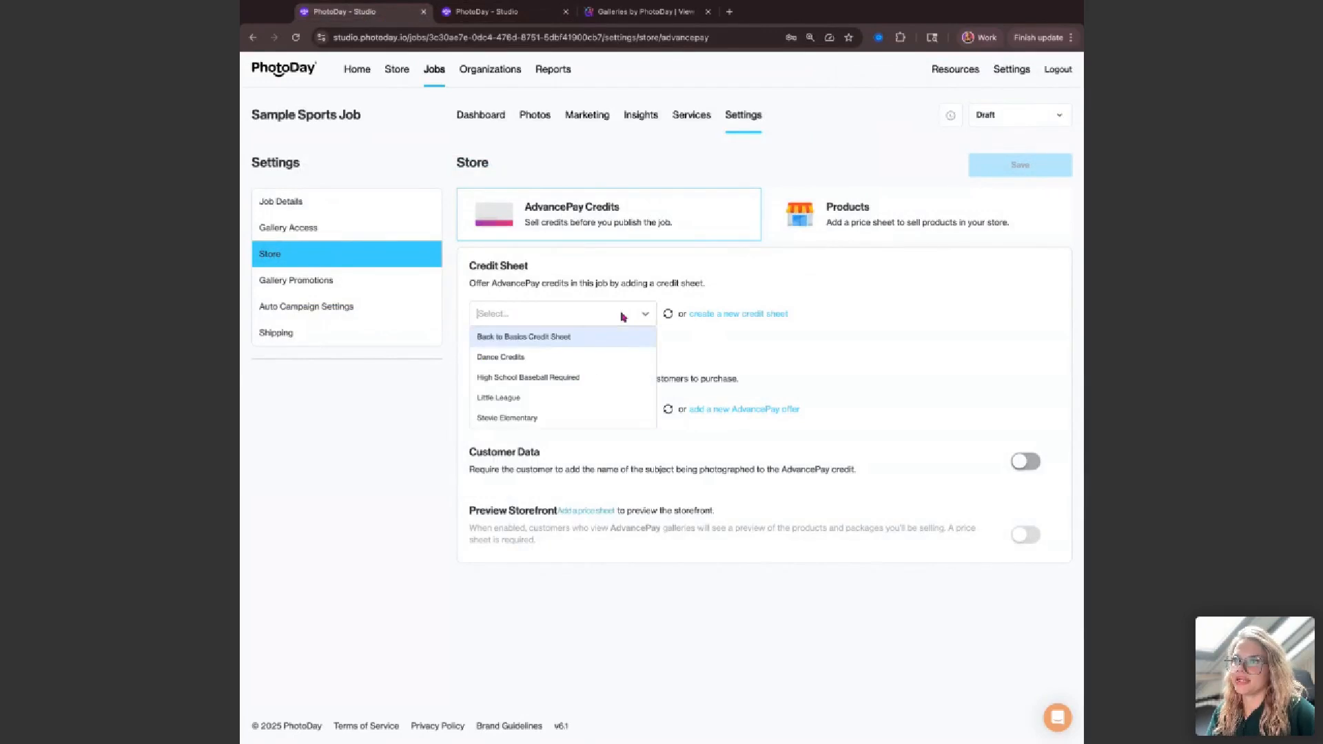
click(579, 337)
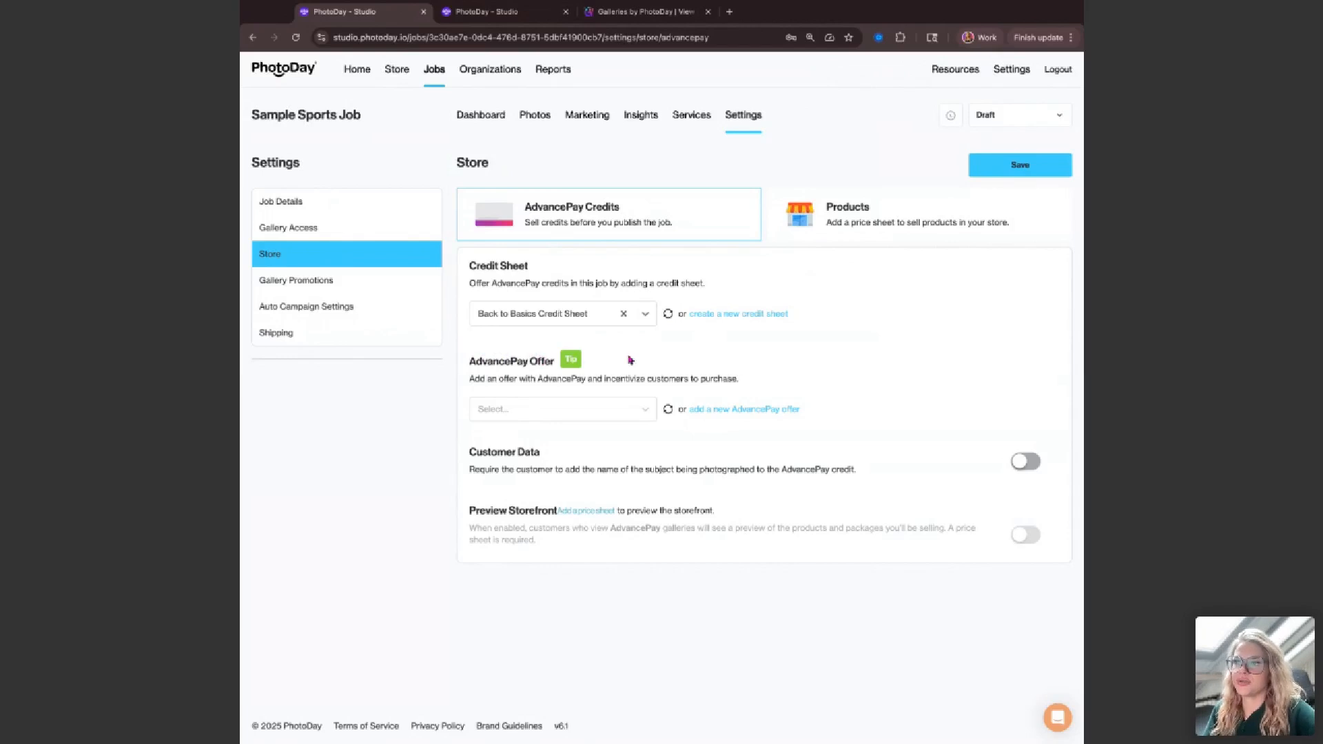
Start a new free shipping offer for AdvancePay named "AdvancePay - Back to Basics" and generate its offer code.
click(712, 410)
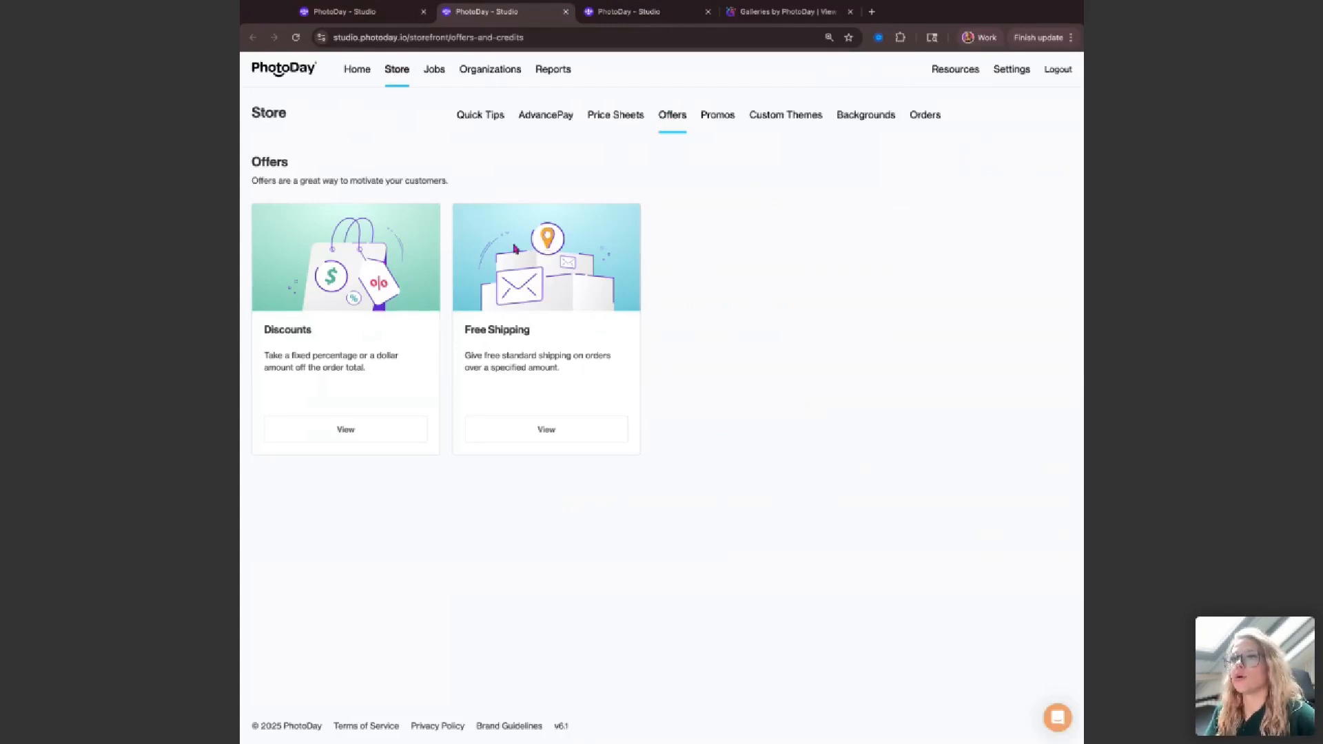
click(540, 441)
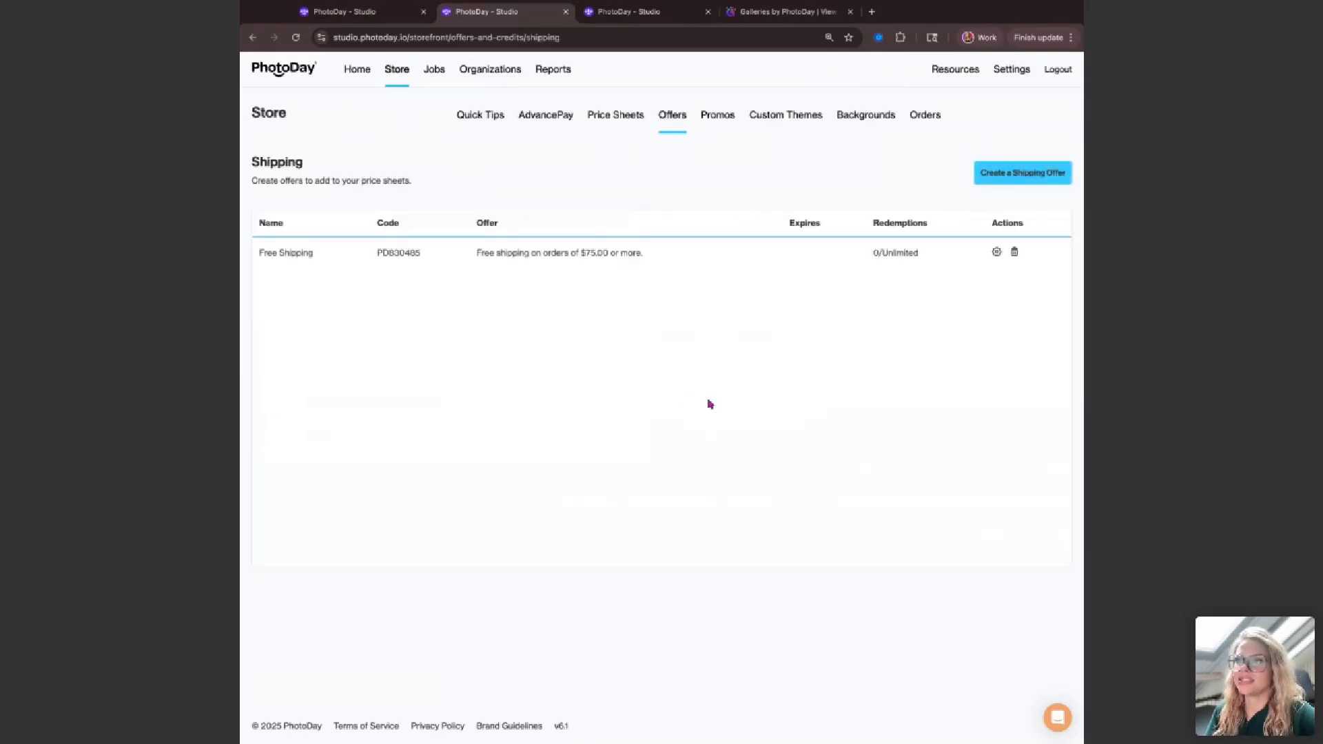
click(991, 175)
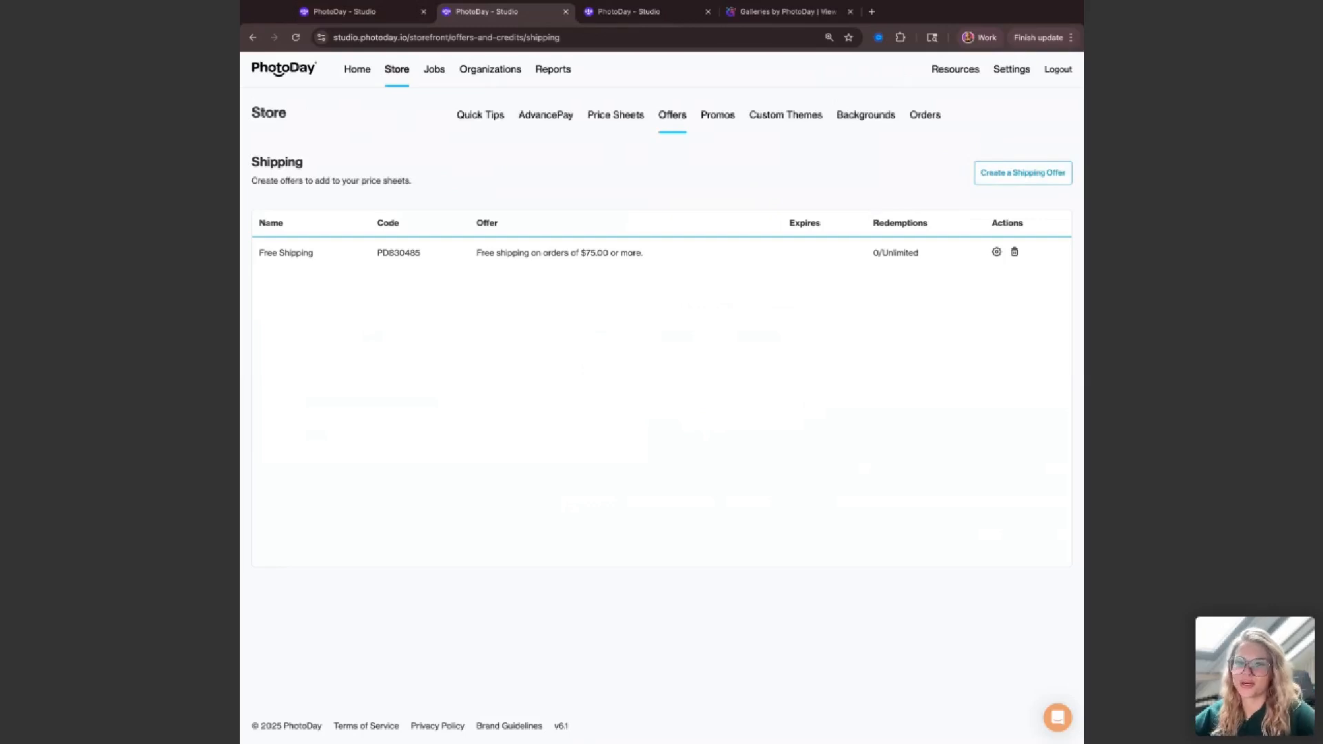
click(1029, 181)
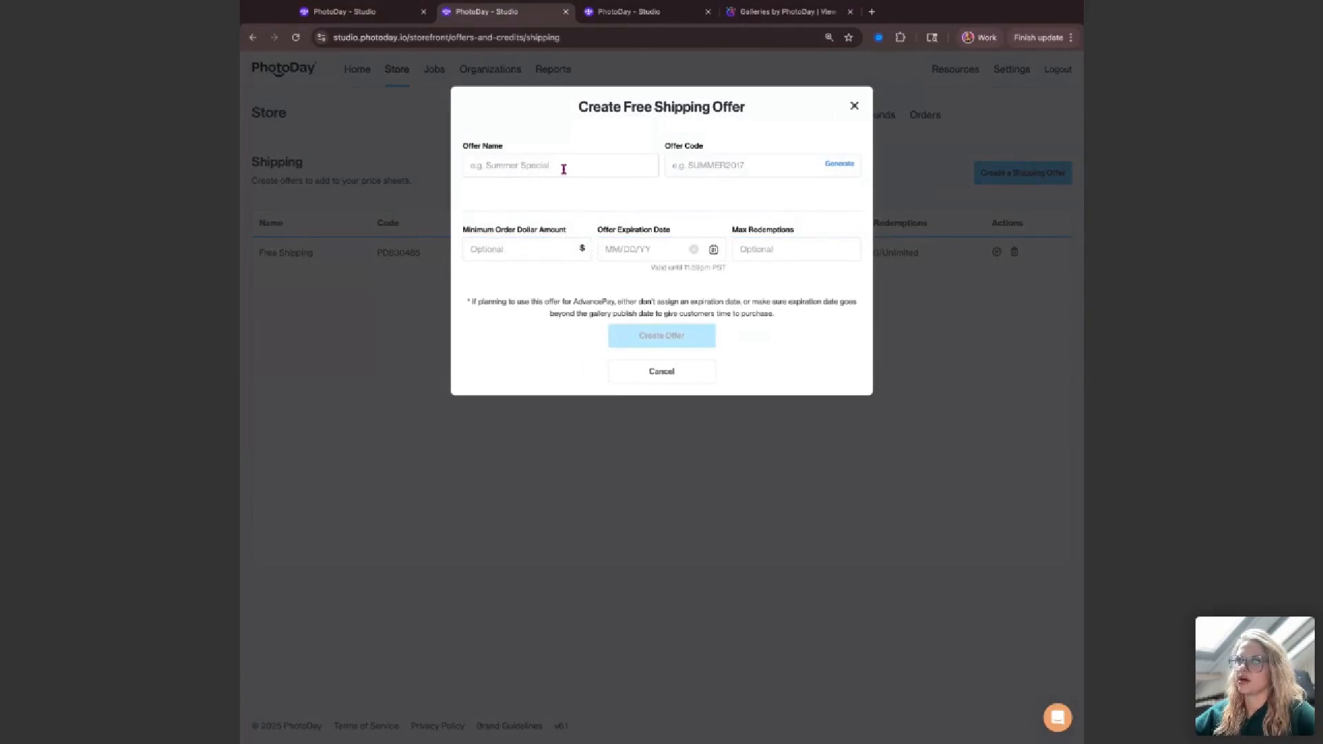
click(564, 169)
text(AdvancePay -)
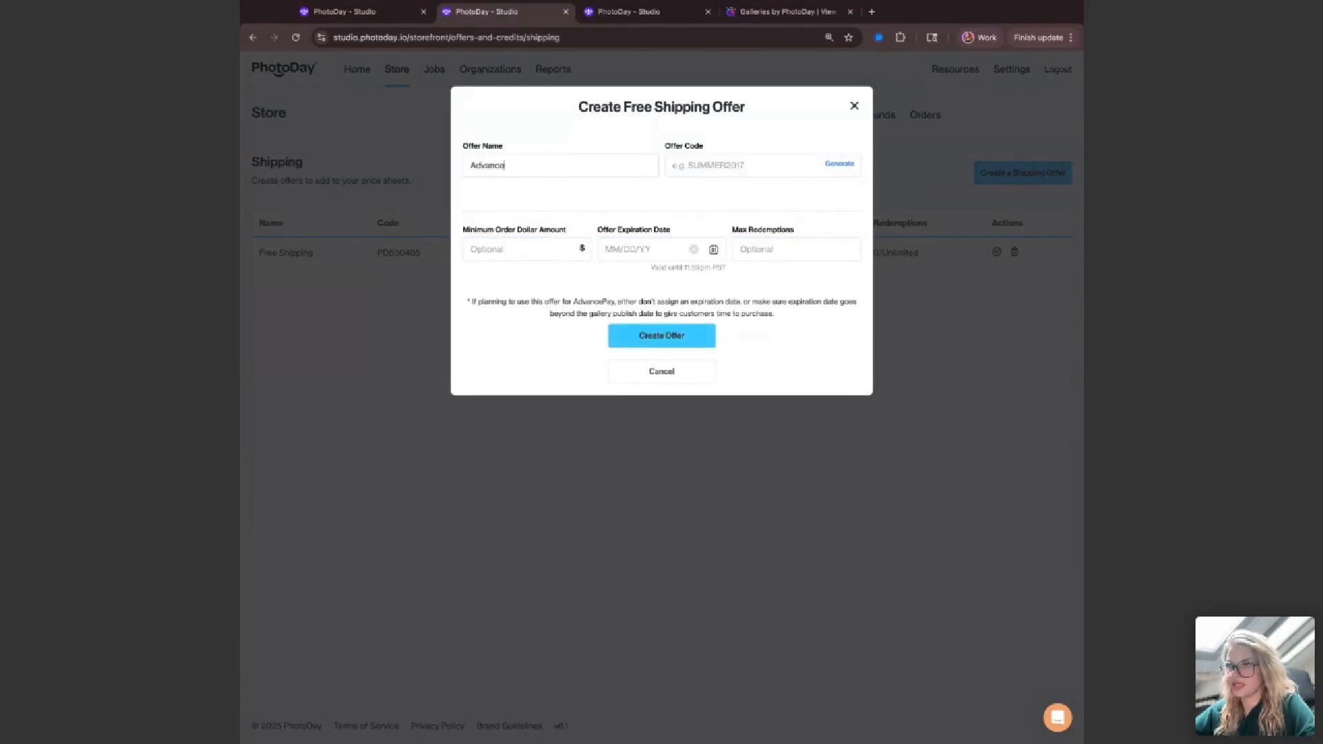
text(k to Basics)
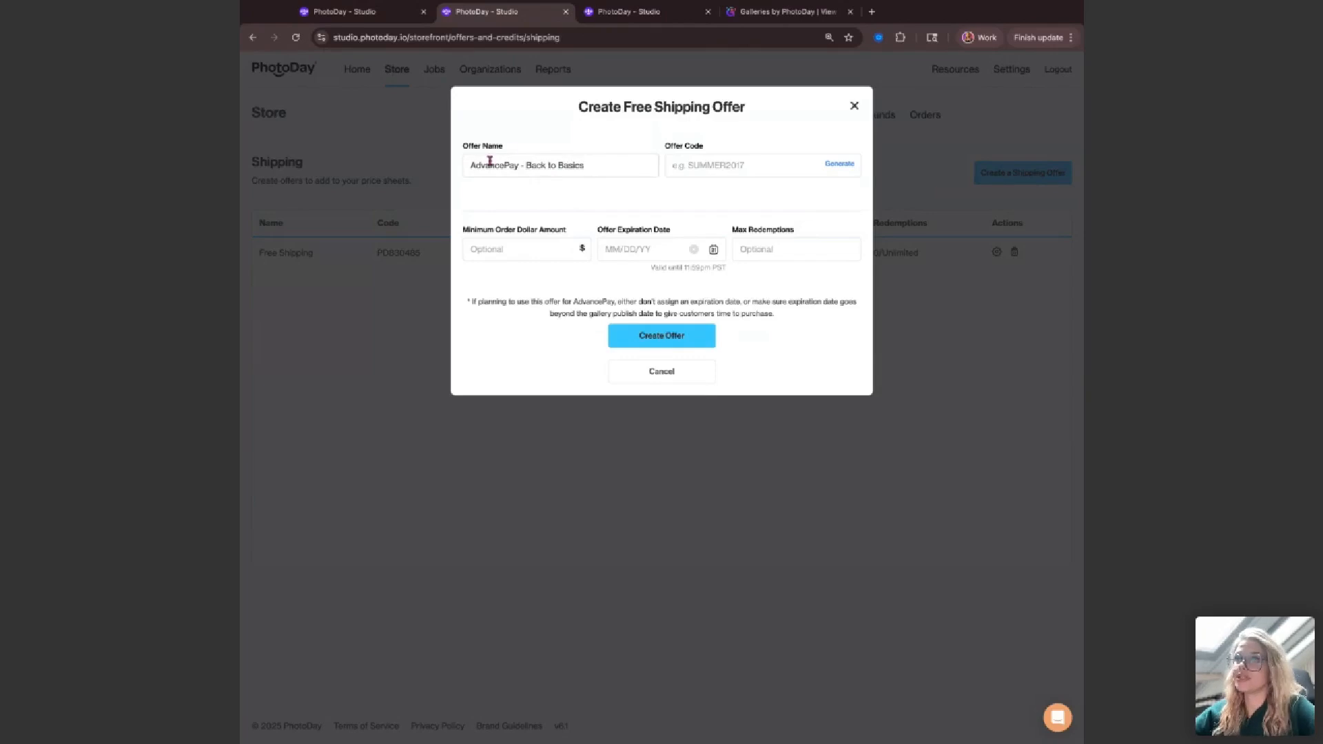
click(840, 164)
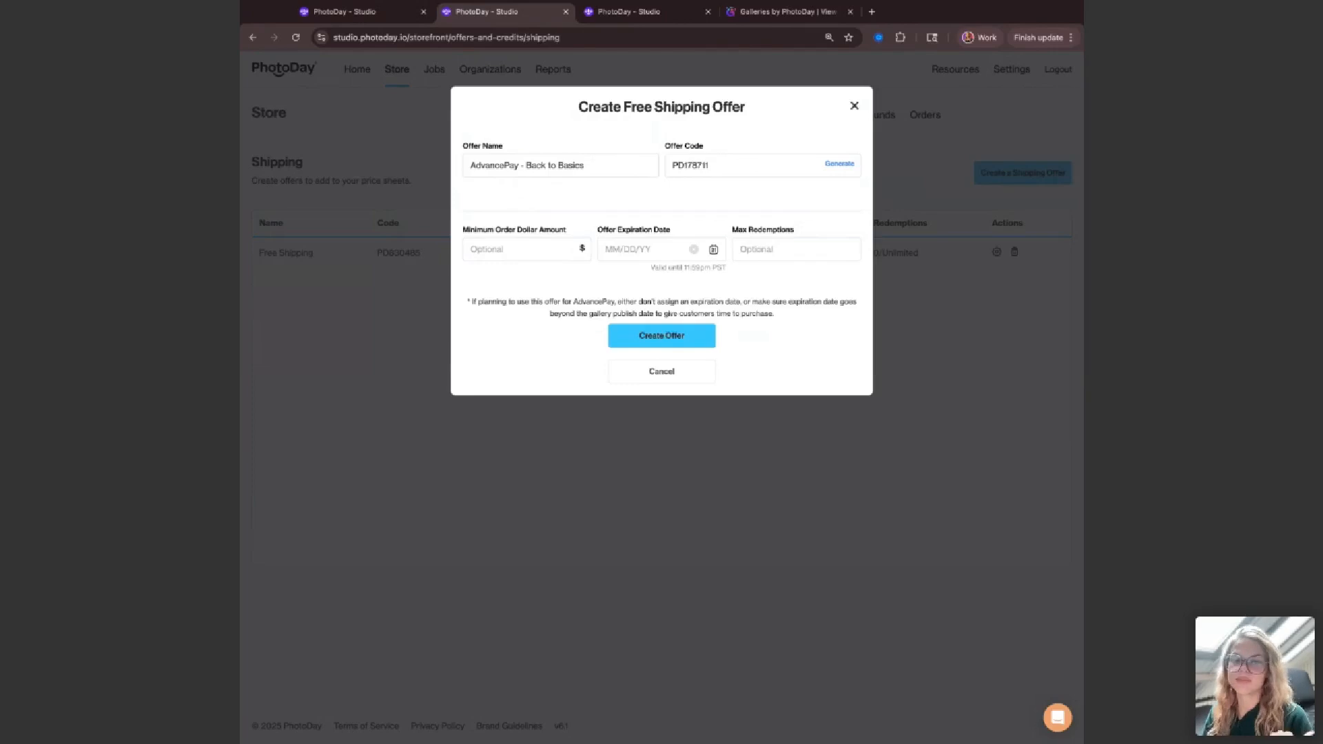
Set the offer's minimum order amount to $35 and leave its expiration date blank.
click(484, 258)
text(35)
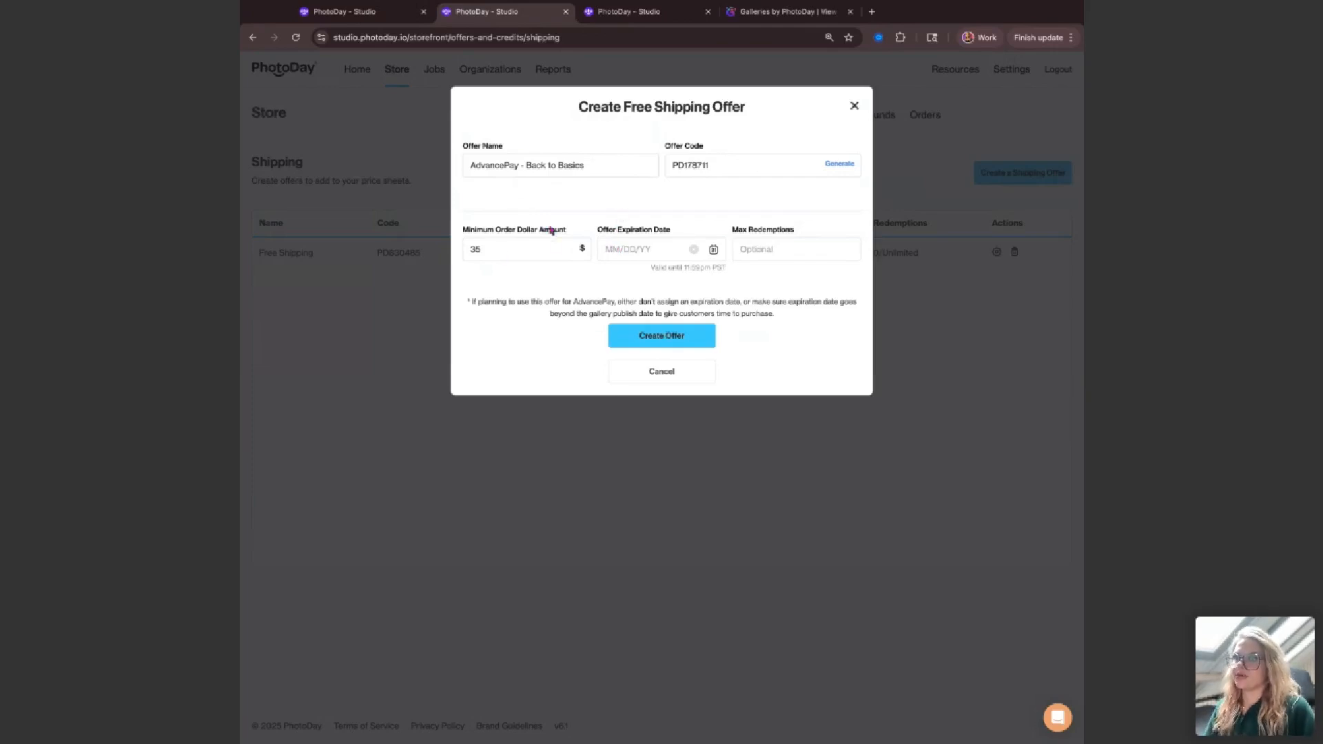
click(641, 252)
click(591, 282)
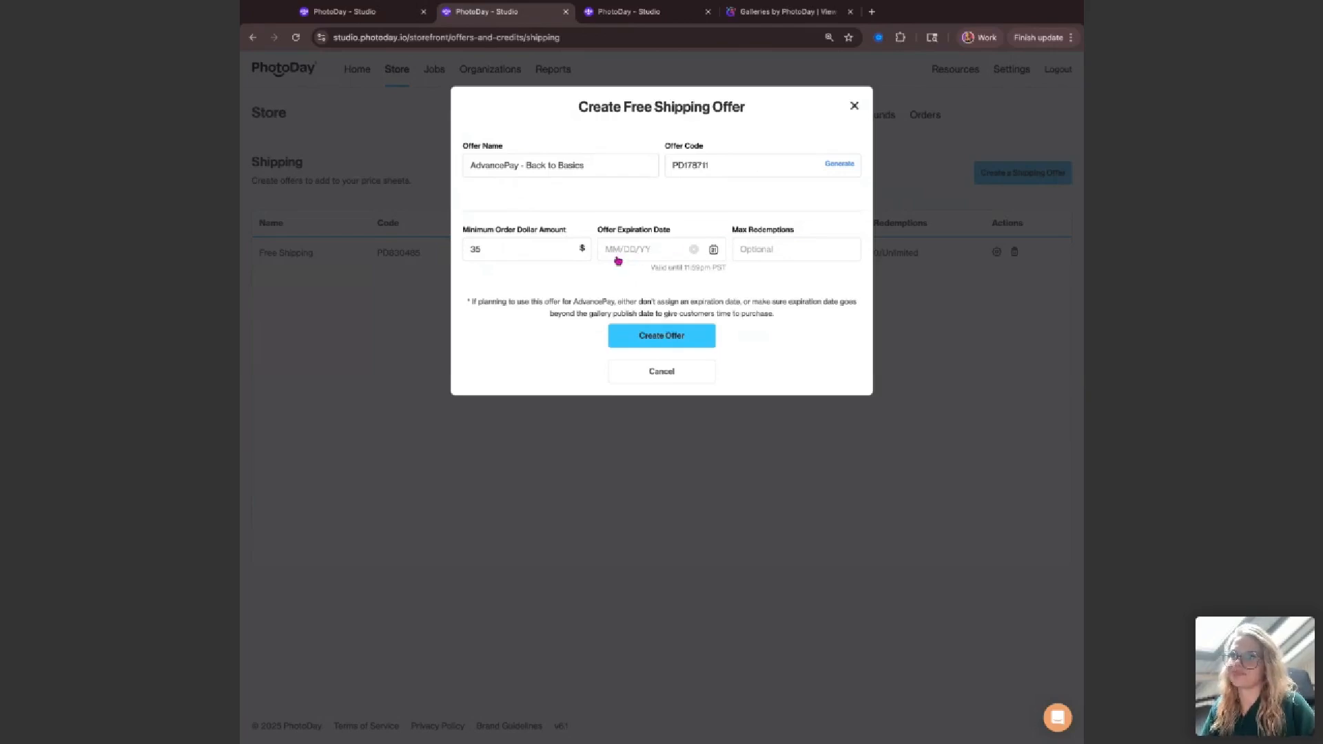
Create the free shipping offer and assign AdvancePay - Back to Basics as the Sample Sports Job's AdvancePay offer.
click(647, 341)
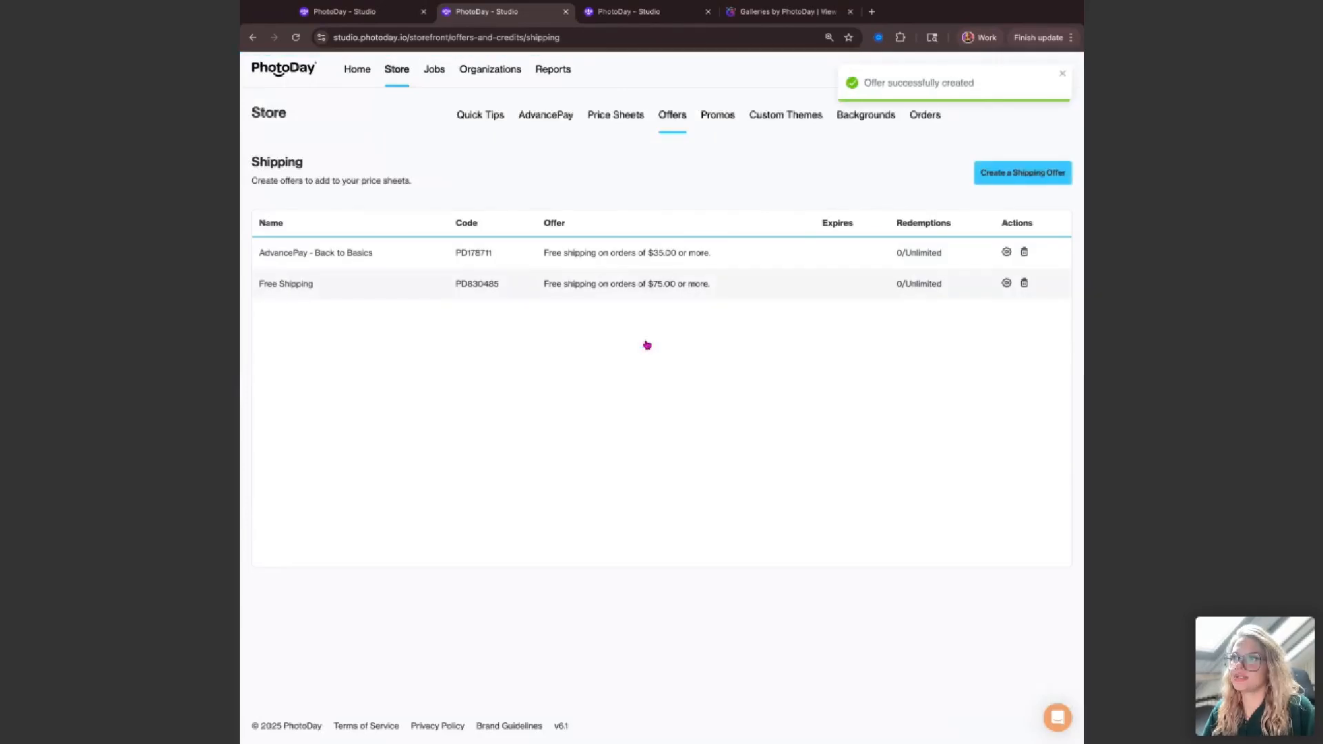
click(340, 18)
click(509, 414)
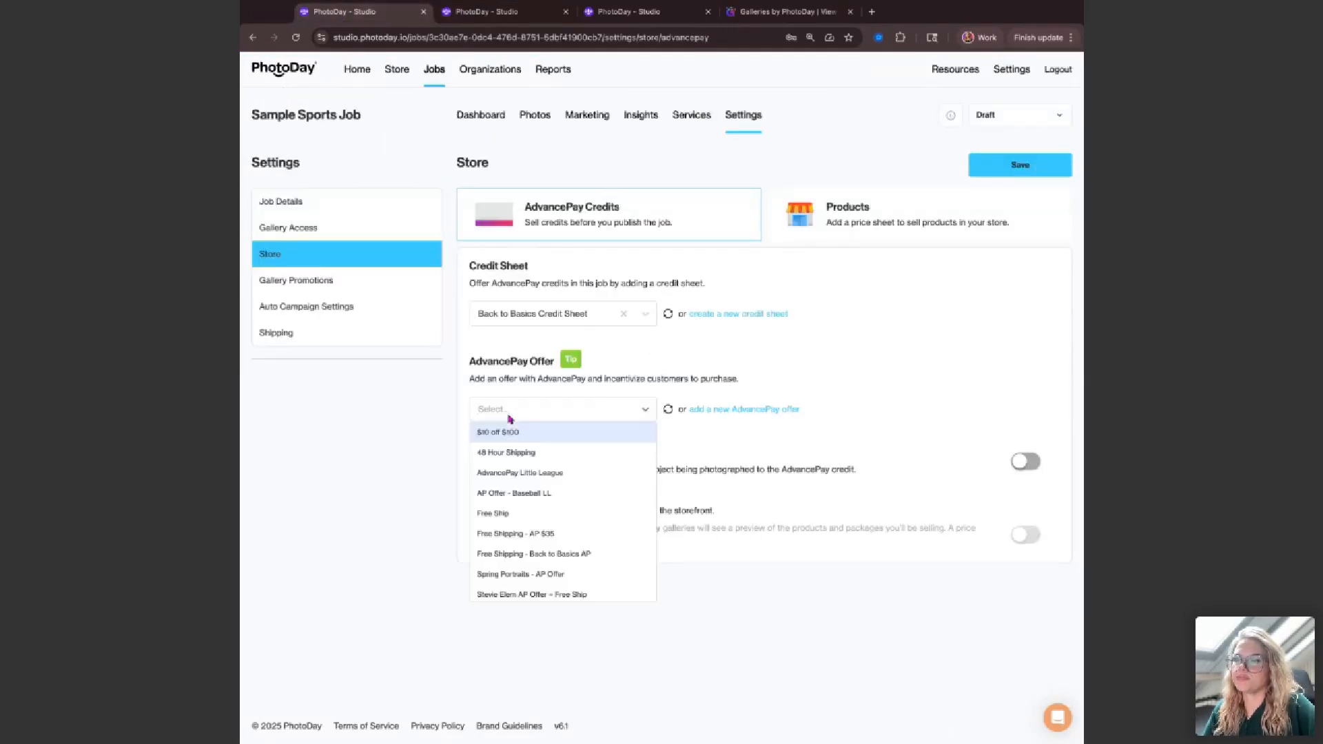
click(668, 409)
click(601, 413)
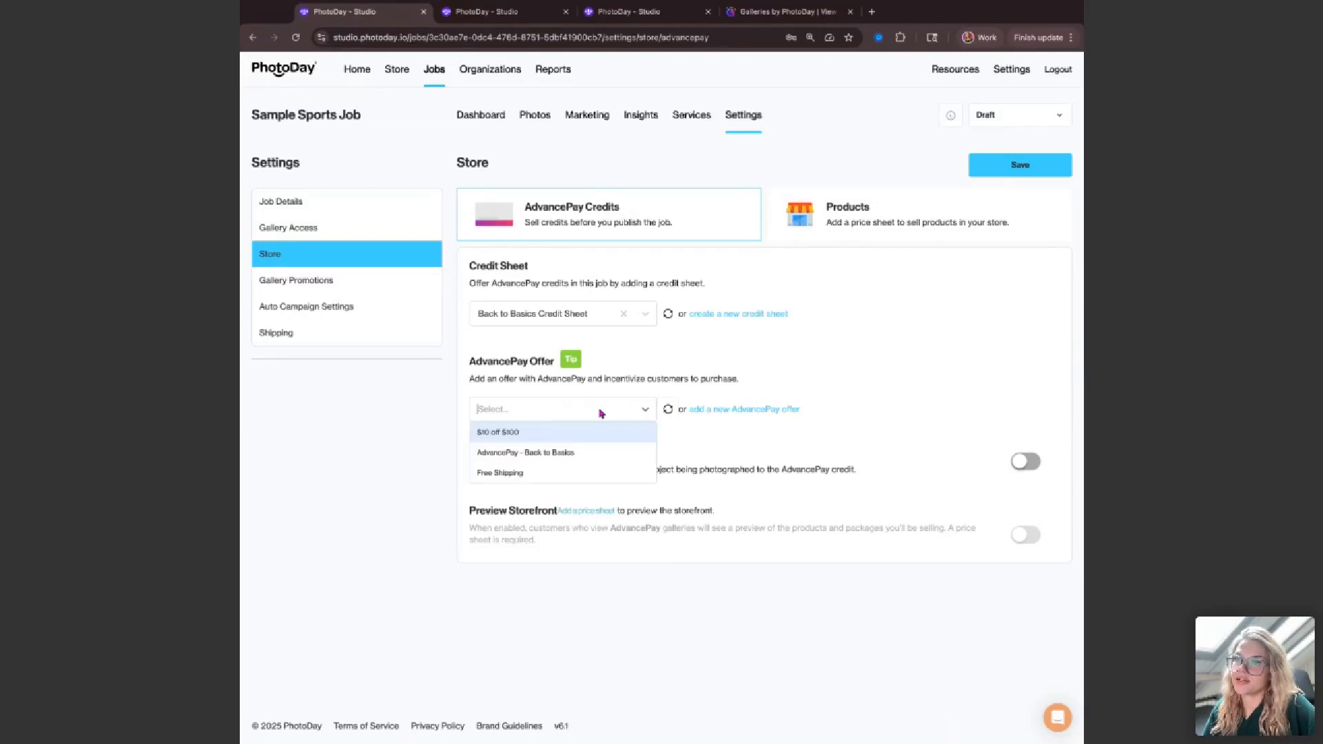
click(531, 453)
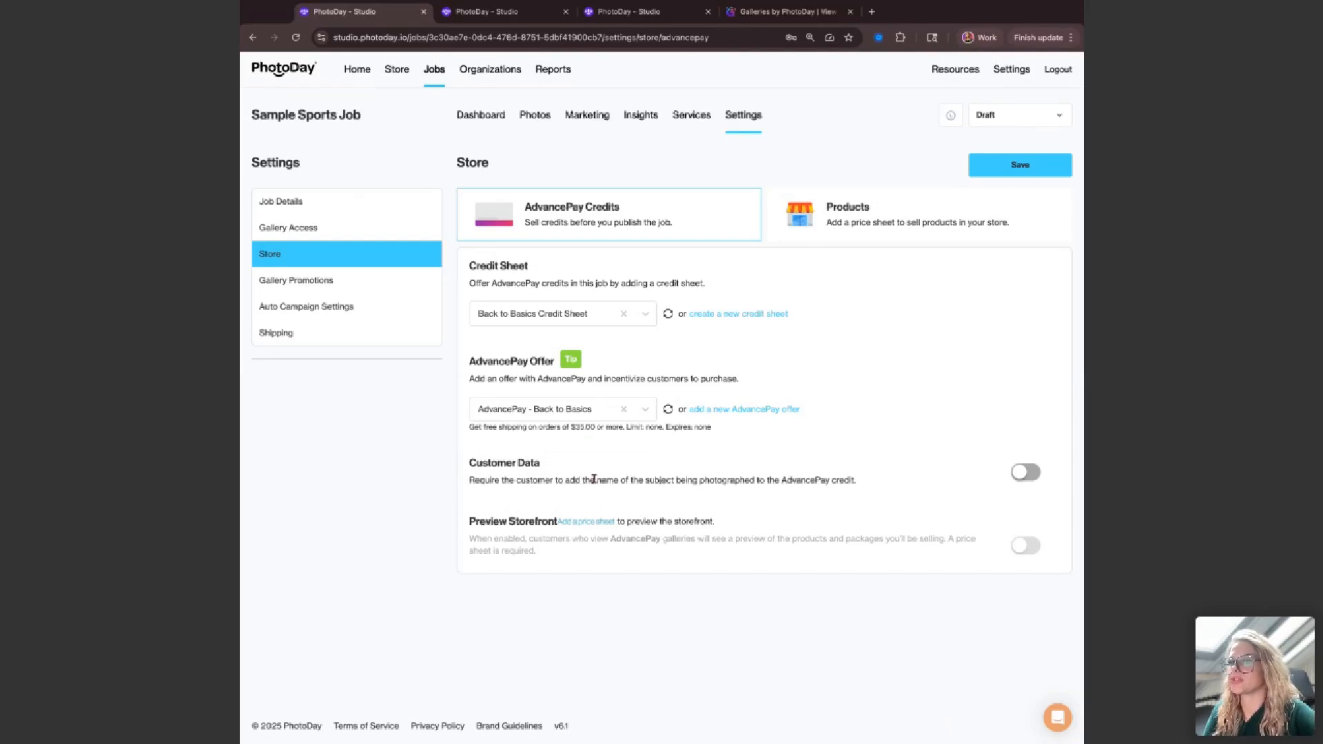
Require customers to add the photographed subject's name to the AdvancePay credit.
click(1026, 472)
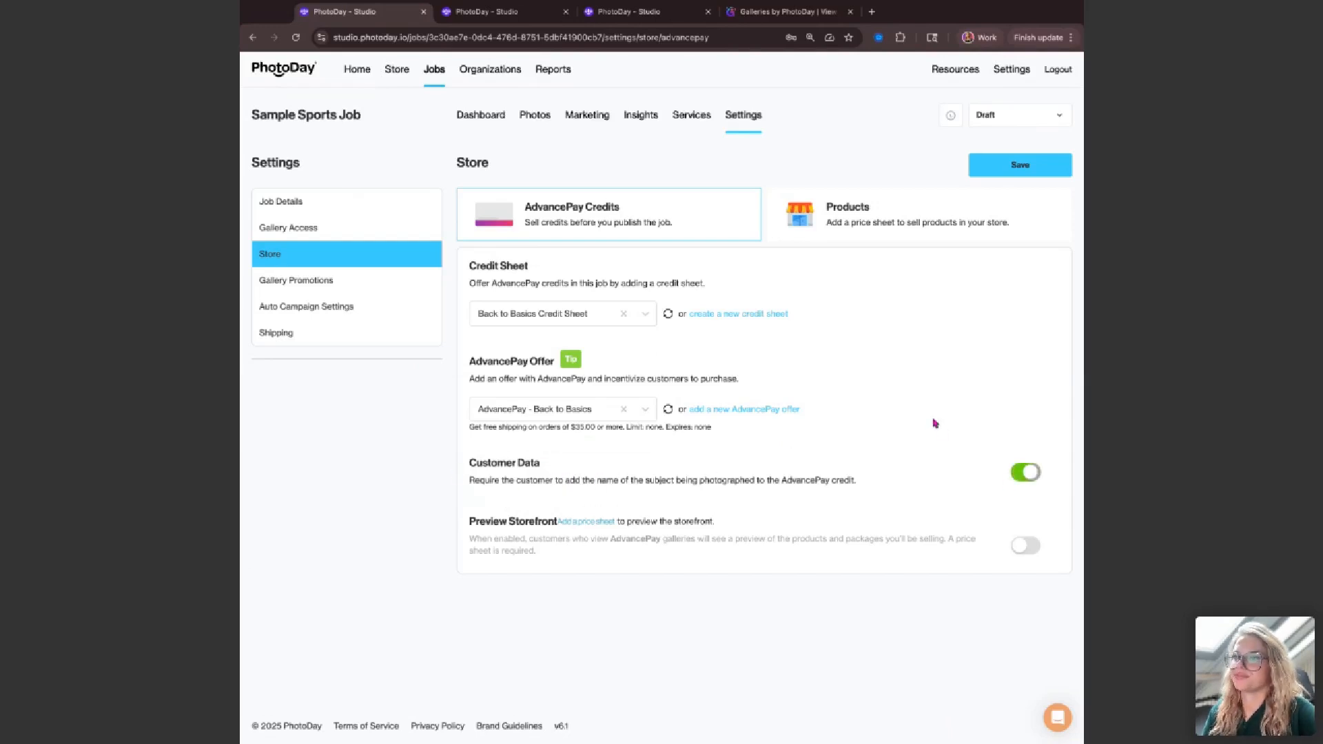
drag(469, 522, 539, 523)
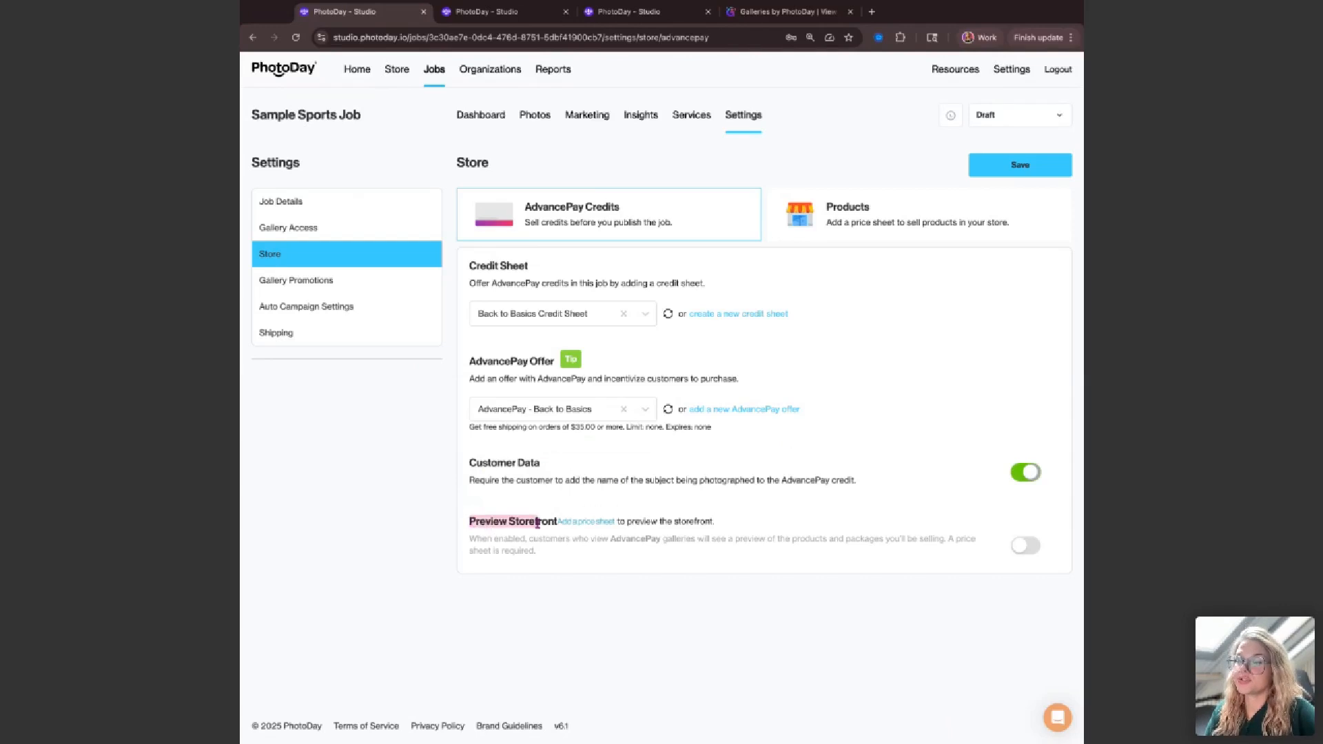
click(537, 523)
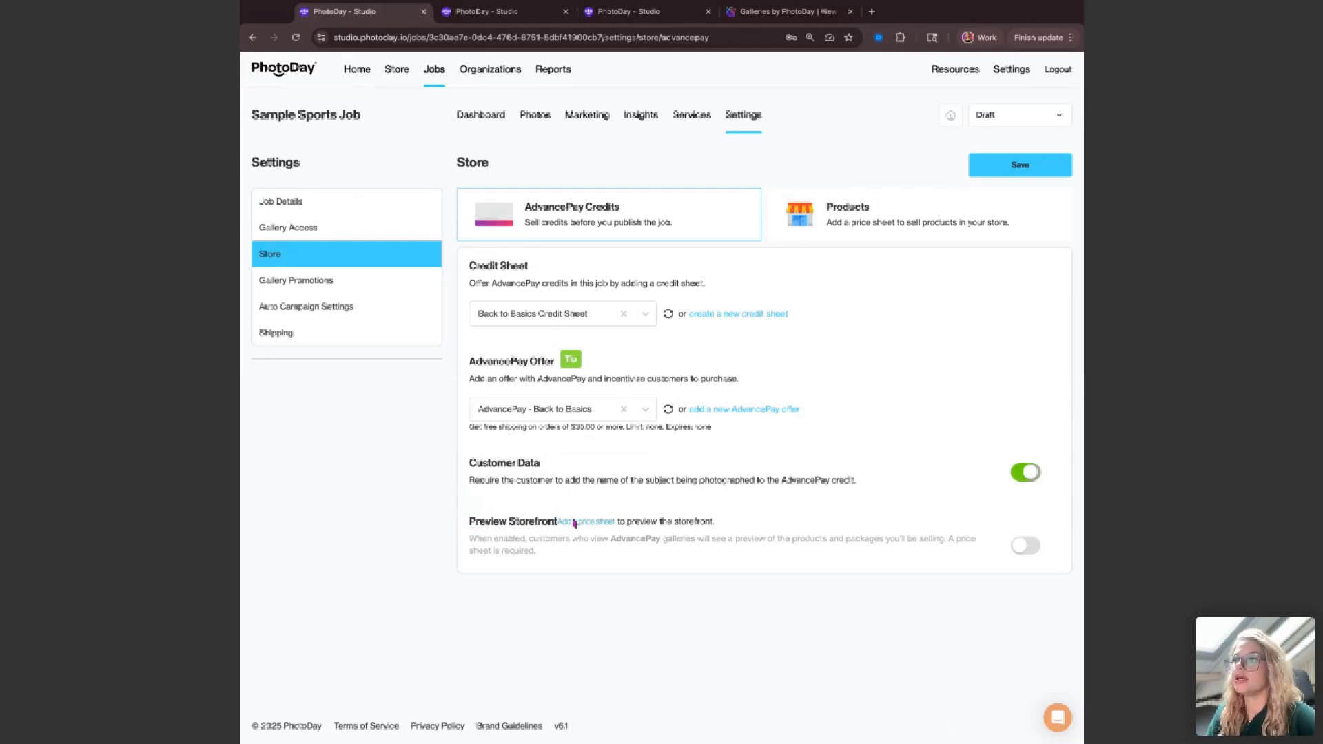
Assign the price sheet "Sports - Millers - Drop - 2025 (NO SS Download)" to the job's store products.
click(881, 240)
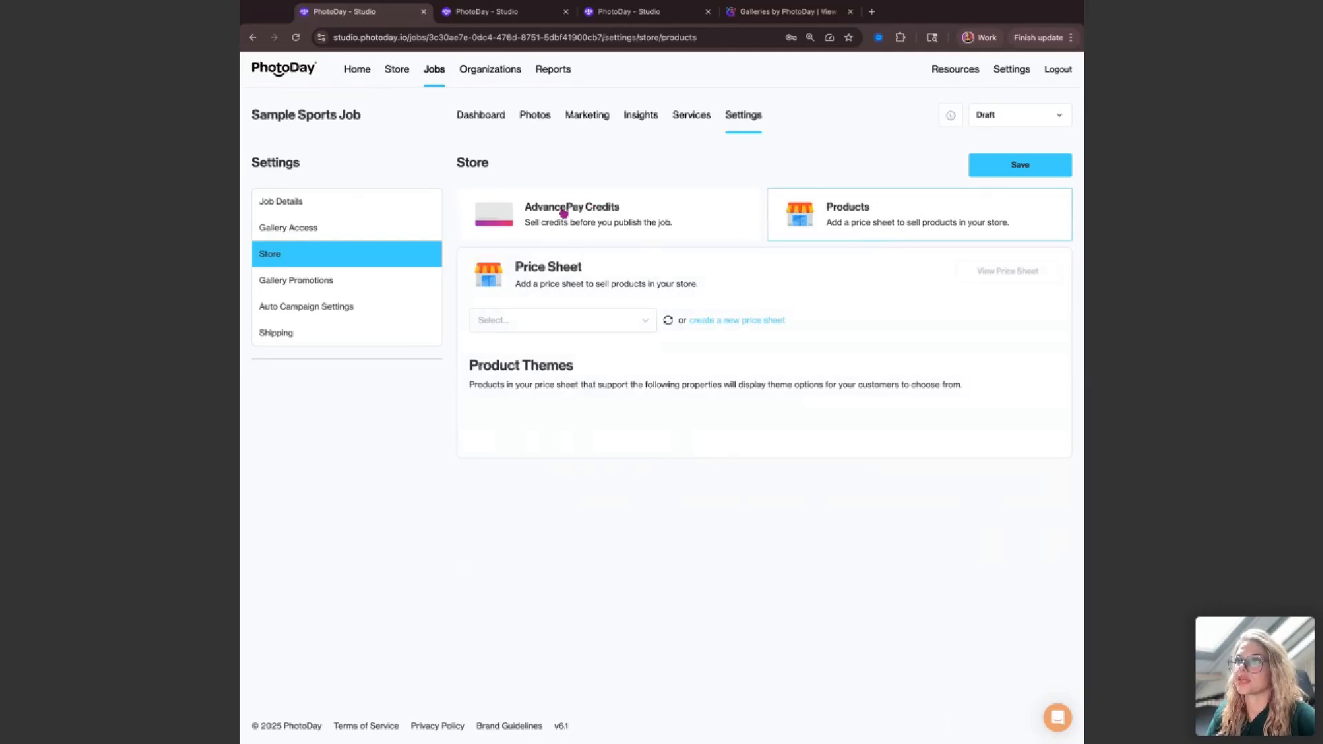
click(516, 322)
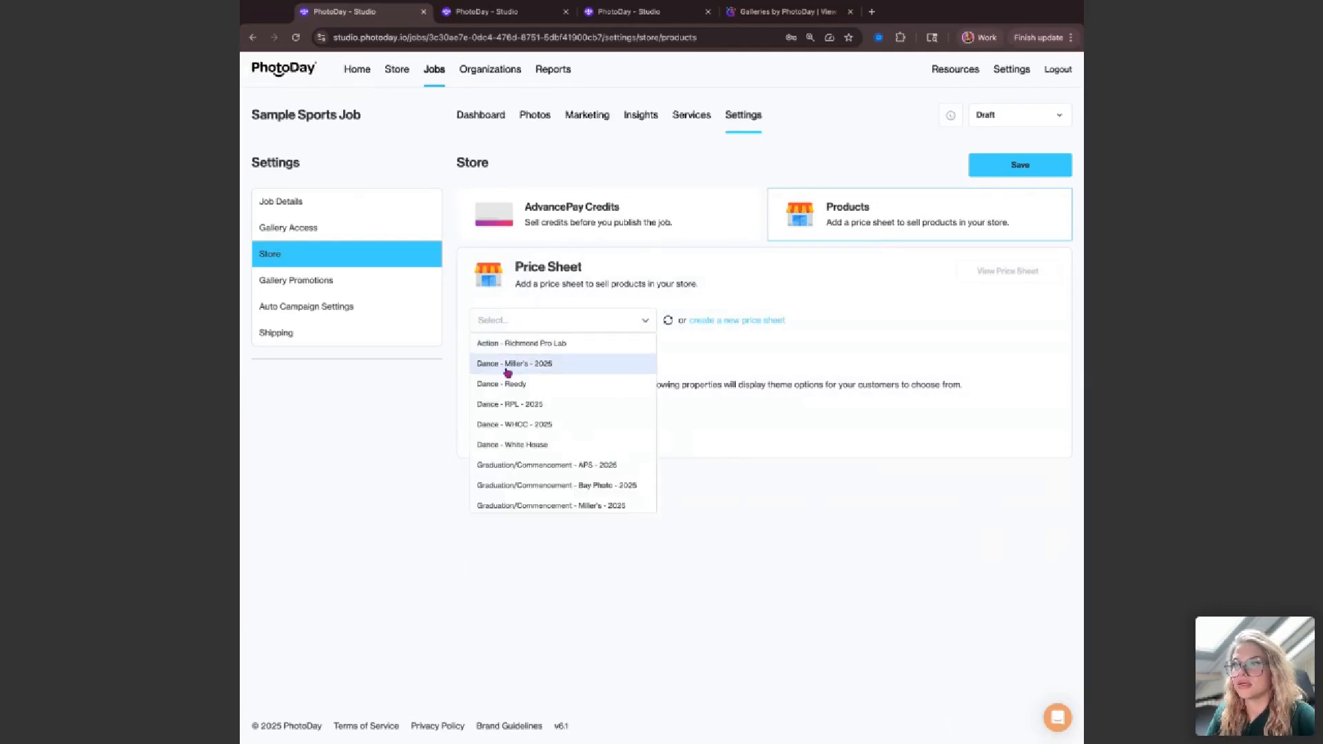
scroll(508, 452, down, 2)
scroll(508, 453, down, 1)
text(sport)
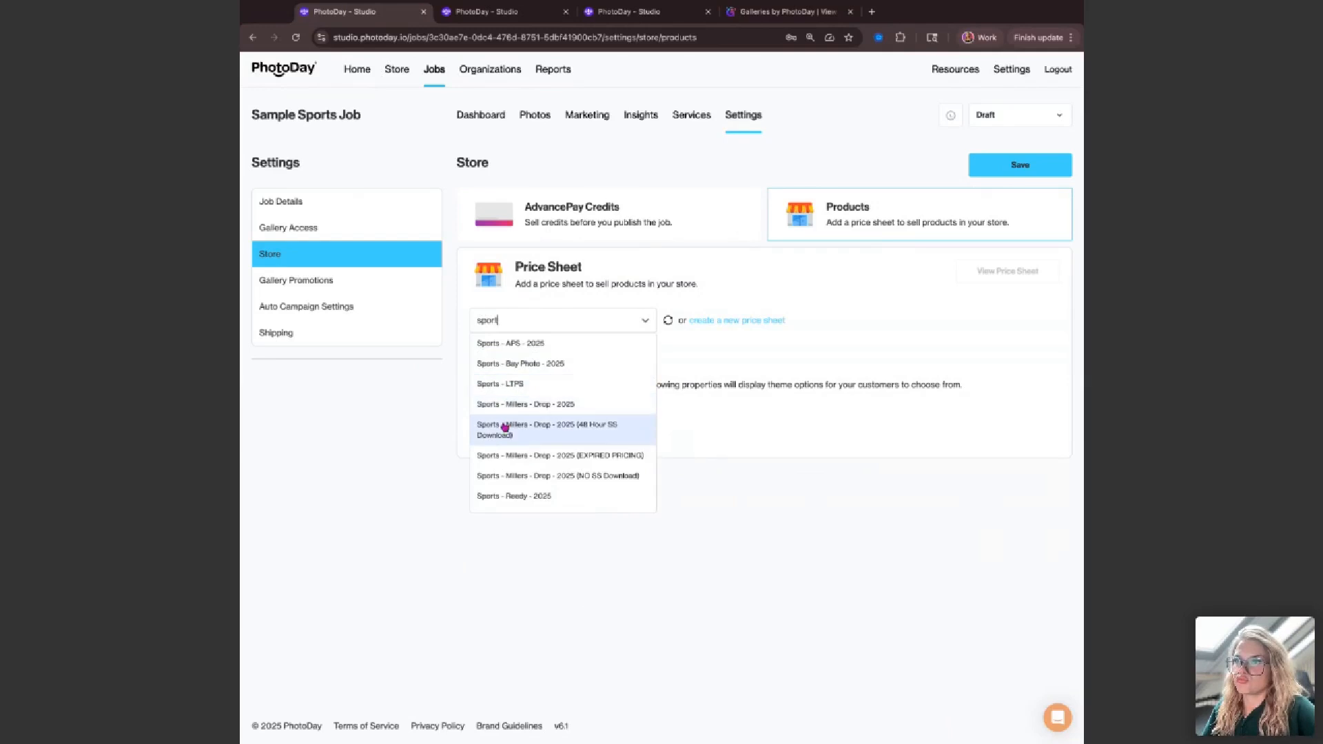
scroll(508, 441, down, 1)
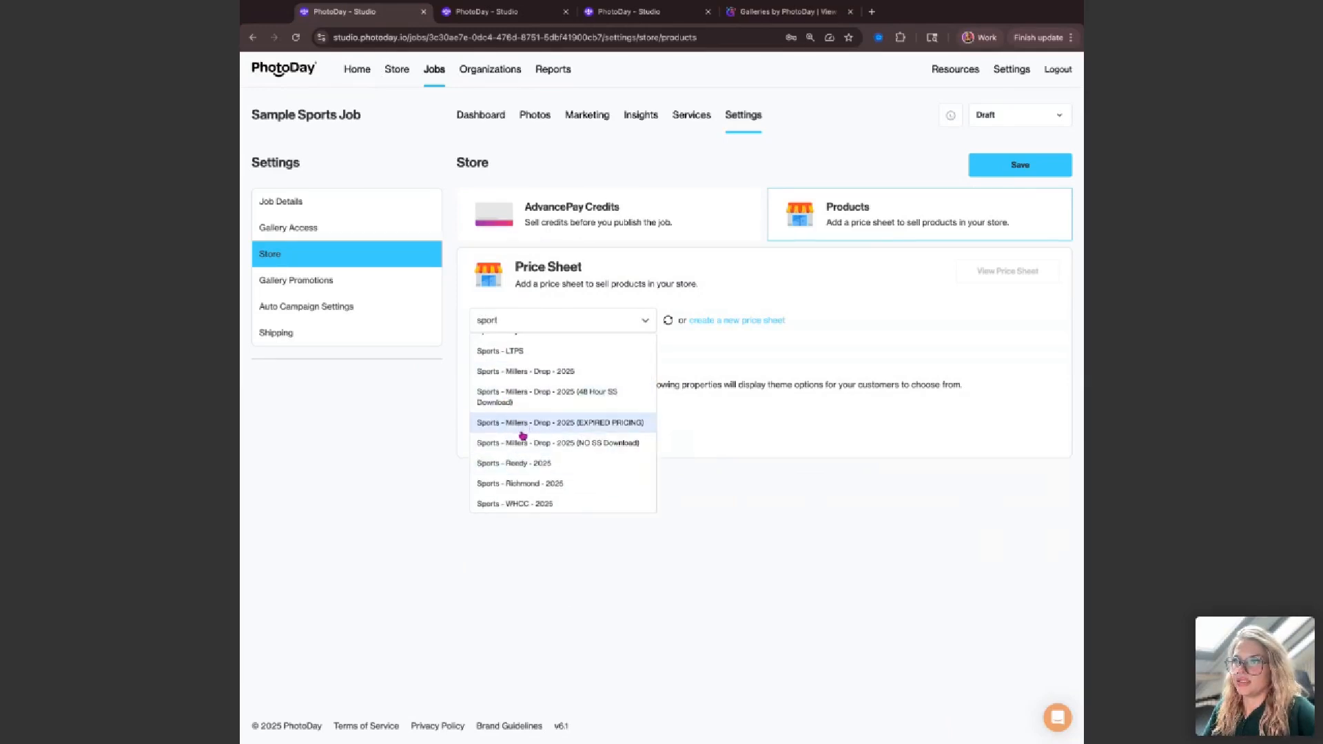
click(519, 443)
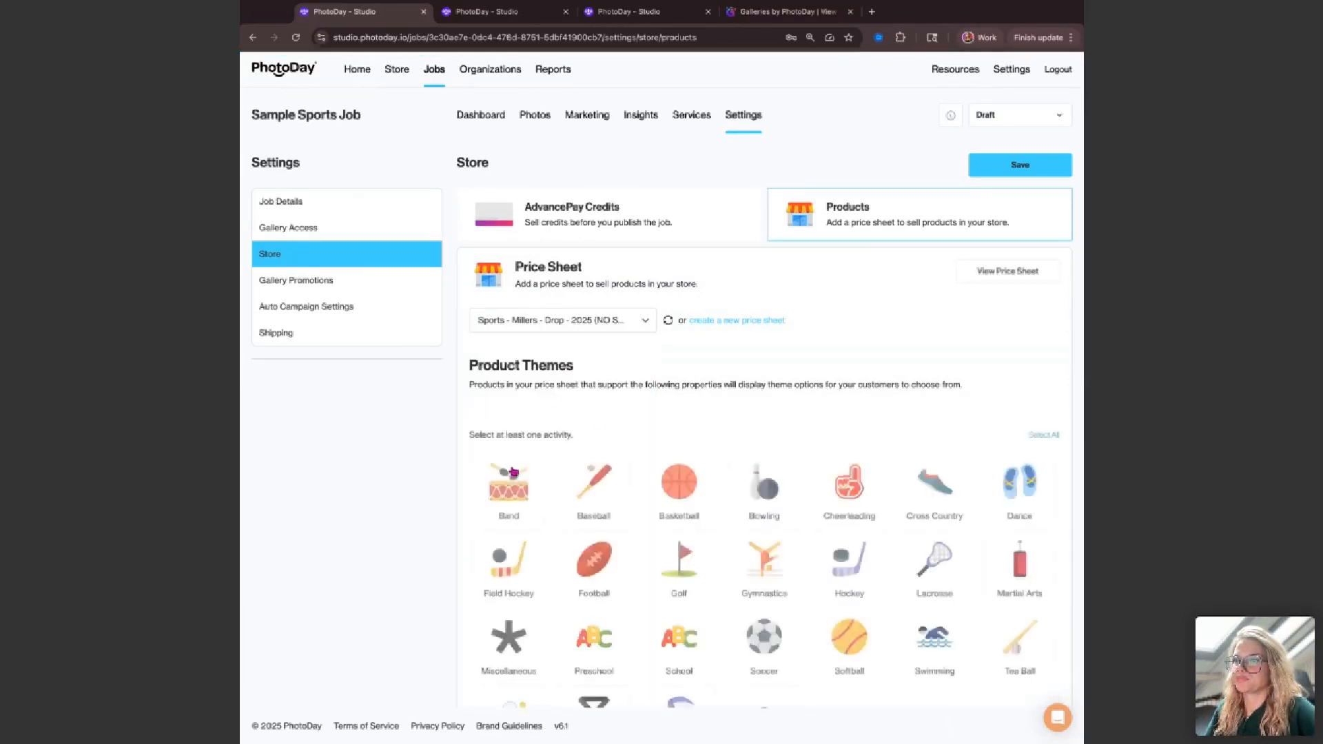
Choose Miscellaneous as the product theme activity and save the job's store settings.
scroll(654, 497, down, 1)
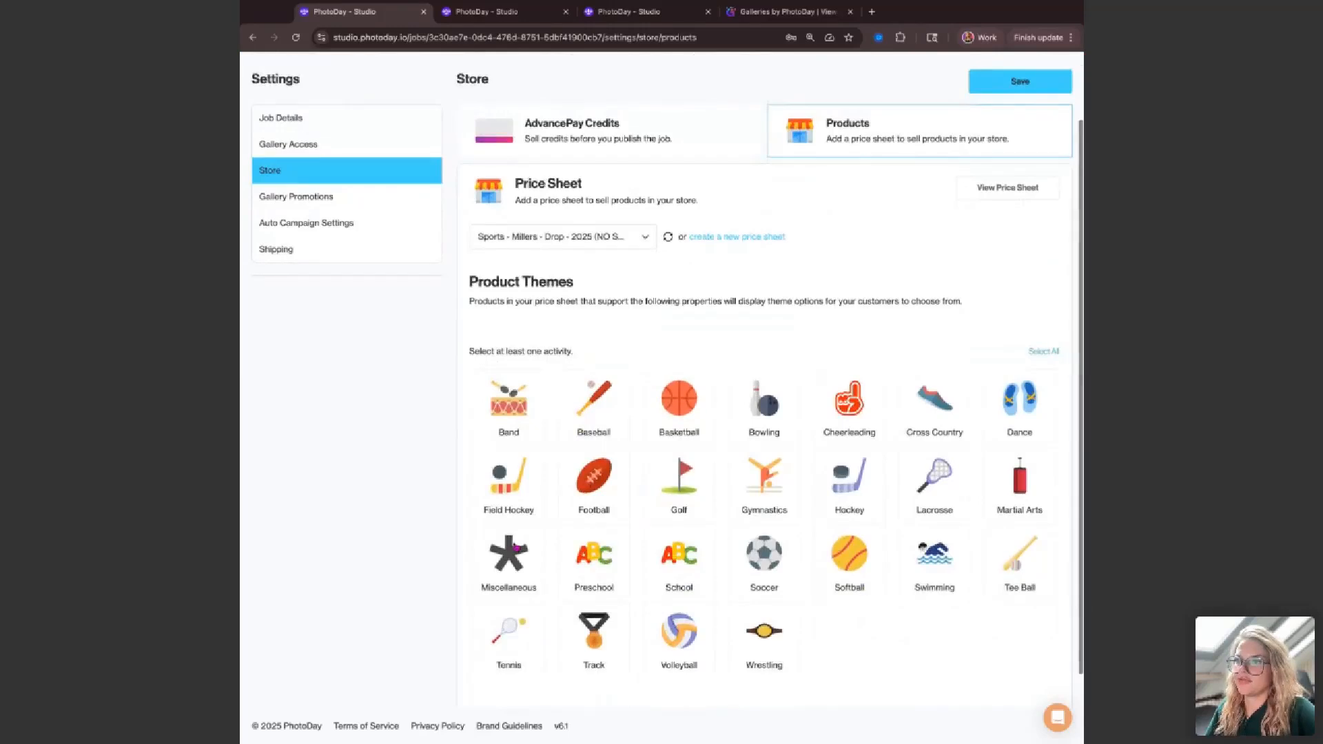
click(508, 554)
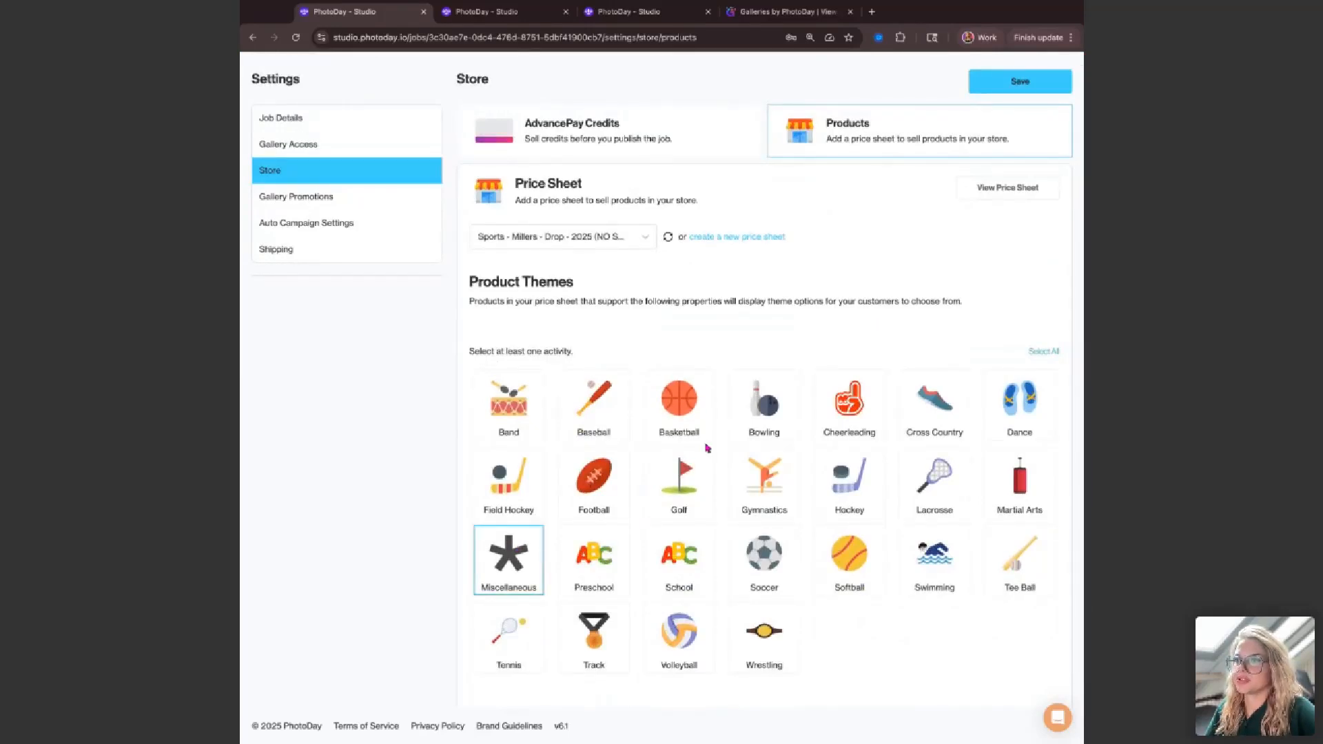
scroll(883, 299, up, 2)
click(1011, 165)
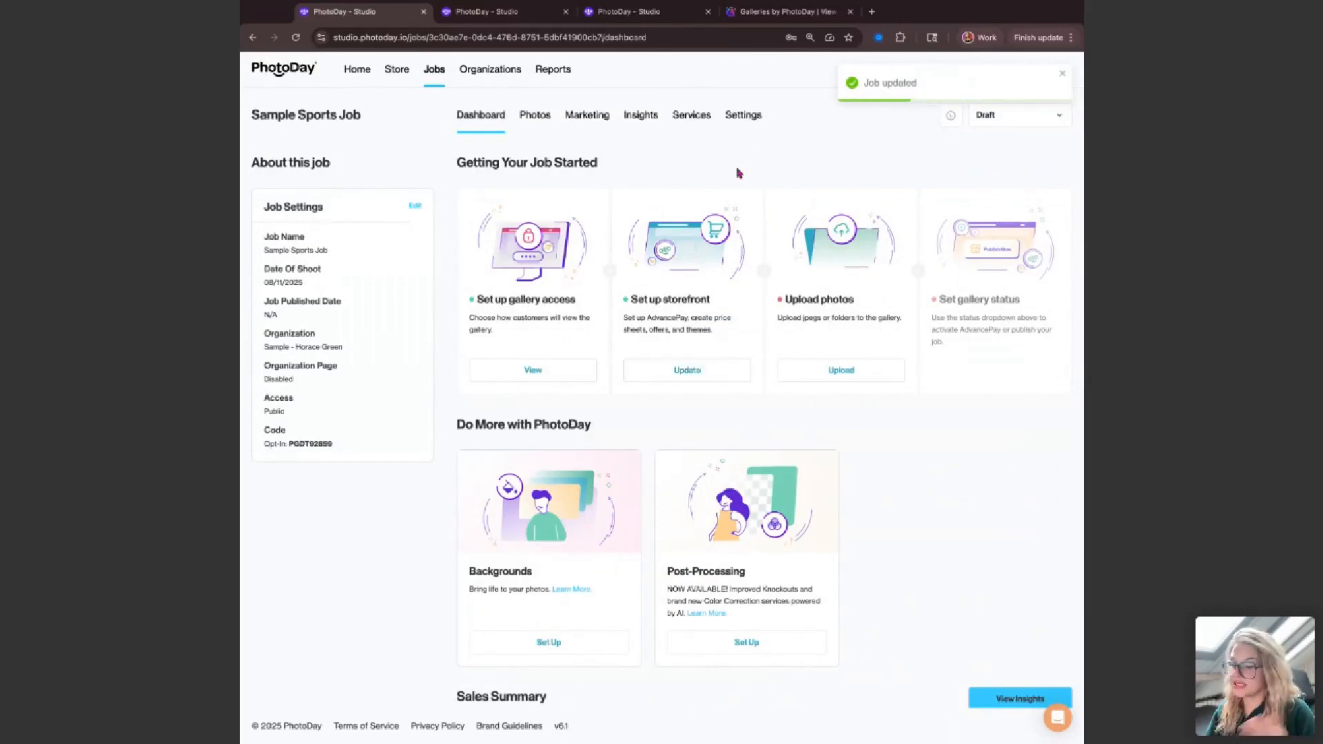
Change the Sample Sports Job's status to AdvancePay and accept the start of its text message series.
click(1023, 117)
click(992, 169)
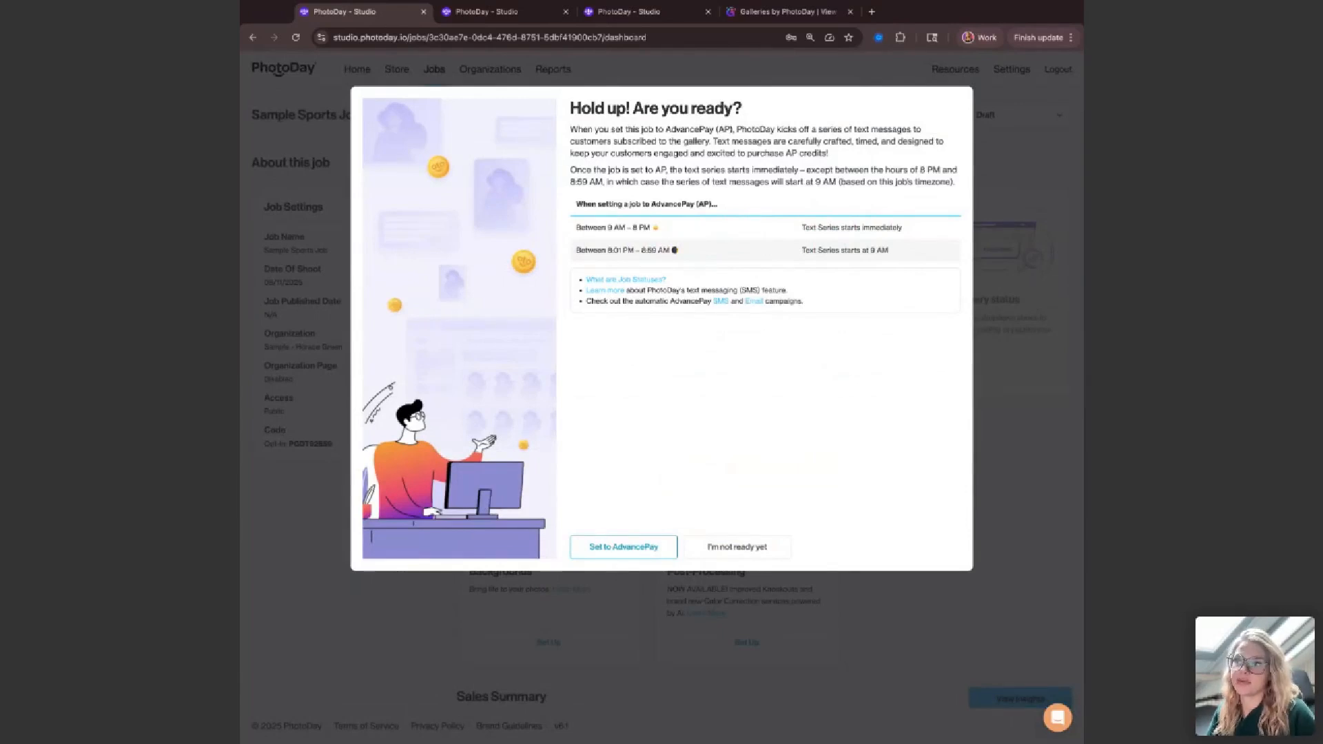
click(643, 552)
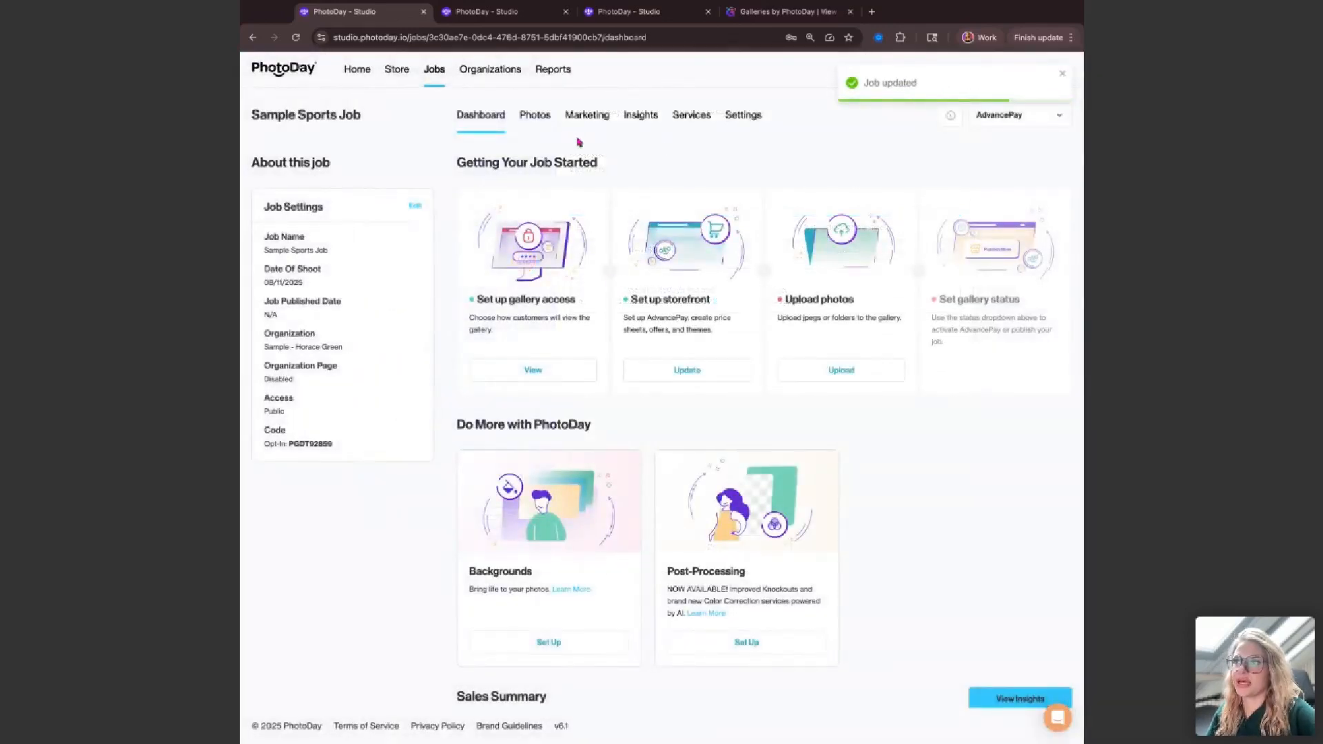
Copy the job's gallery link from its gallery access settings and open it in a new browser tab.
click(739, 118)
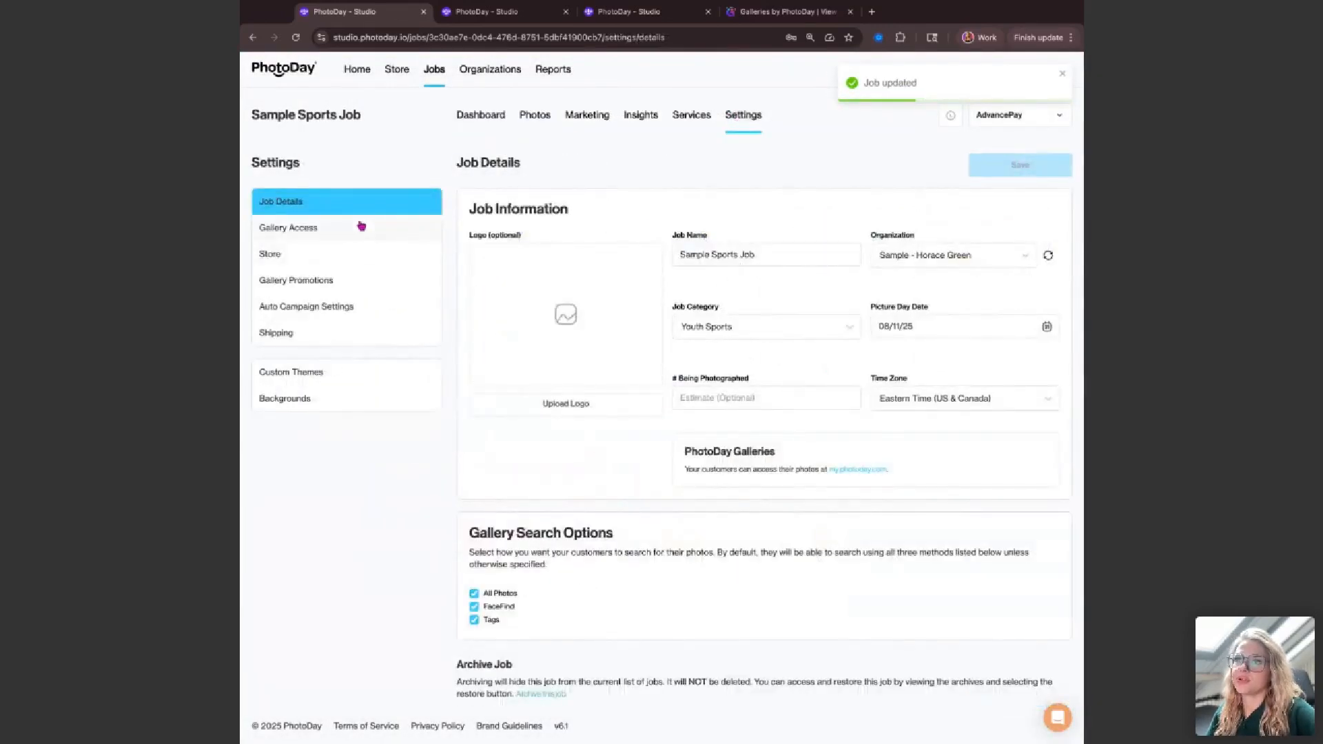
click(361, 226)
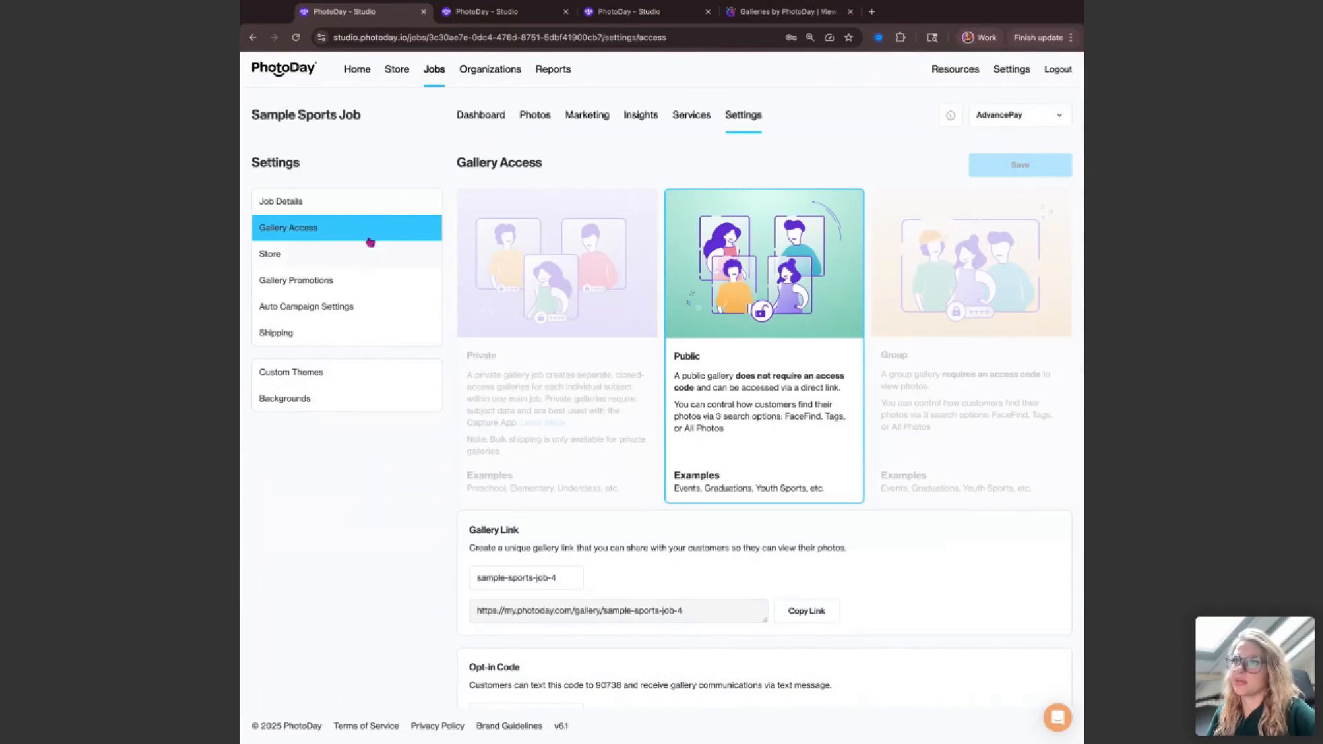
scroll(544, 319, down, 2)
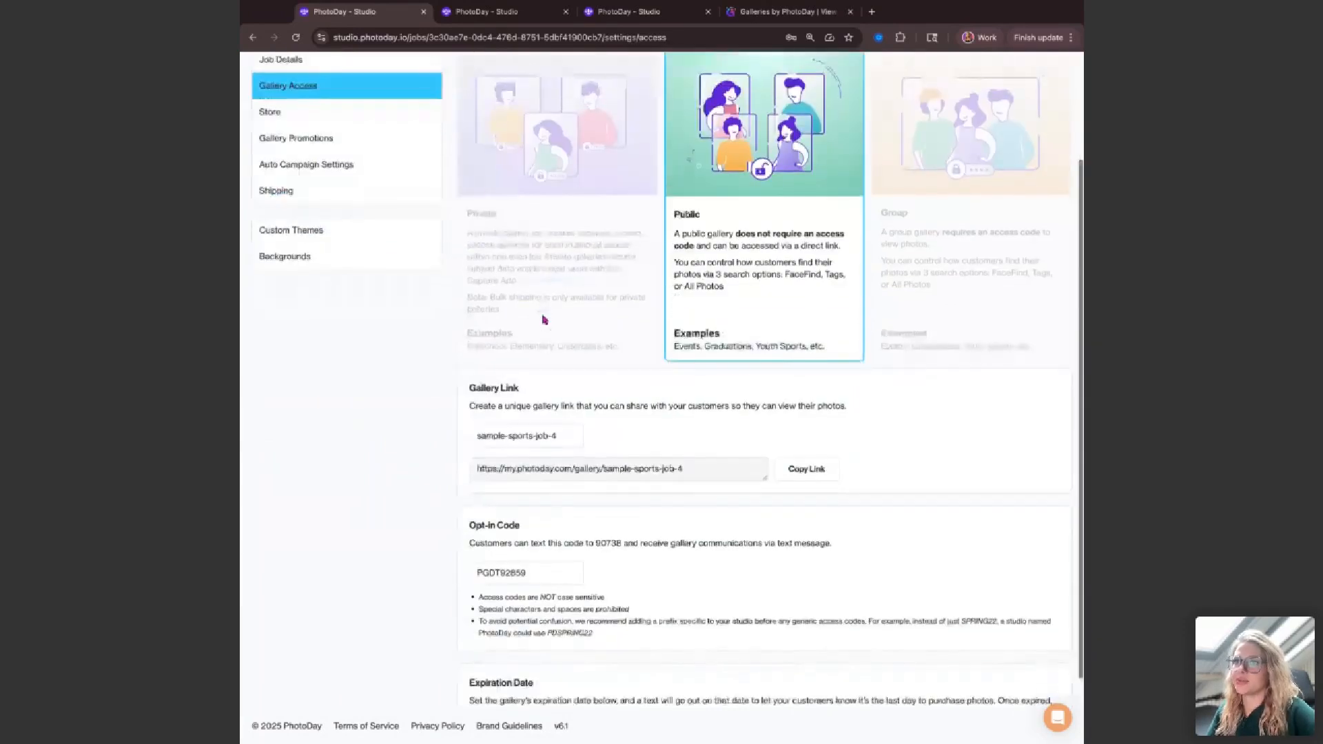
click(797, 473)
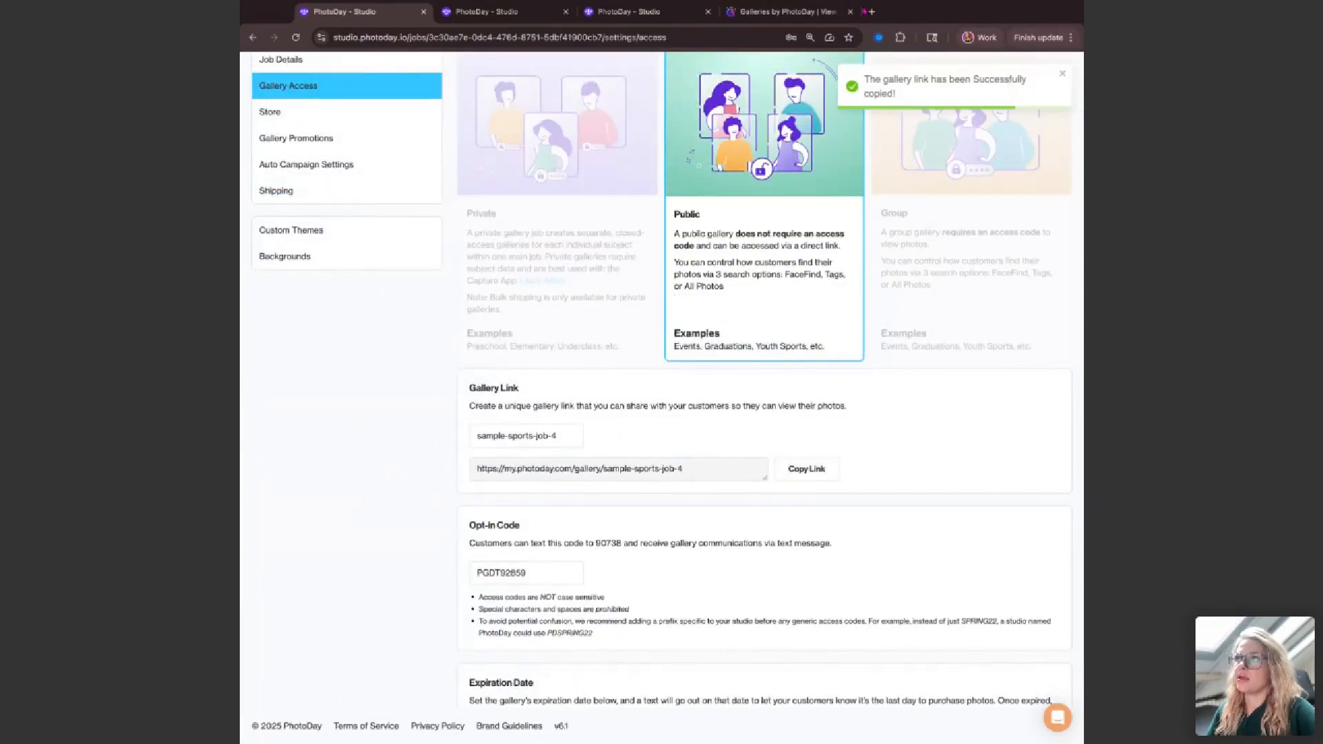
click(871, 11)
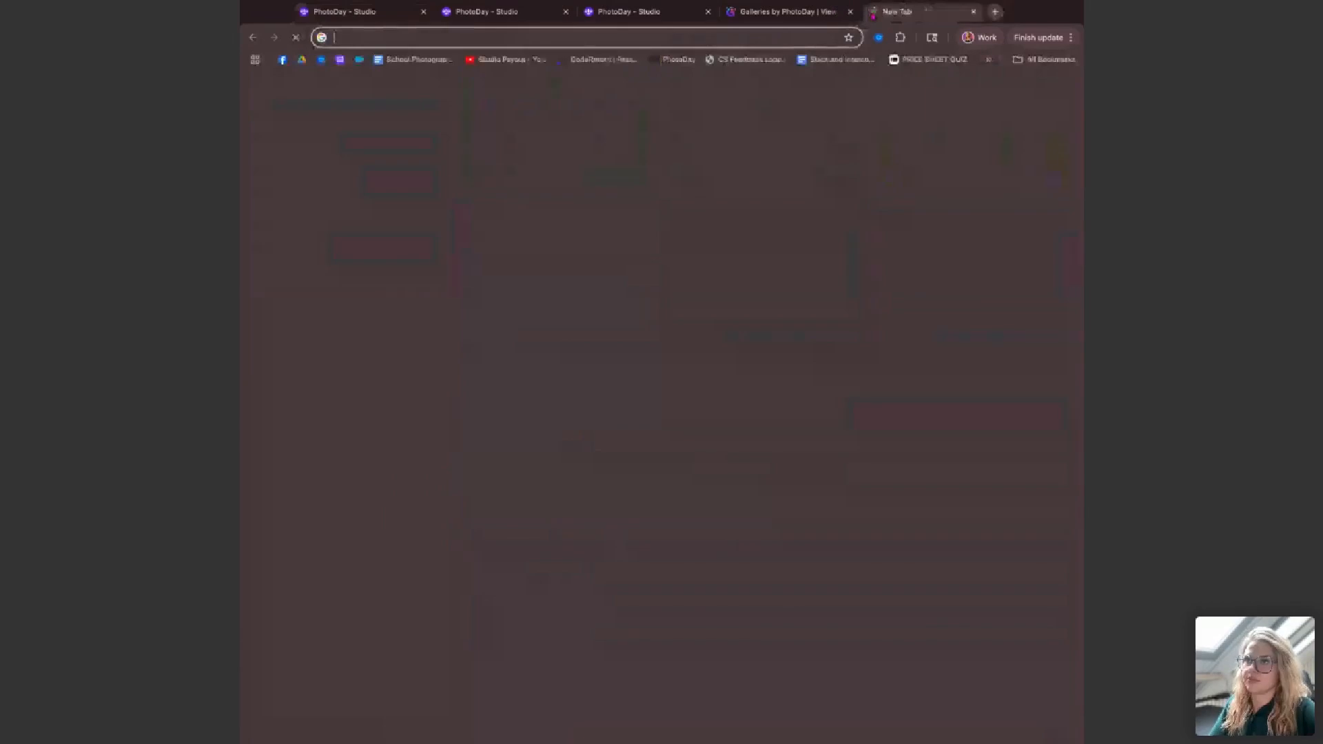
key(ctrl+v)
key(Return)
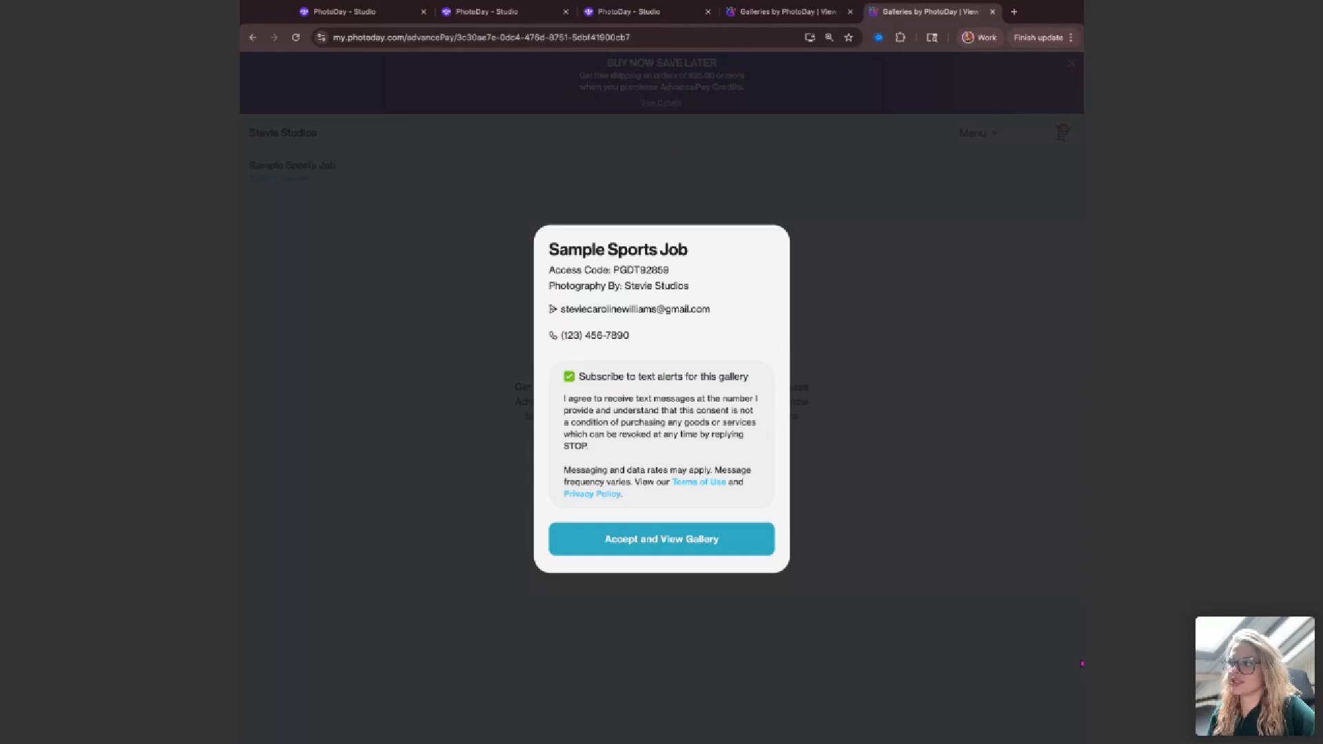
Enter the customer gallery without subscribing to text alerts and check the AdvancePay credit purchase form.
drag(1084, 665, 1199, 665)
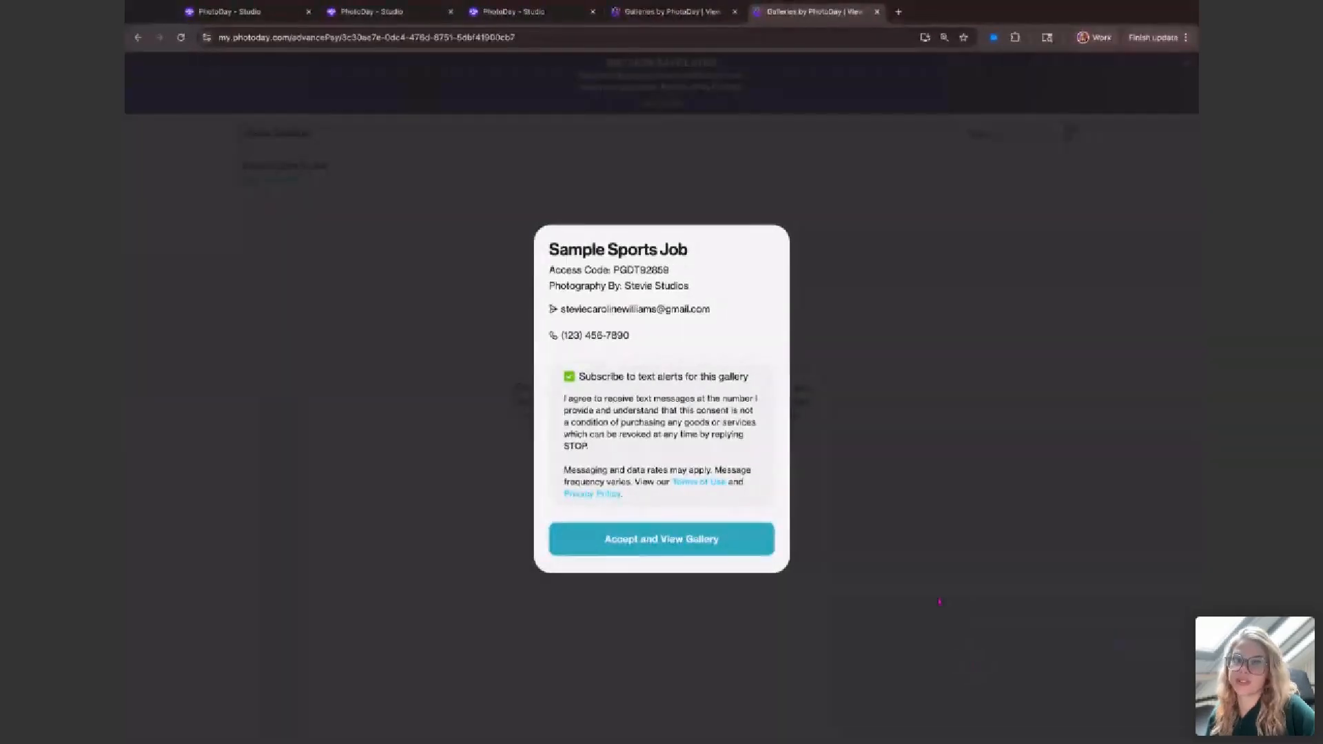
click(577, 381)
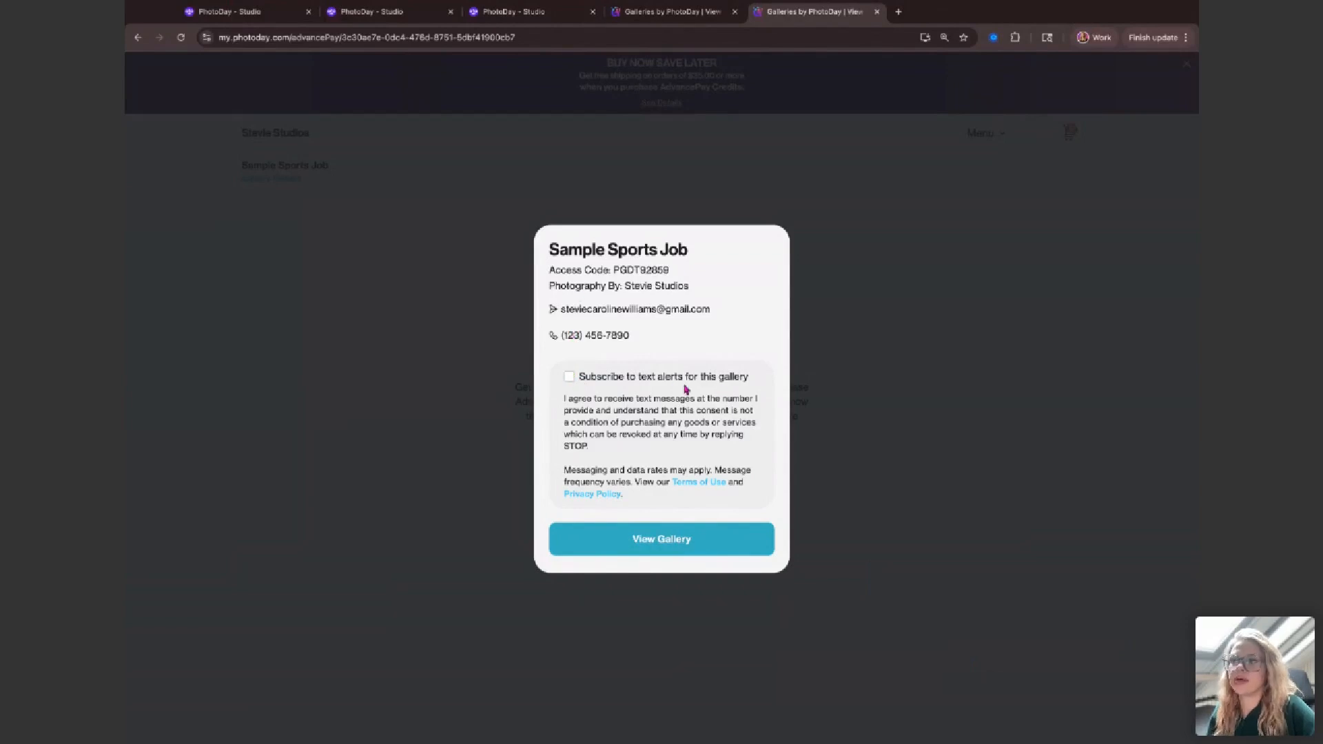
click(602, 550)
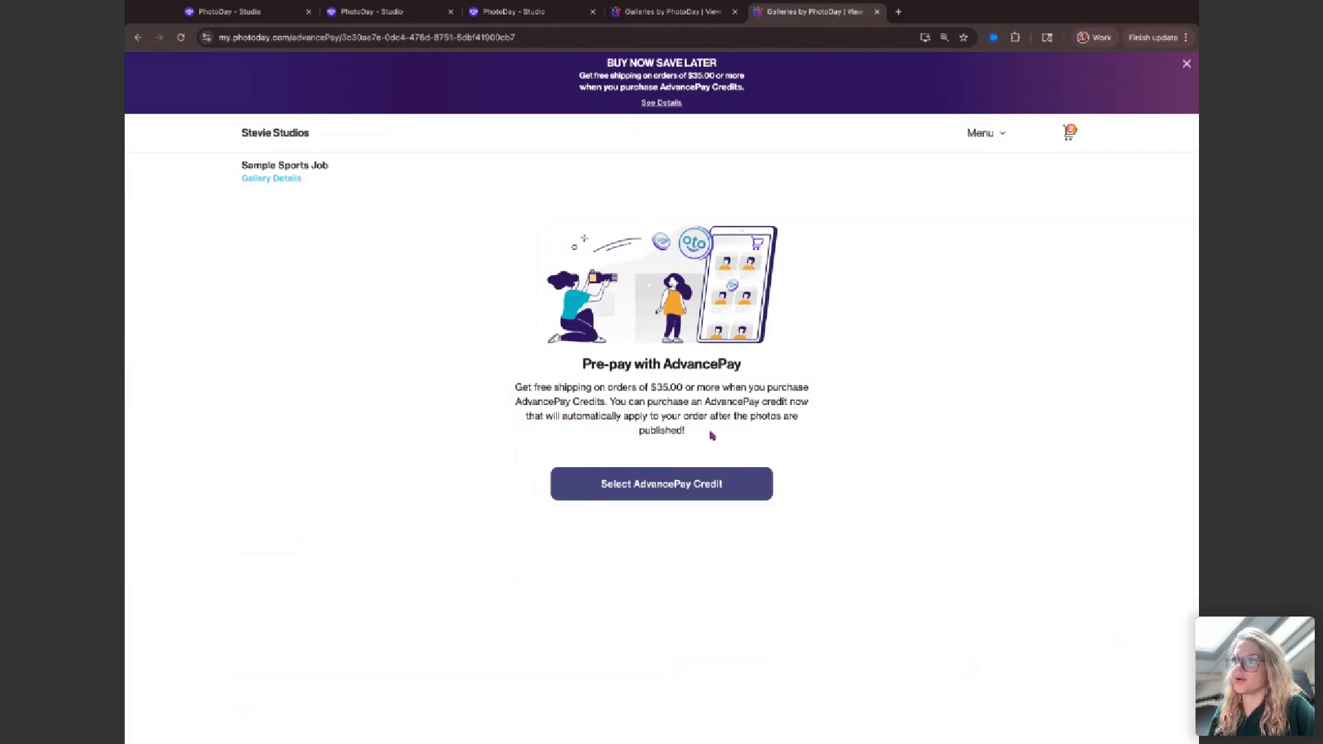
click(645, 493)
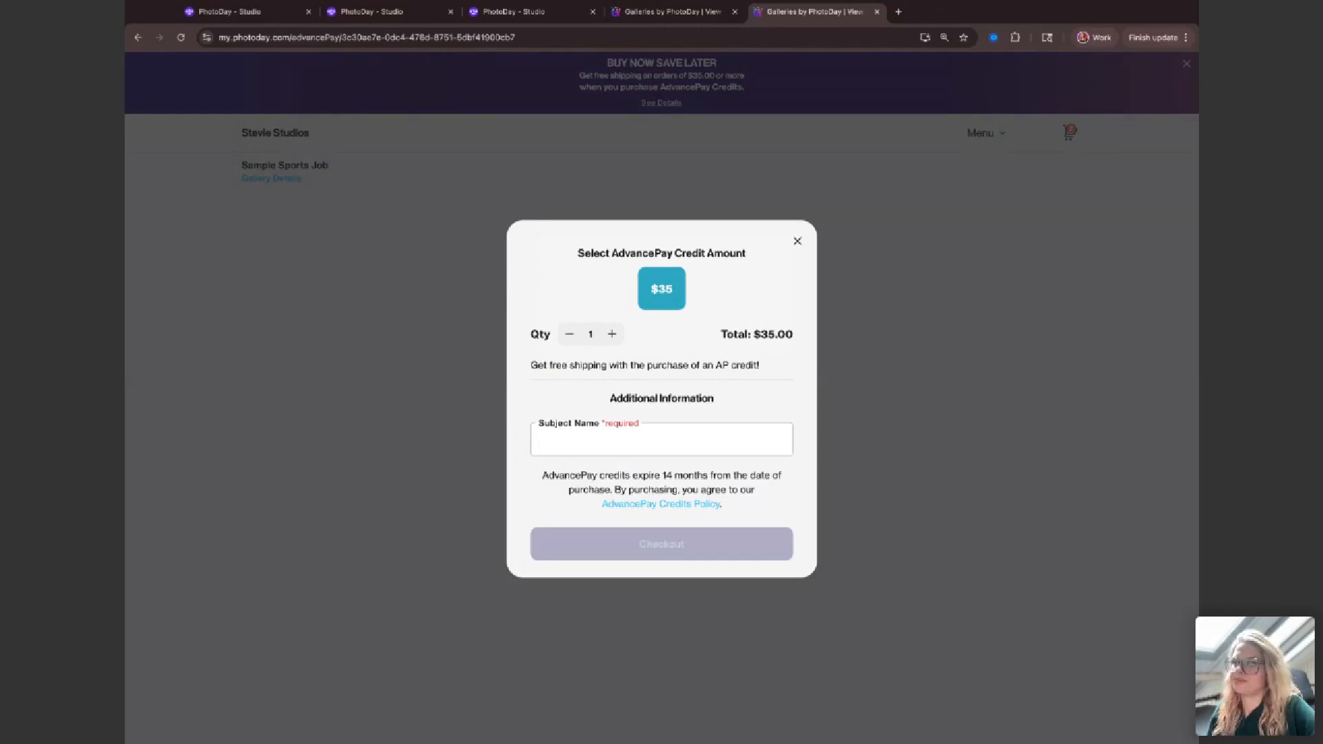
click(798, 243)
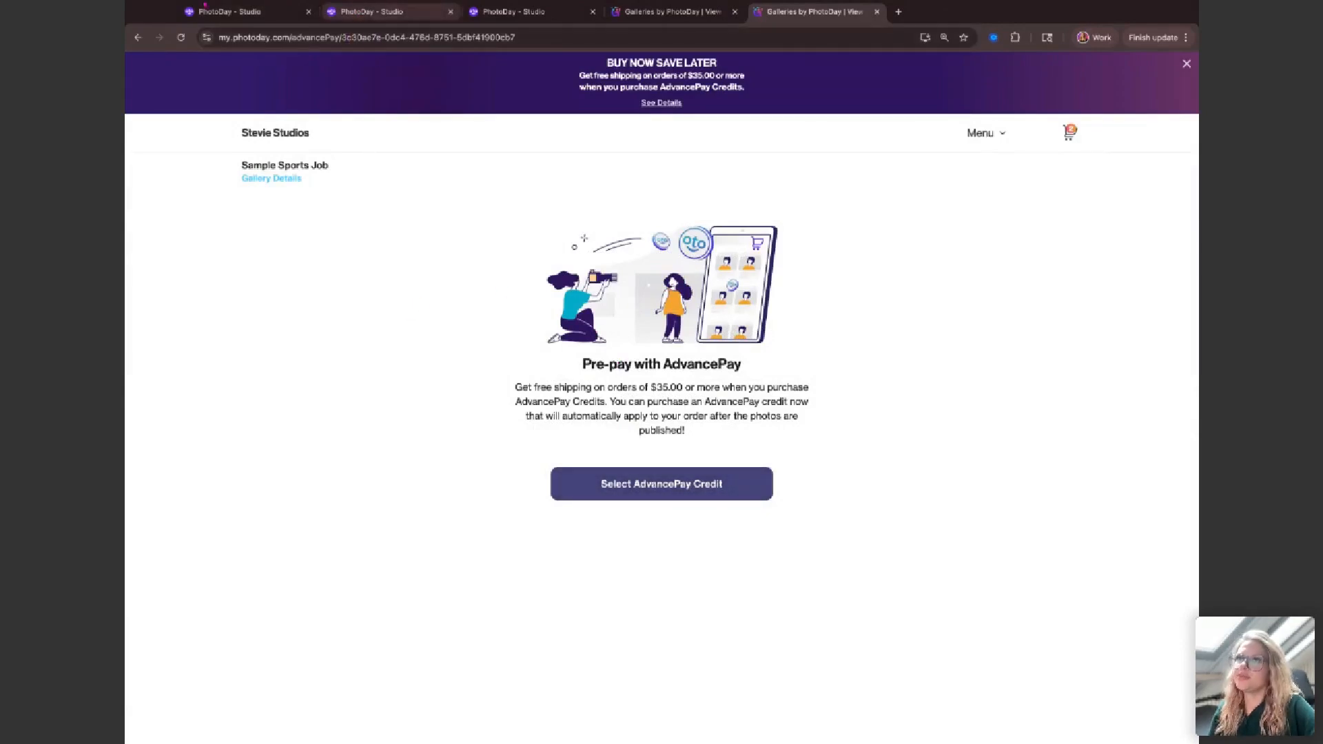
Enable Preview Storefront in the Sample Sports Job's AdvancePay store settings and save the change.
click(269, 12)
scroll(472, 338, up, 3)
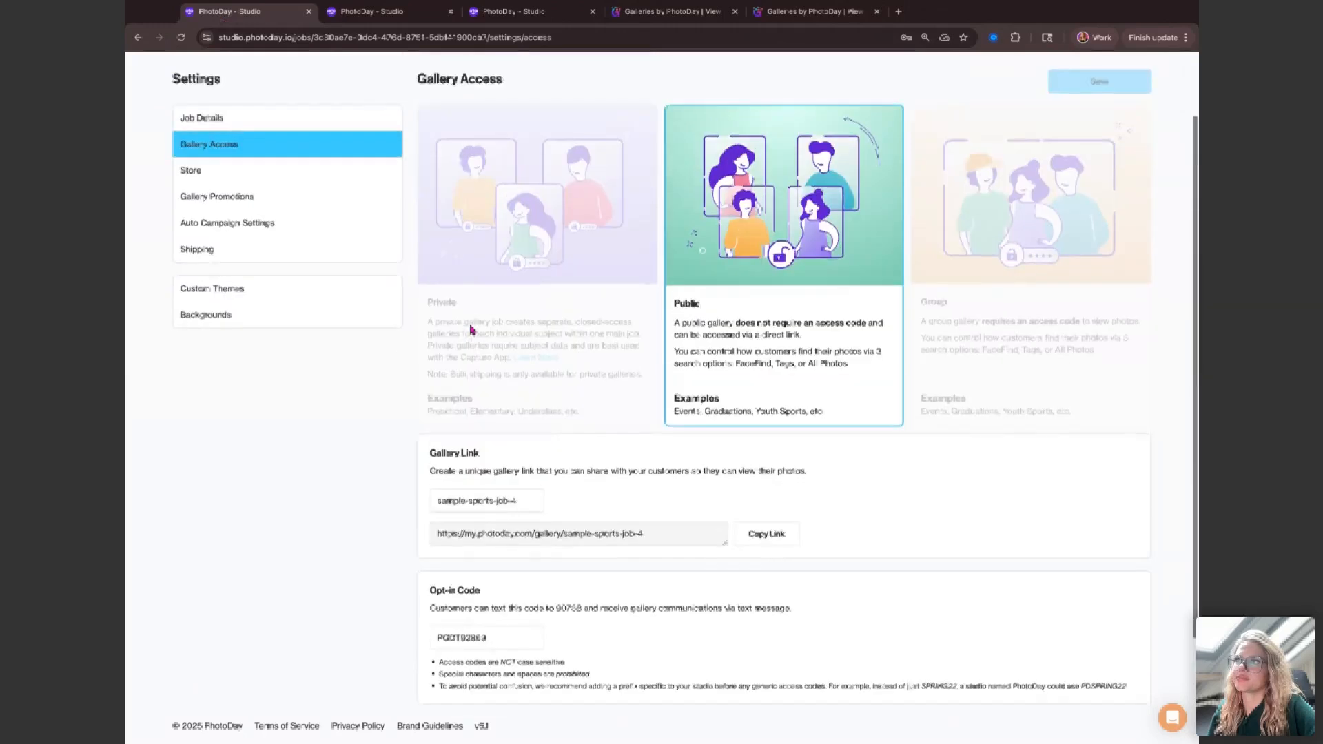
click(694, 124)
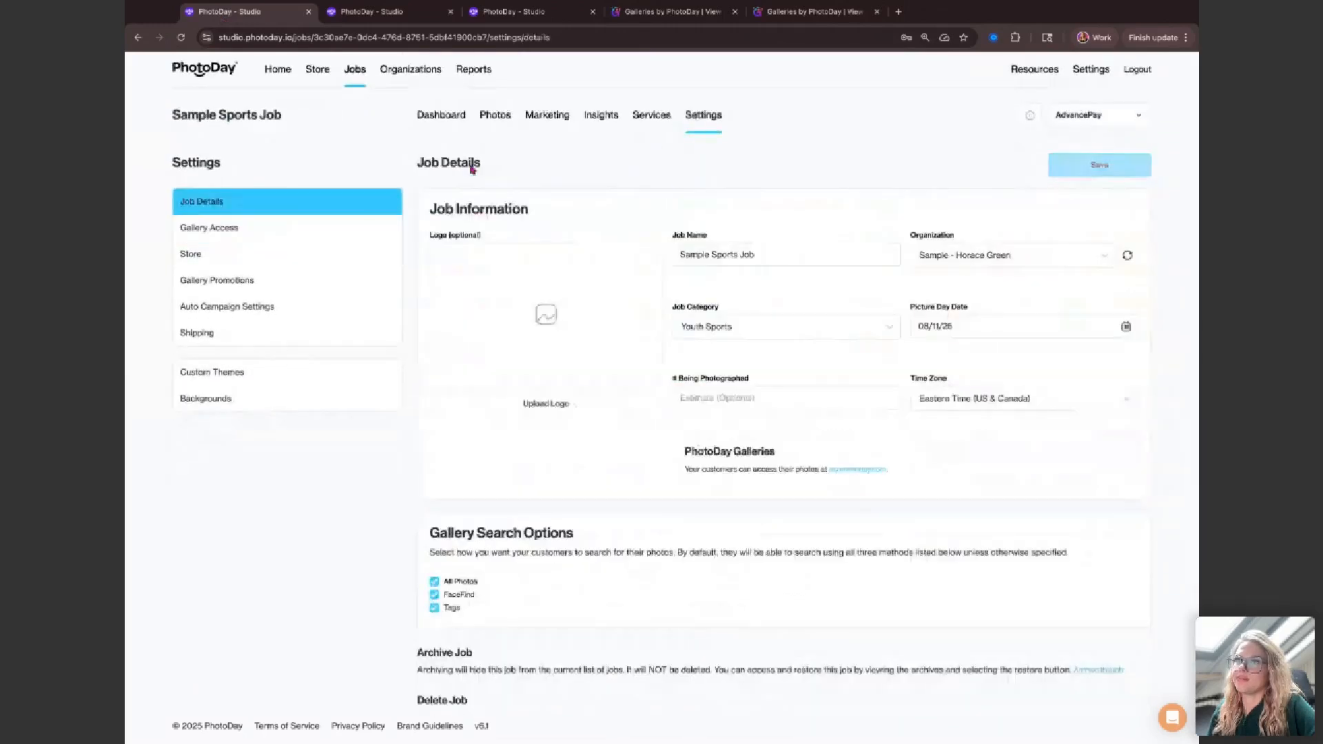
click(211, 255)
click(1105, 540)
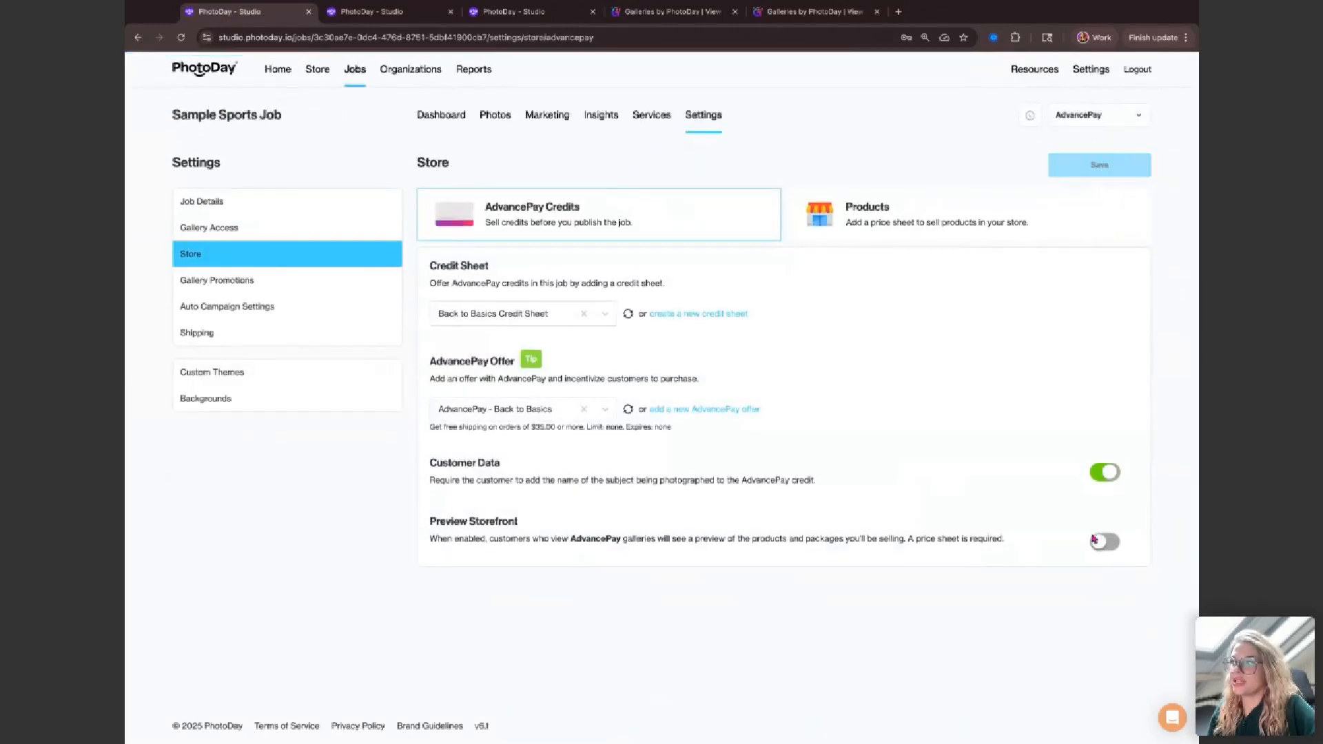
click(1104, 172)
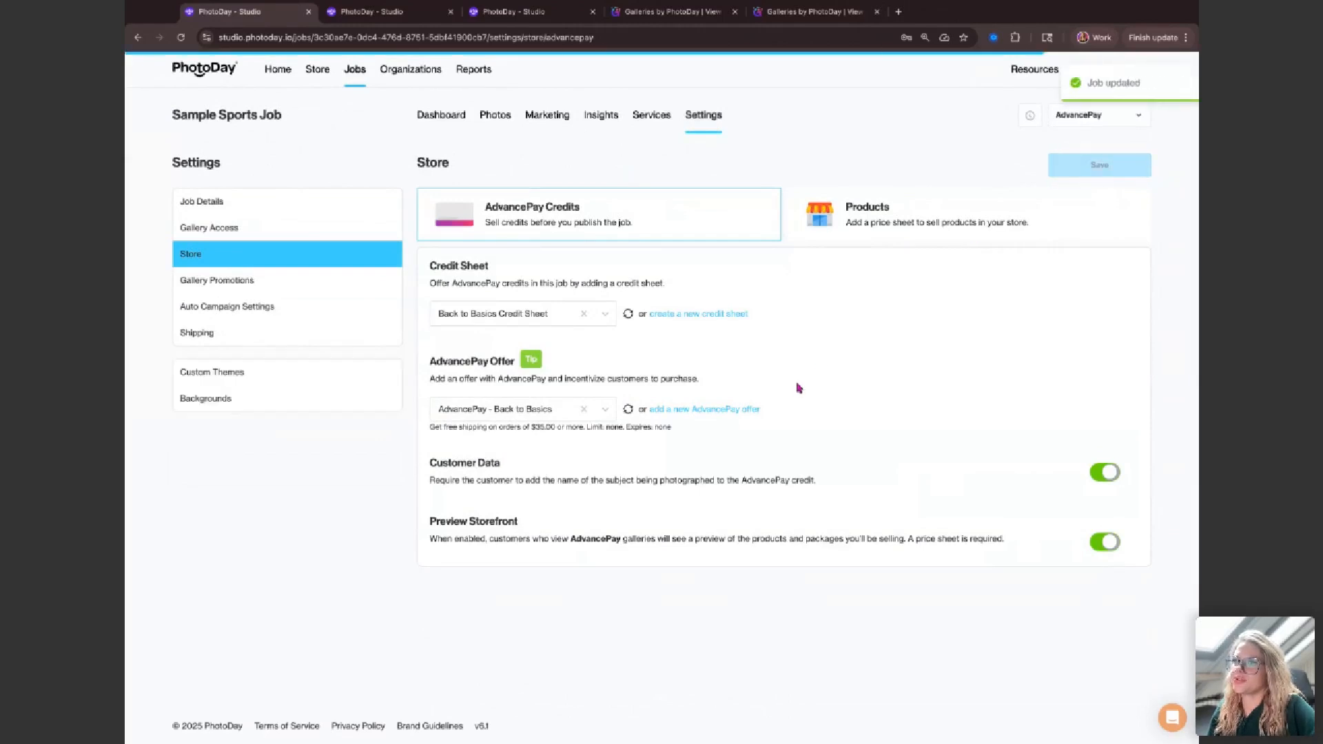
Close the unneeded third Studio tab, reload the customer gallery, and open its storefront preview.
click(785, 21)
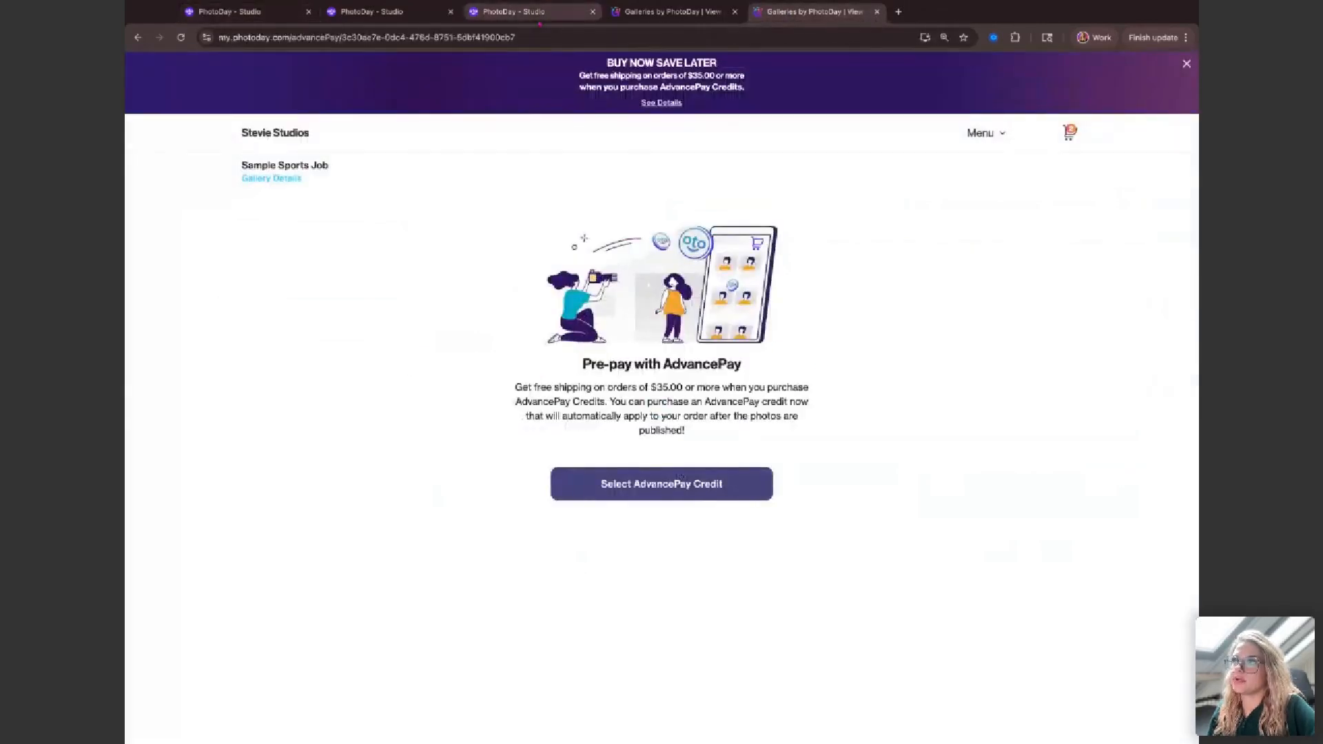
click(593, 12)
click(180, 37)
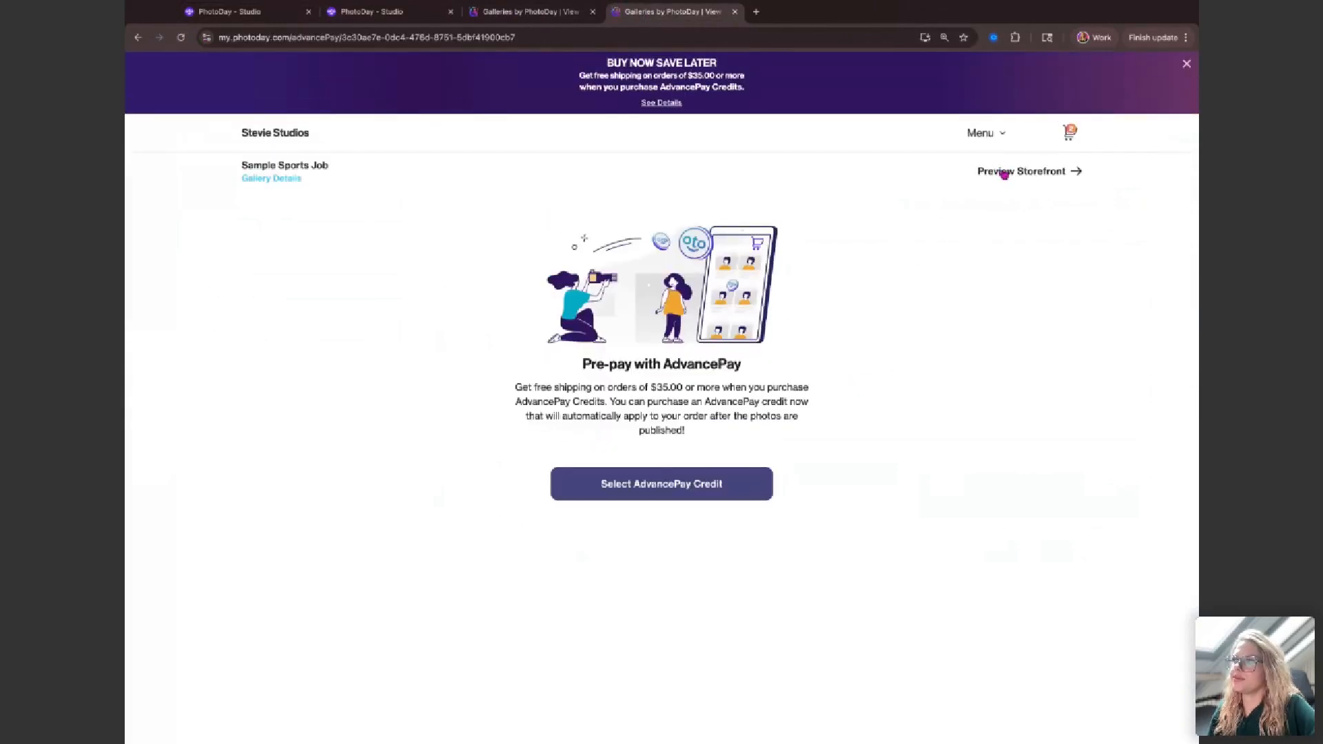
click(1003, 172)
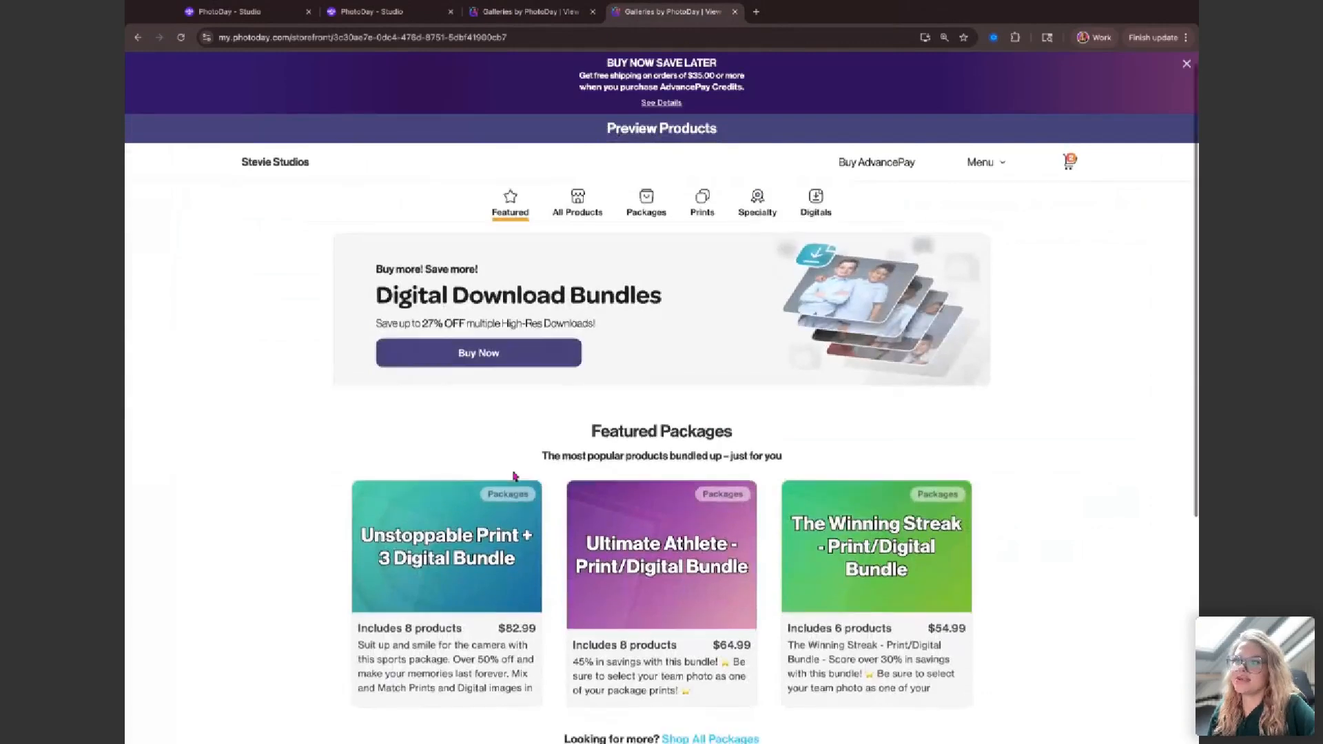
Review the featured products and all packages in the customer storefront preview, and return to the job's store settings in Studio.
scroll(532, 406, down, 5)
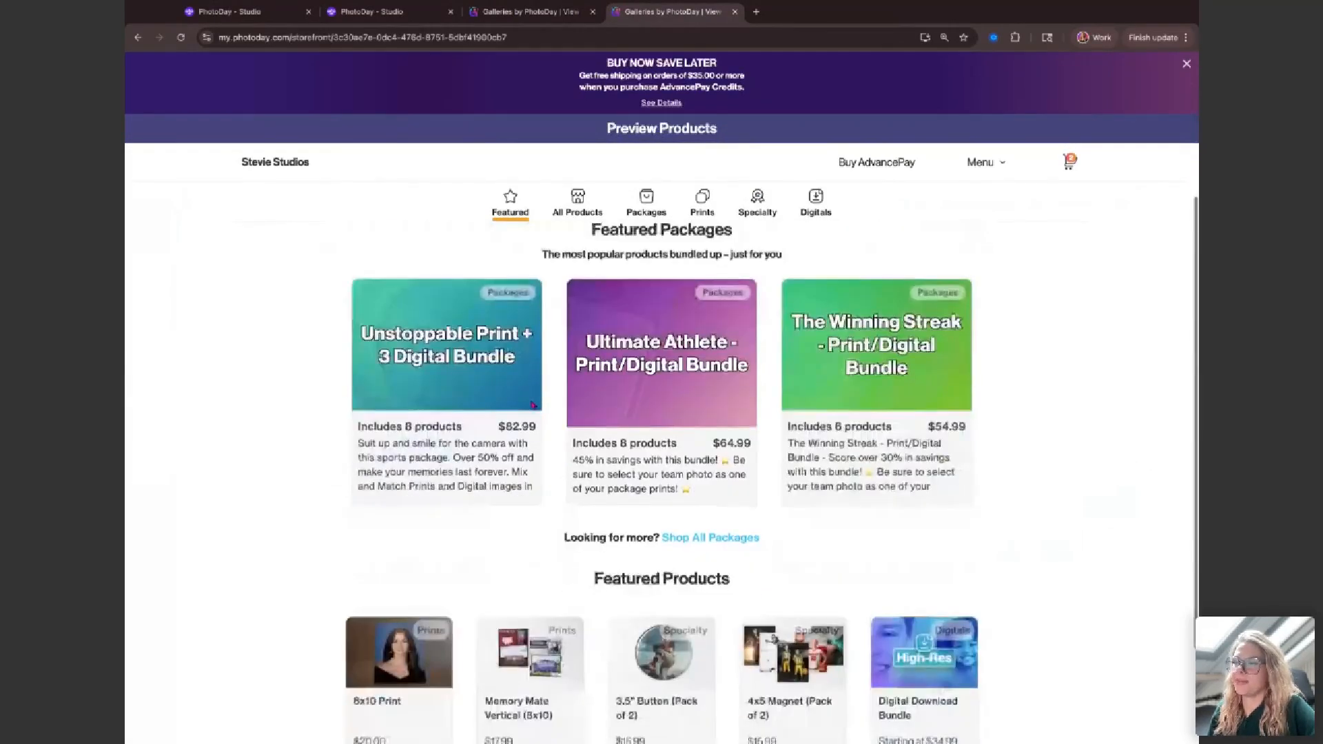
click(704, 417)
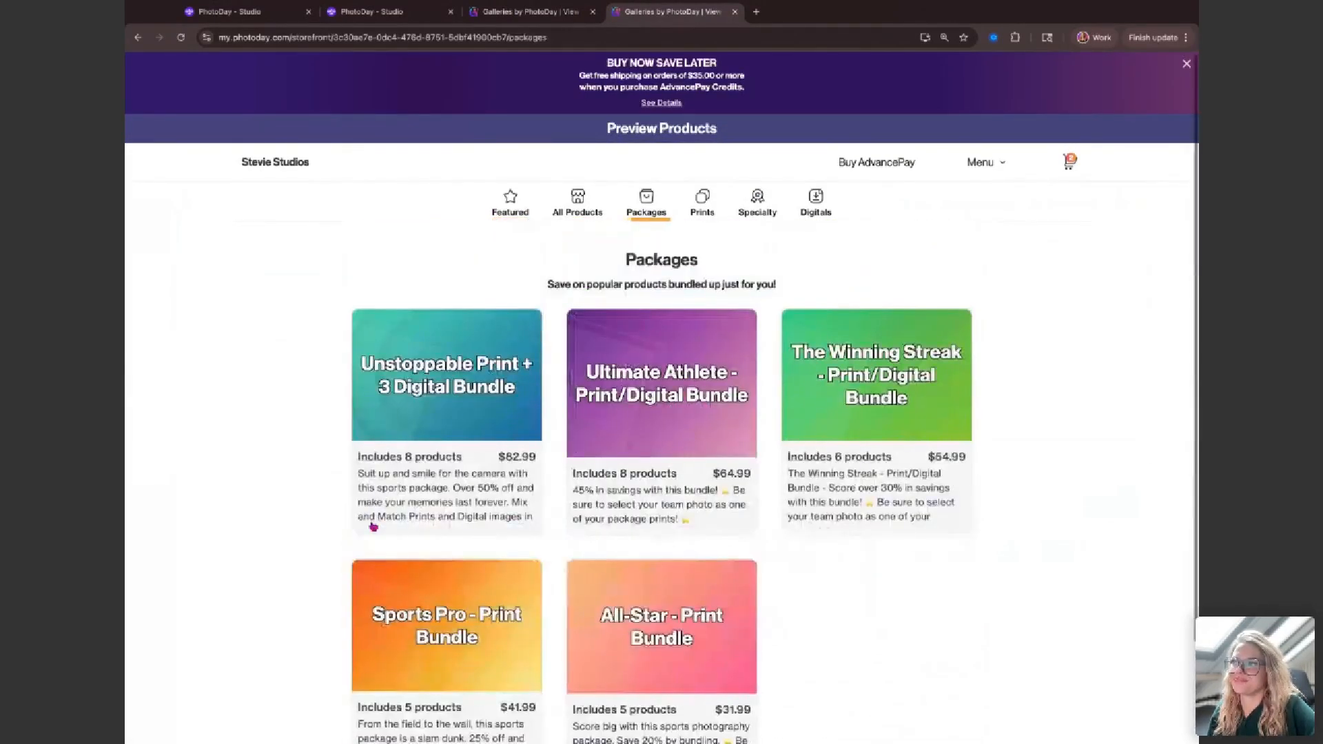
scroll(260, 502, down, 2)
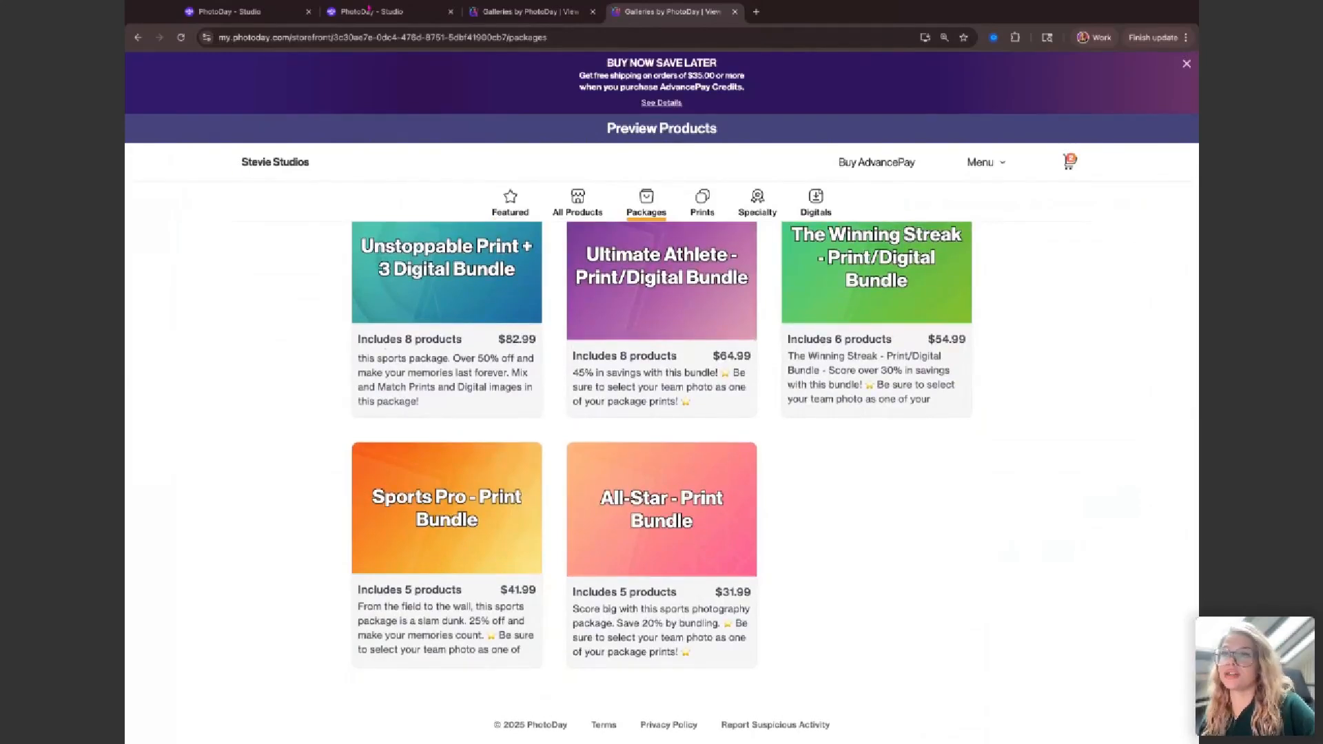
click(368, 10)
click(252, 14)
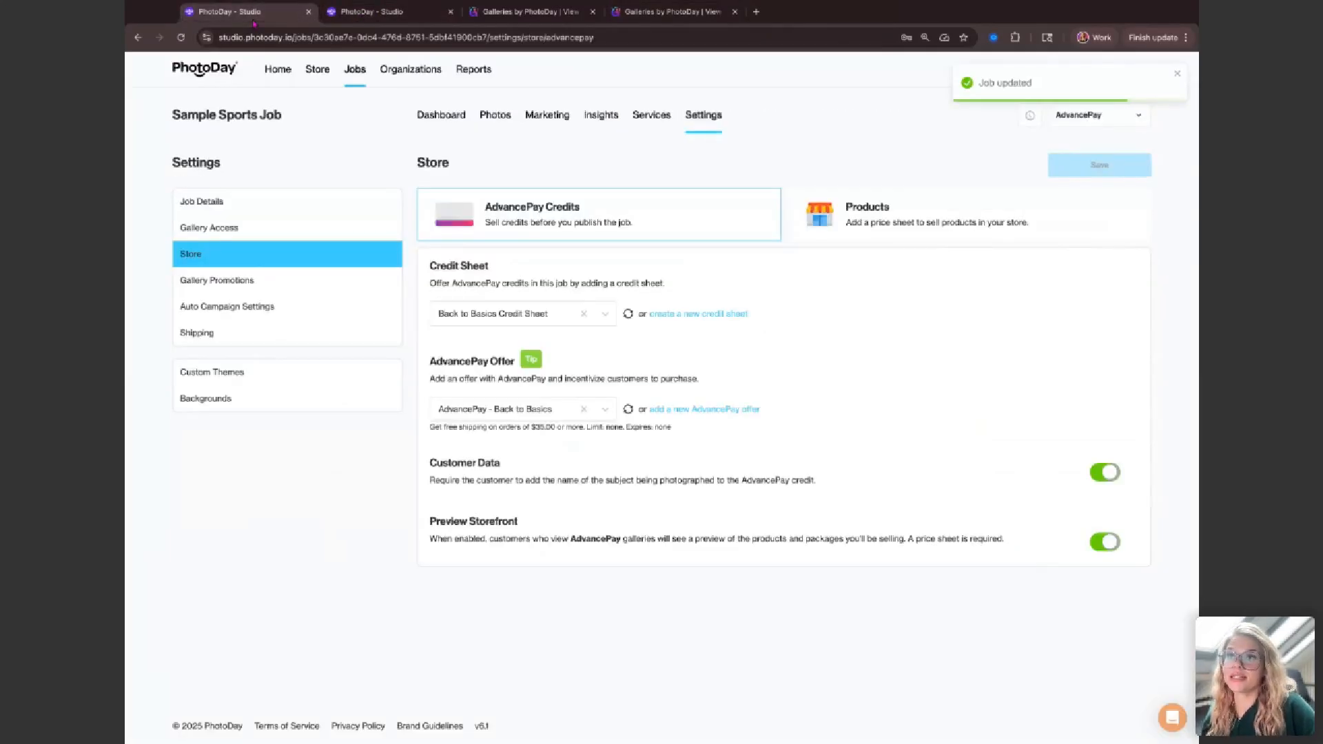
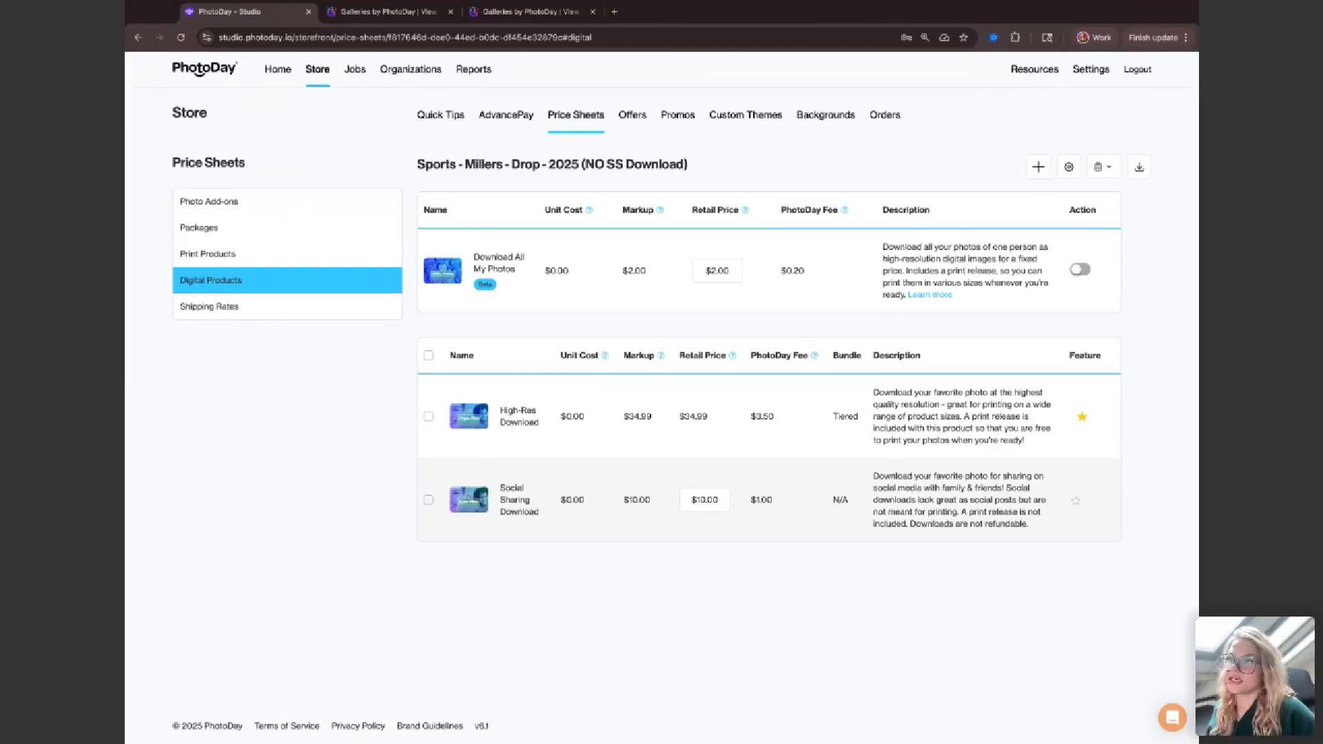
Open the High-Res Download product for editing and switch its digital bundle from tiered pricing to Max Price.
click(519, 416)
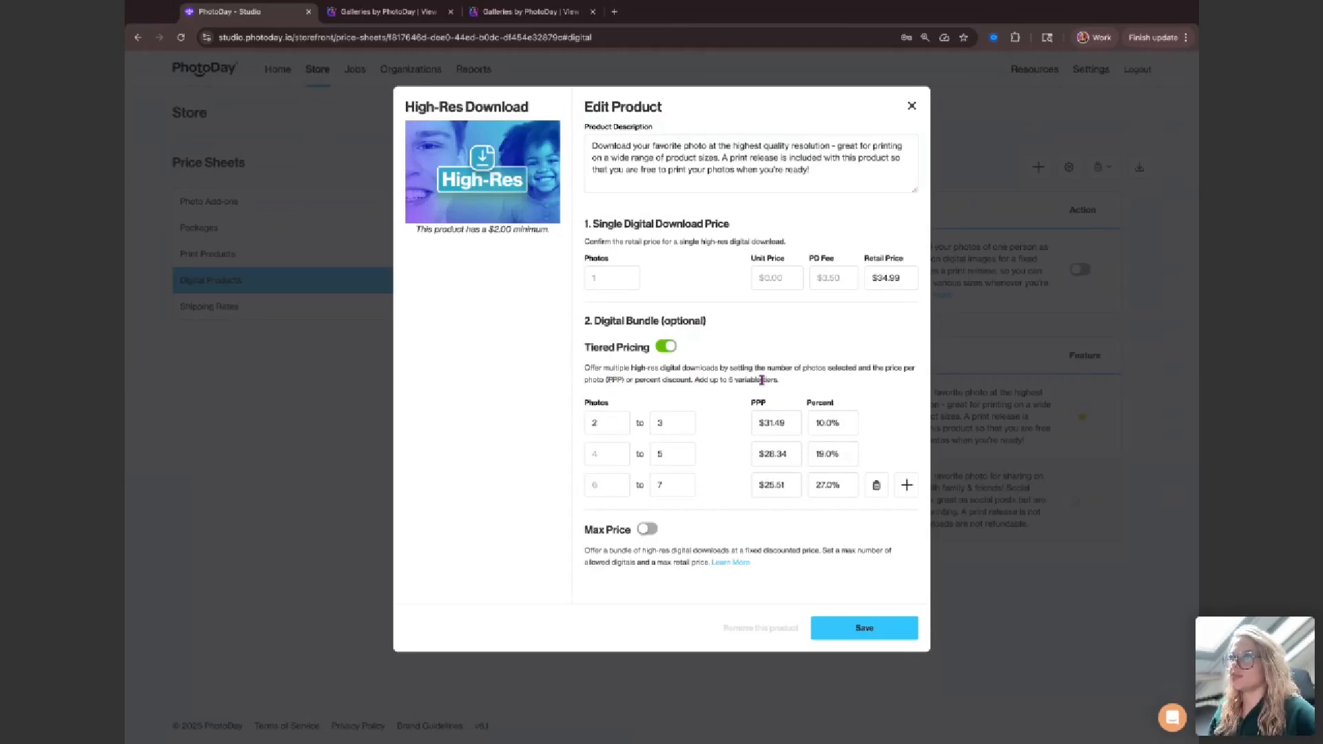
click(647, 530)
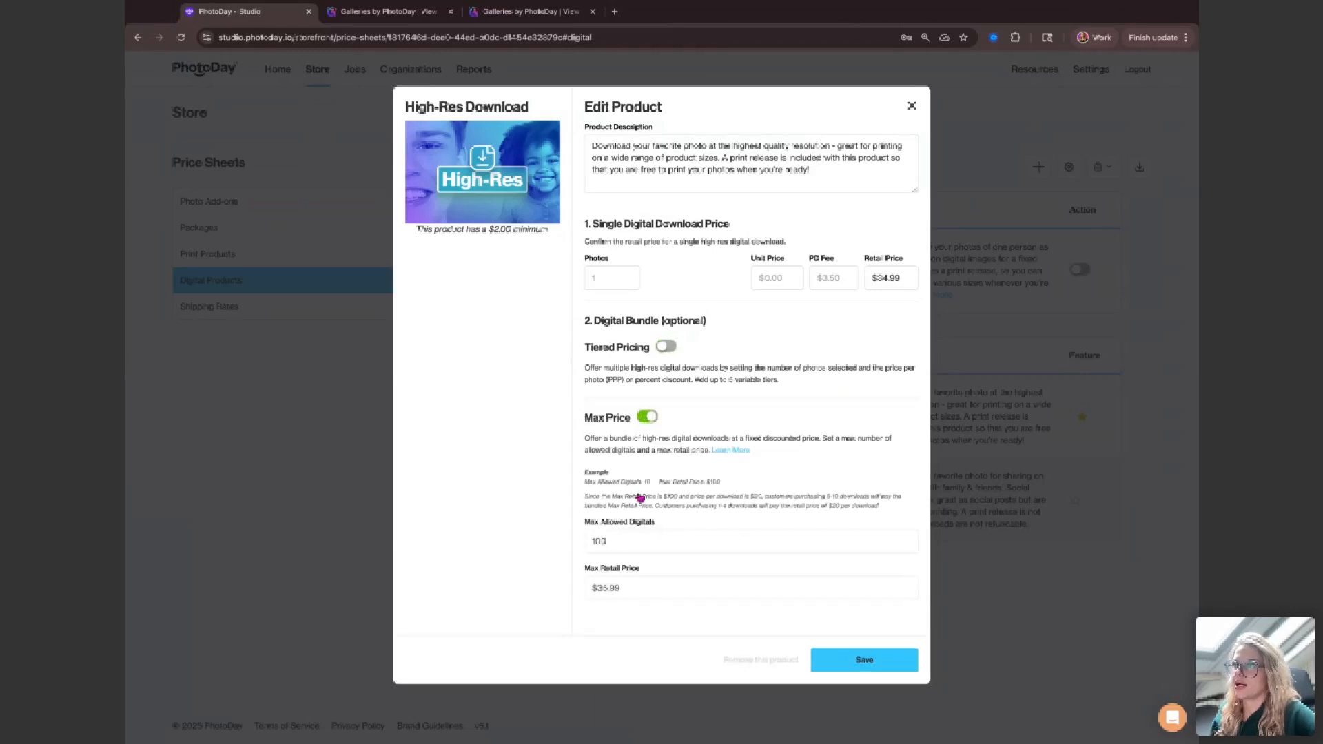
Set the High-Res Download bundle's Max Allowed Digitals to 10 and its Max Retail Price to $100.00.
double_click(616, 545)
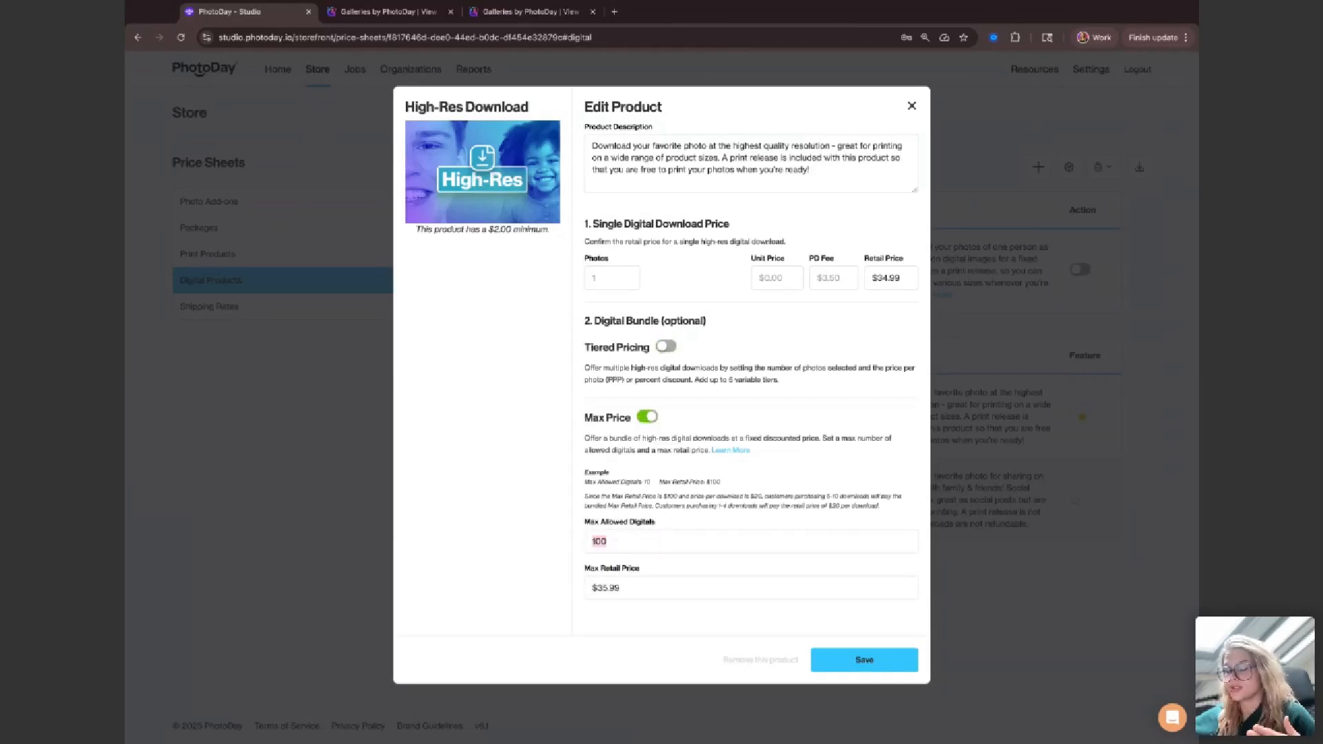
double_click(609, 589)
click(606, 542)
key(BackSpace)
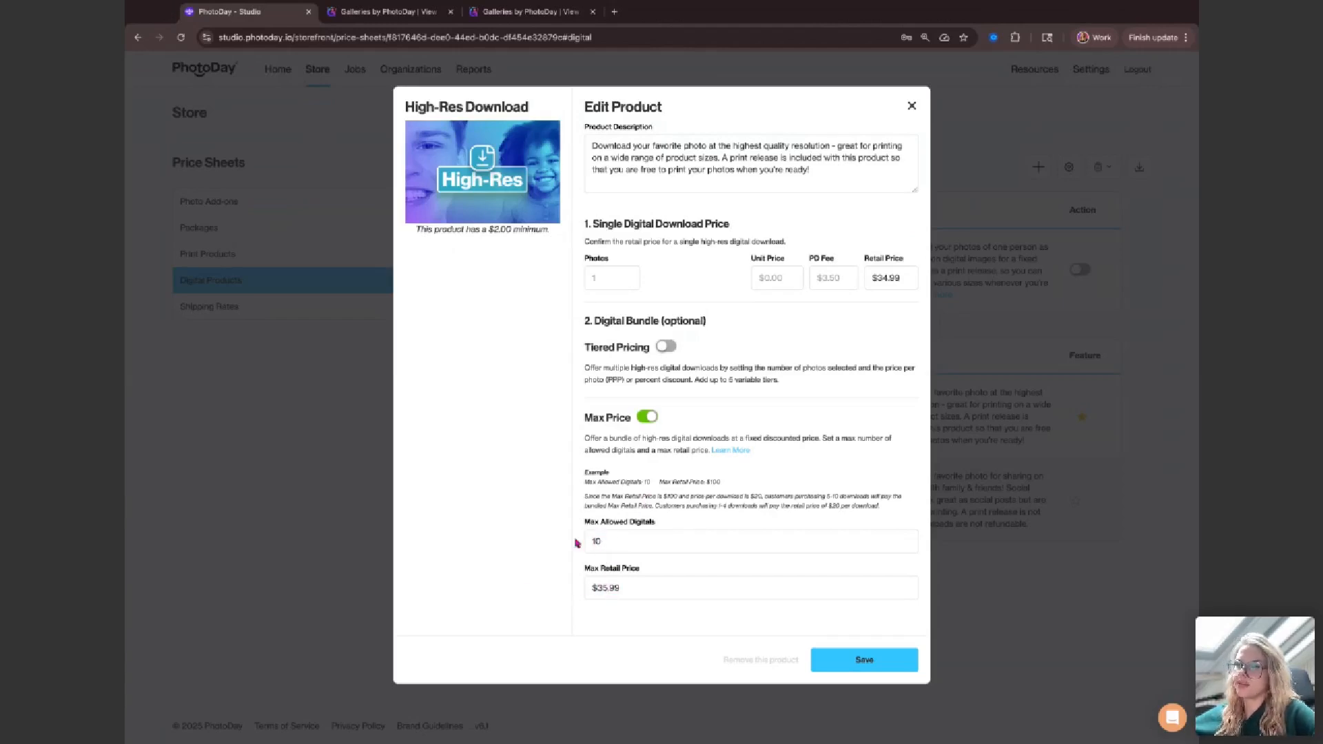
click(641, 587)
key(BackSpace)
key(BackSpace)
key(BackSpace)
key(BackSpace)
key(BackSpace)
key(BackSpace)
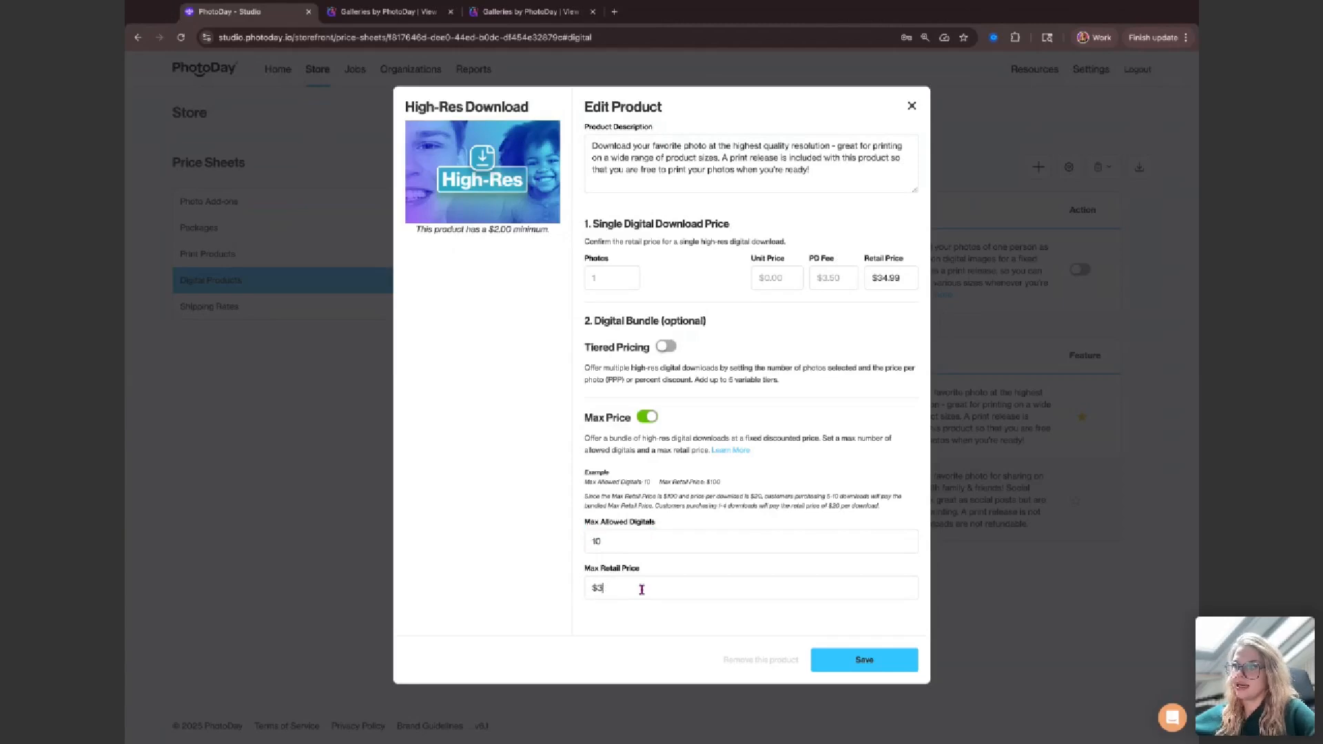
text($100.00)
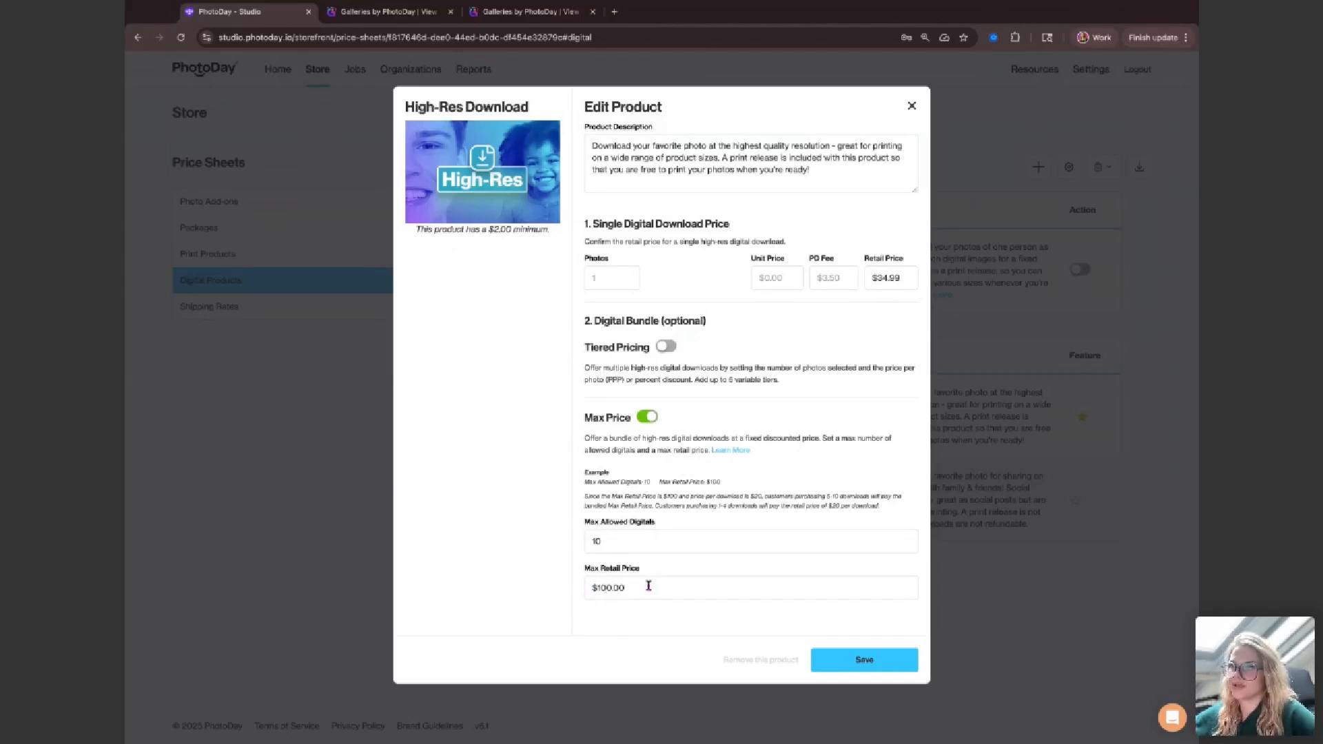
Turn off Max Price for the High-Res Download and save the product.
click(648, 418)
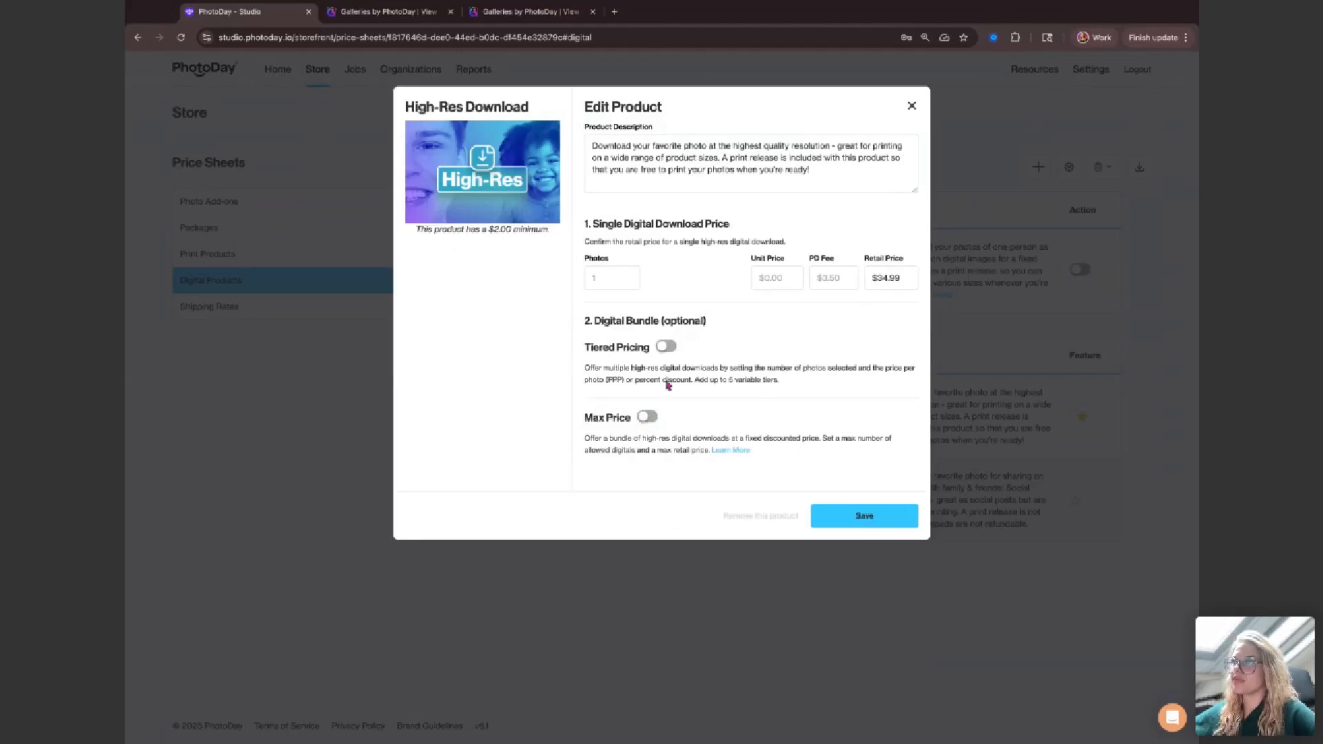
click(859, 519)
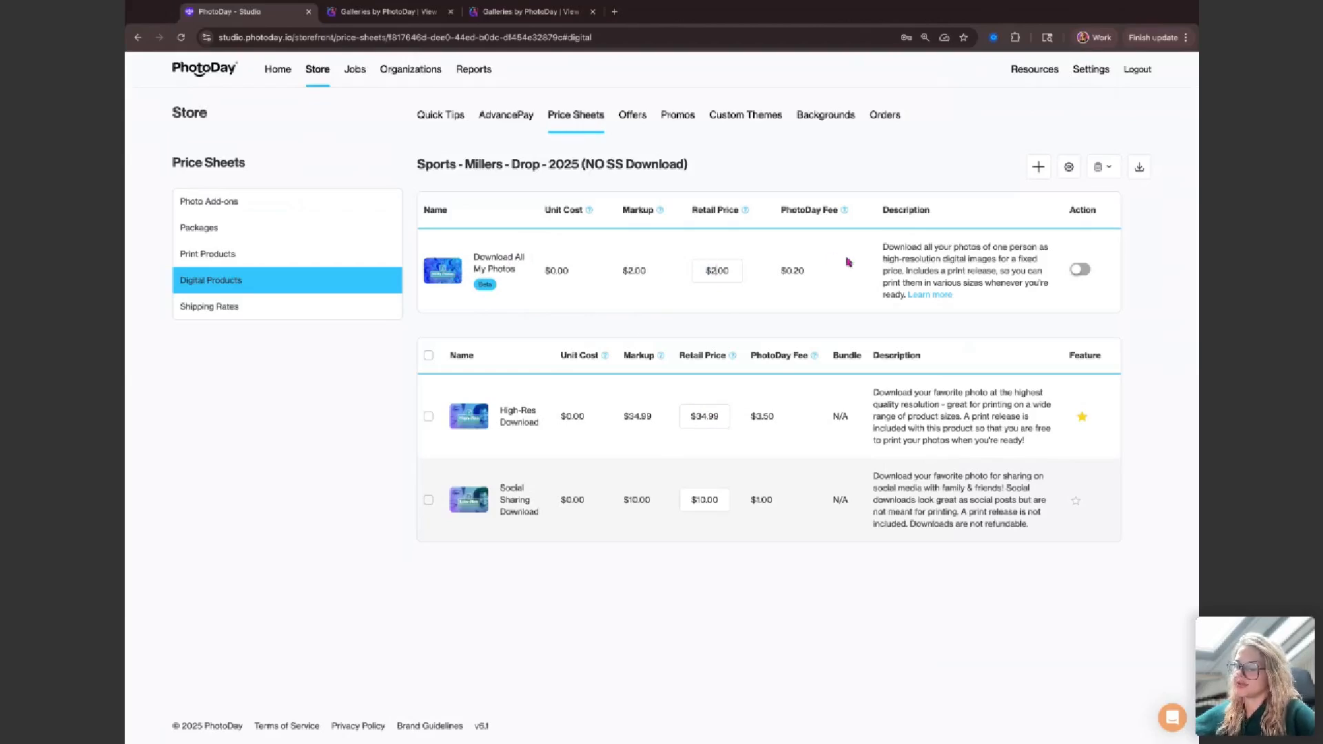
Set the retail price of Download All My Photos to $120.00 and enable the product on the price sheet.
text(1200)
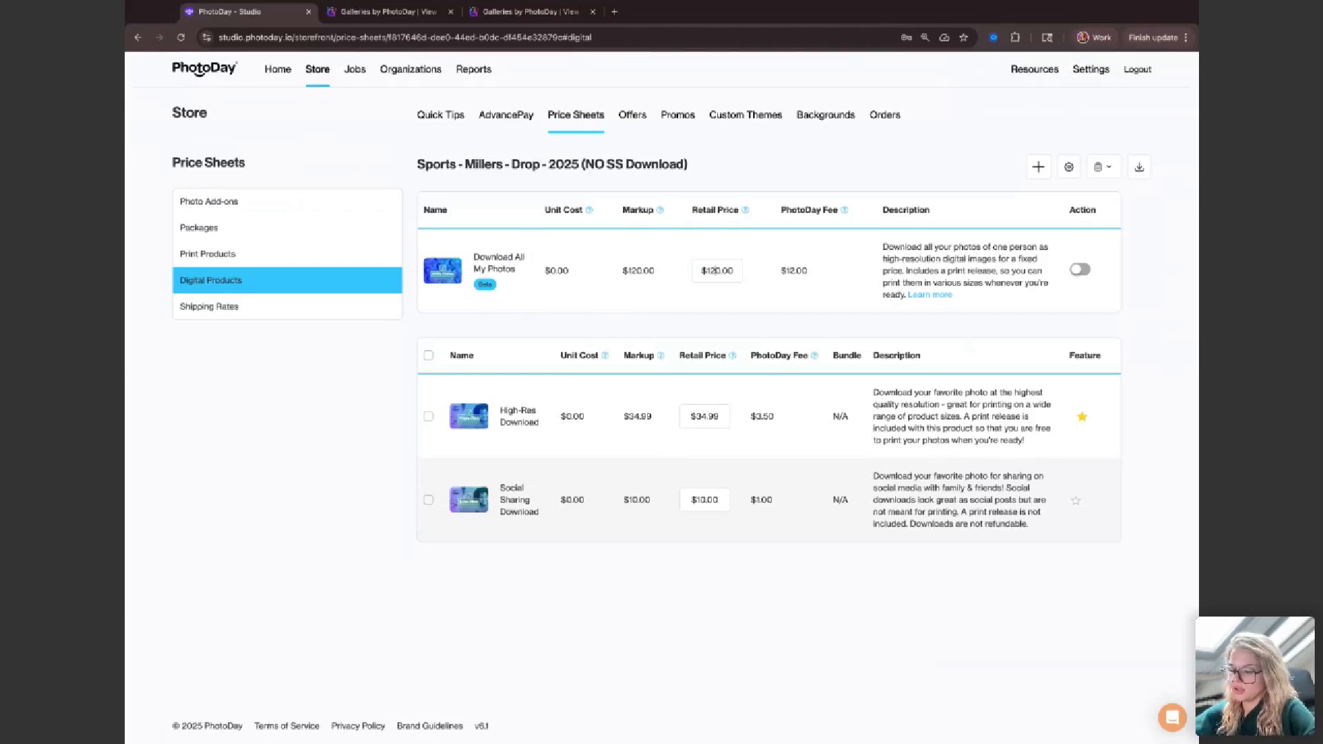
key(BackSpace)
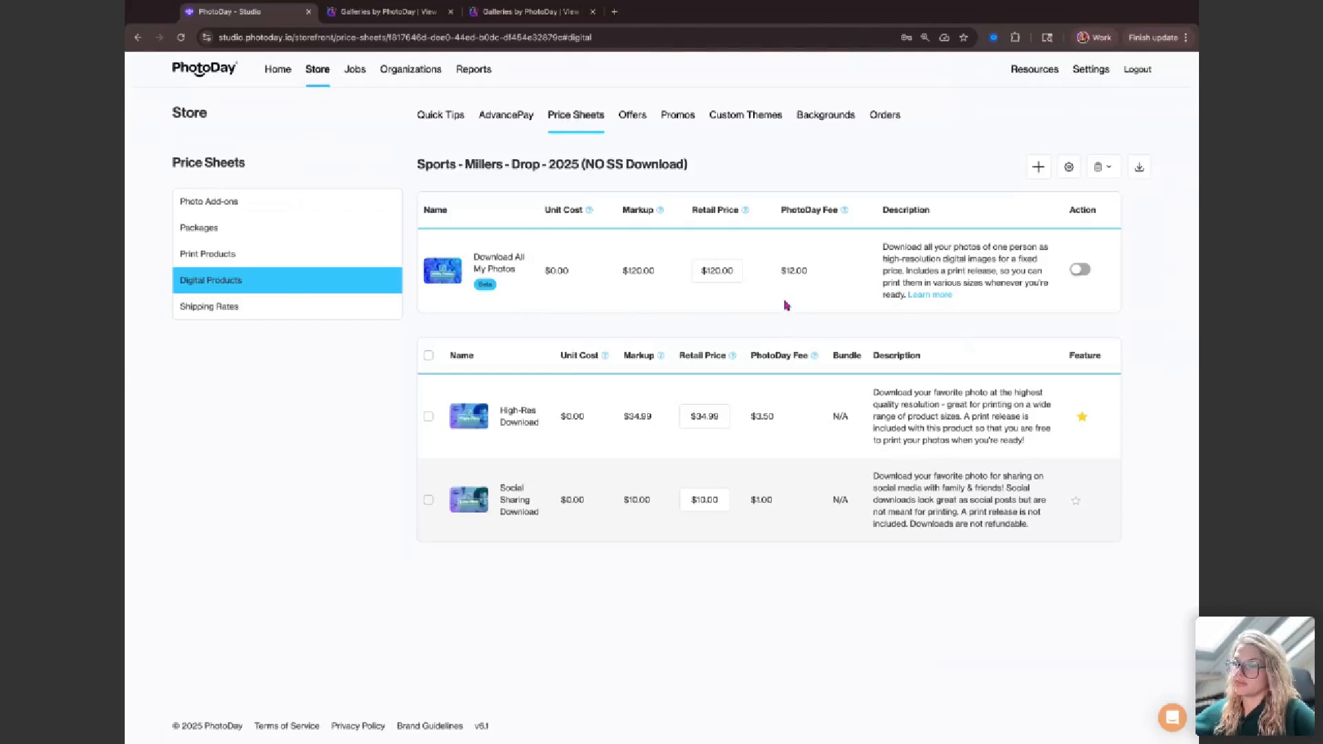
click(1079, 269)
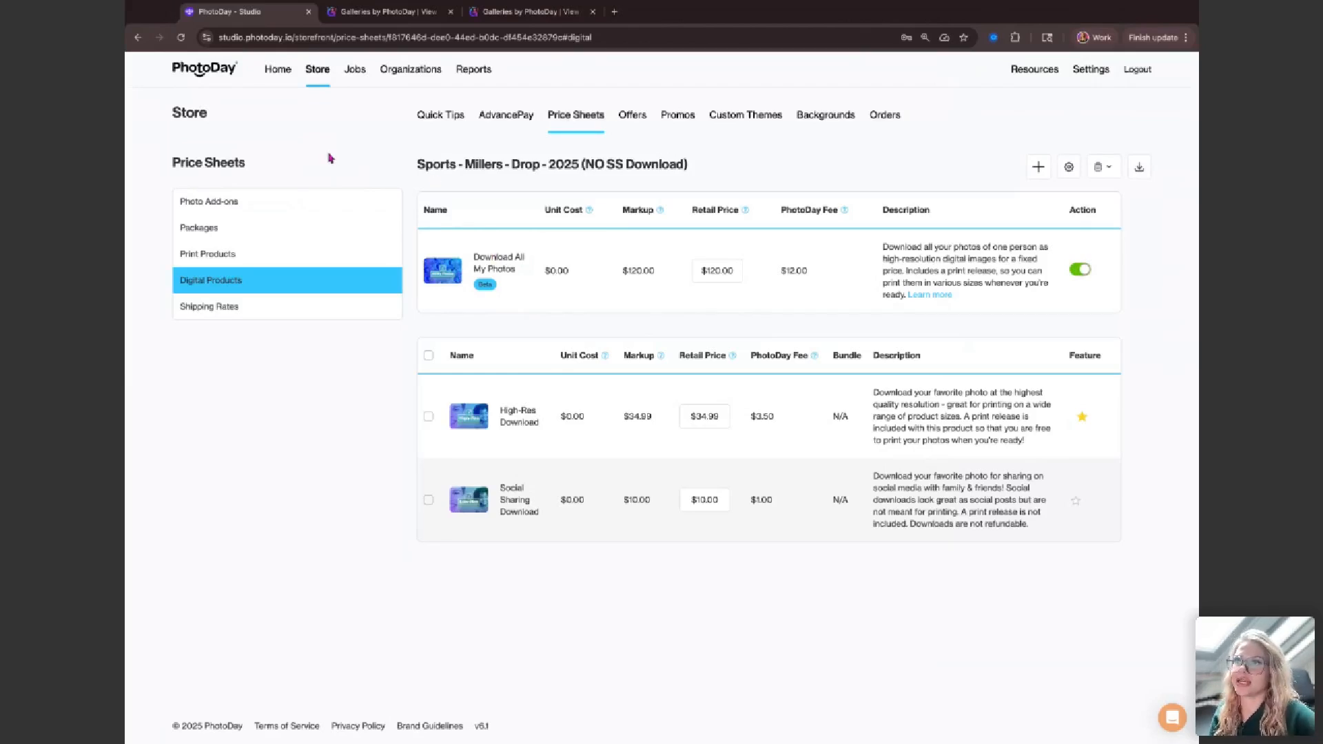
Switch to the Baseball 2025 customer gallery and run a FaceFind search using a photo of the young baseball player.
click(528, 12)
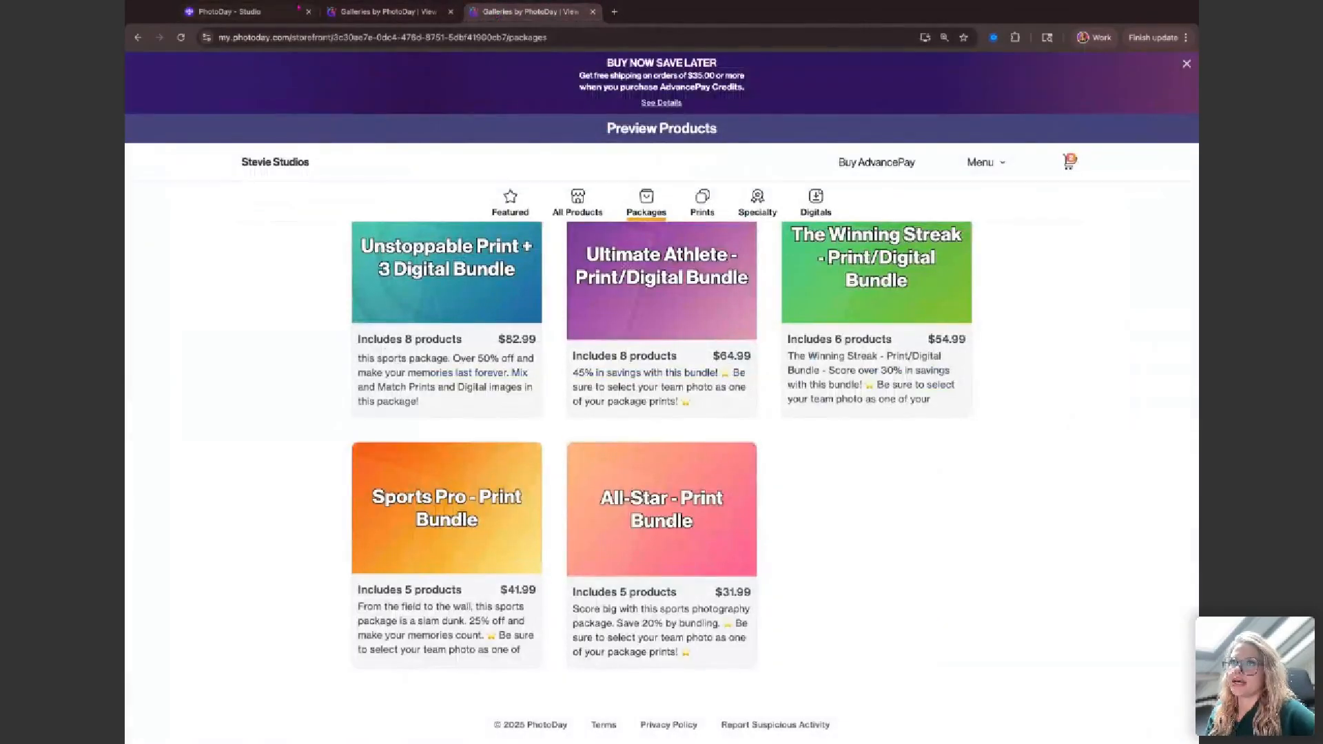
click(360, 13)
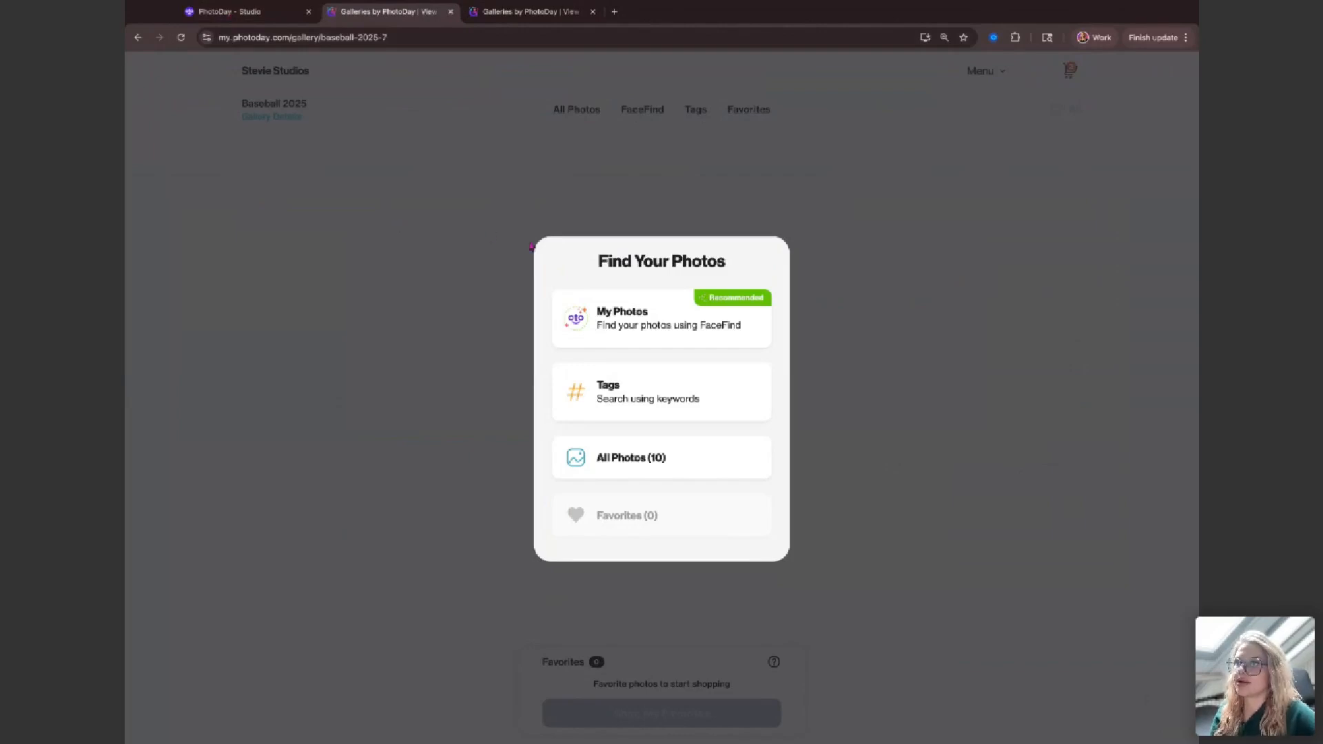
click(633, 332)
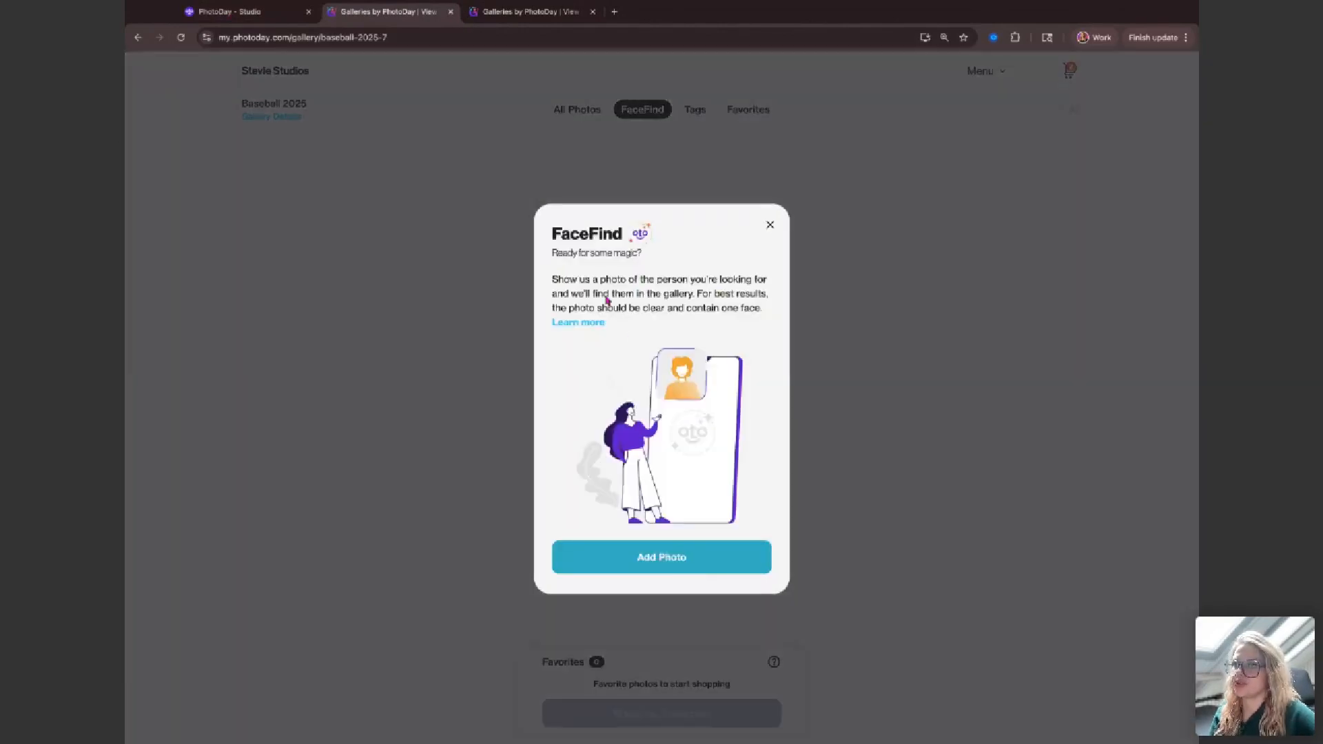
click(636, 556)
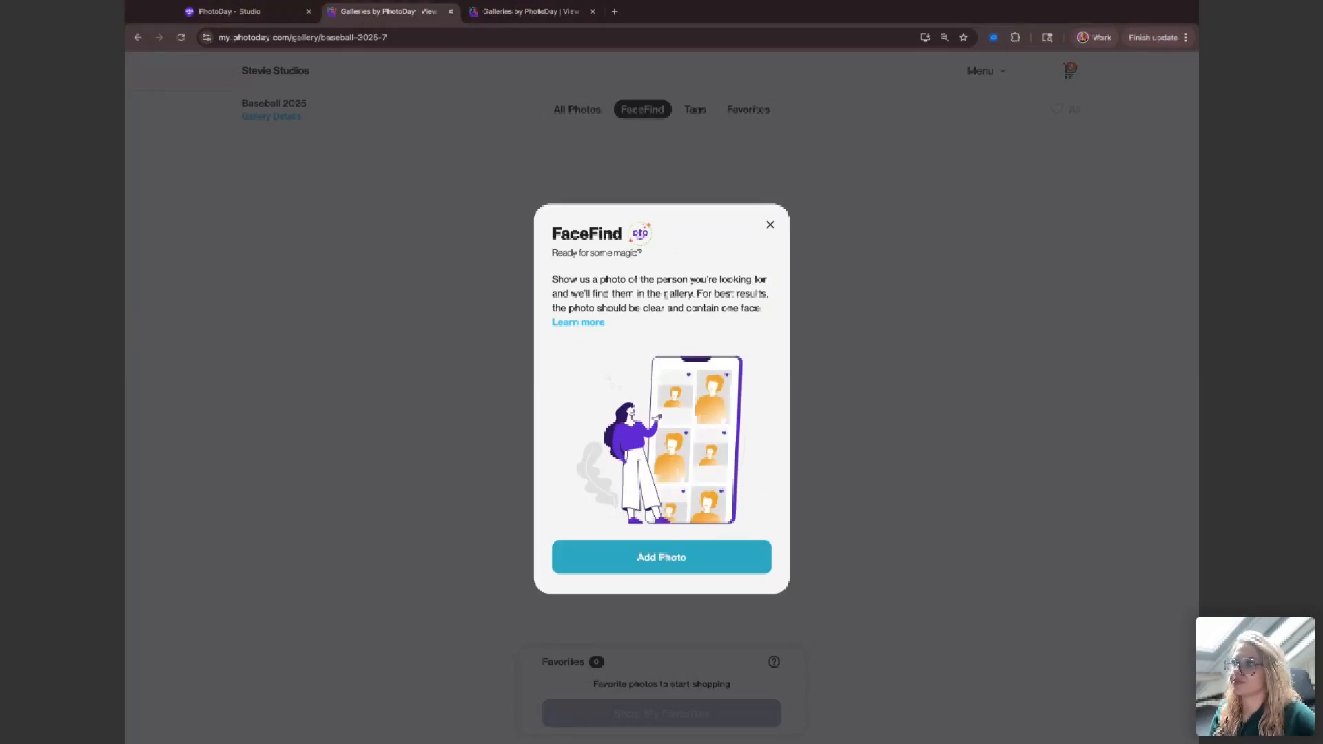
key(Return)
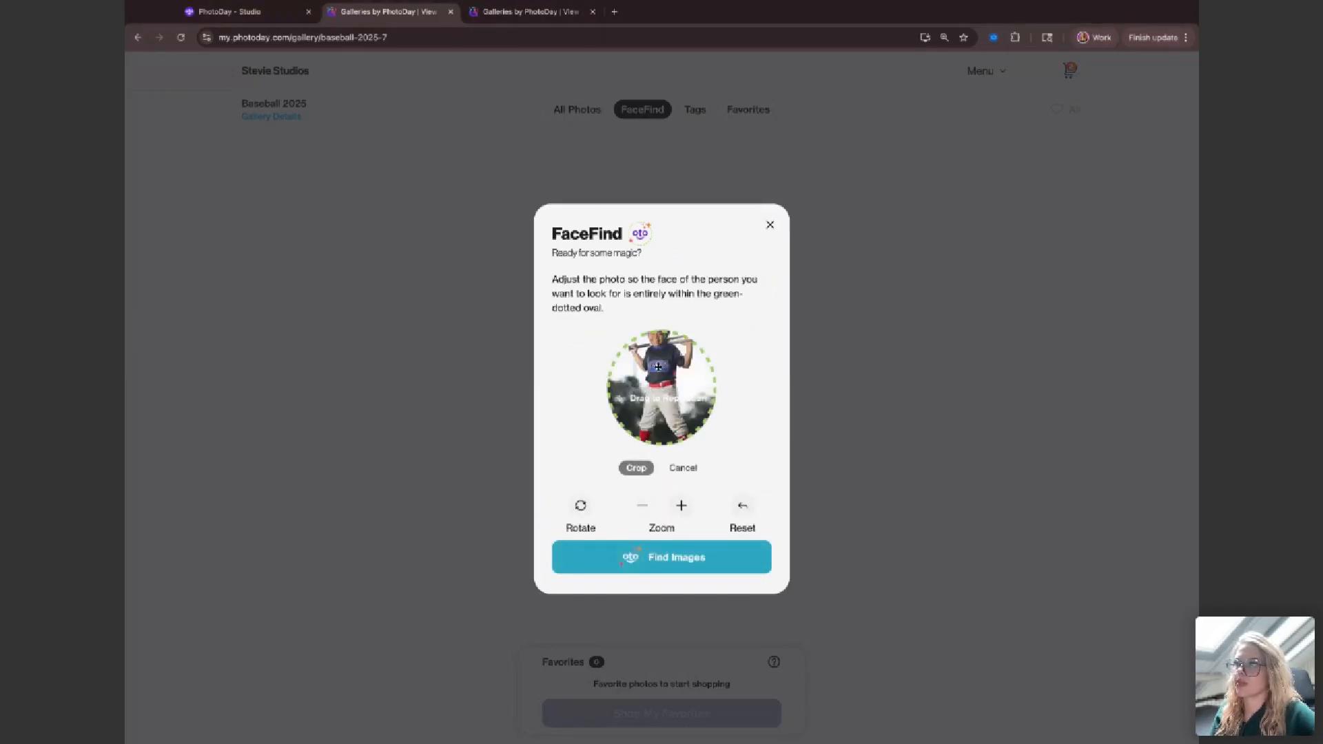
click(671, 569)
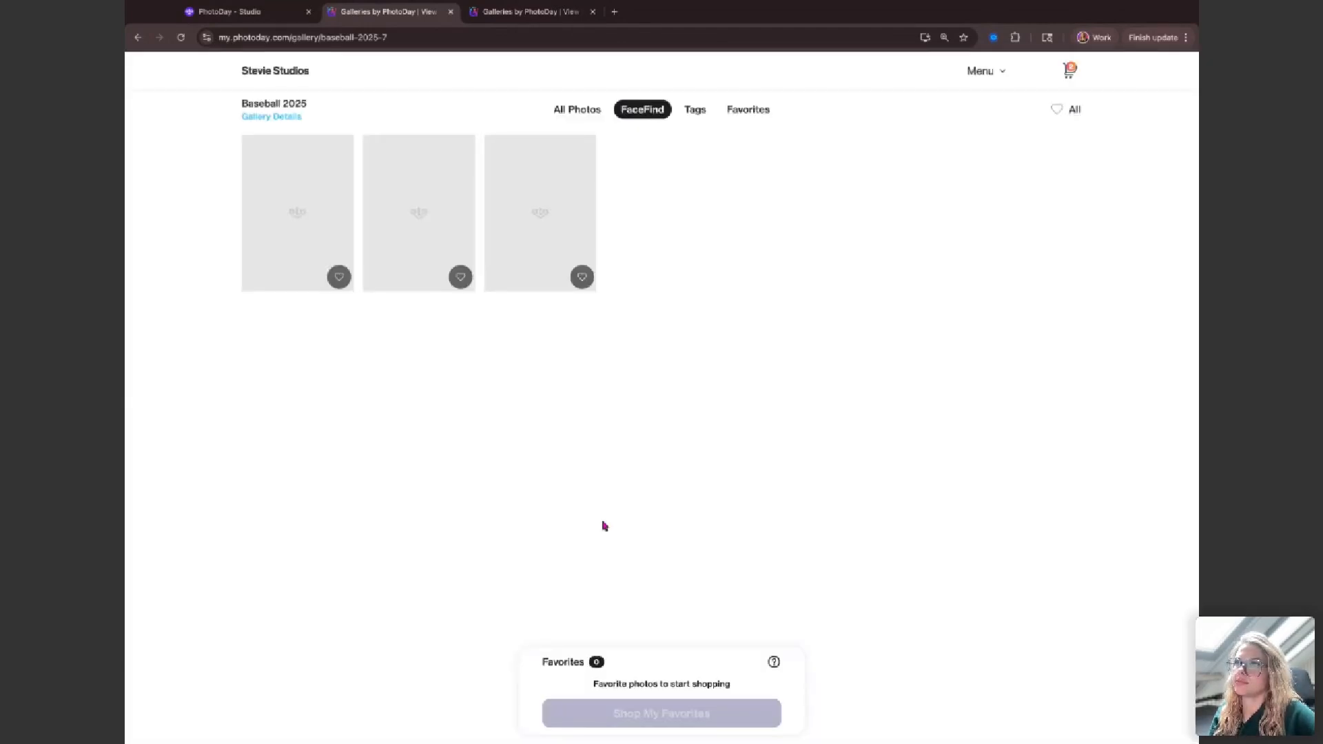
Check Studio's job list against the open customer gallery to identify which job it belongs to.
click(221, 11)
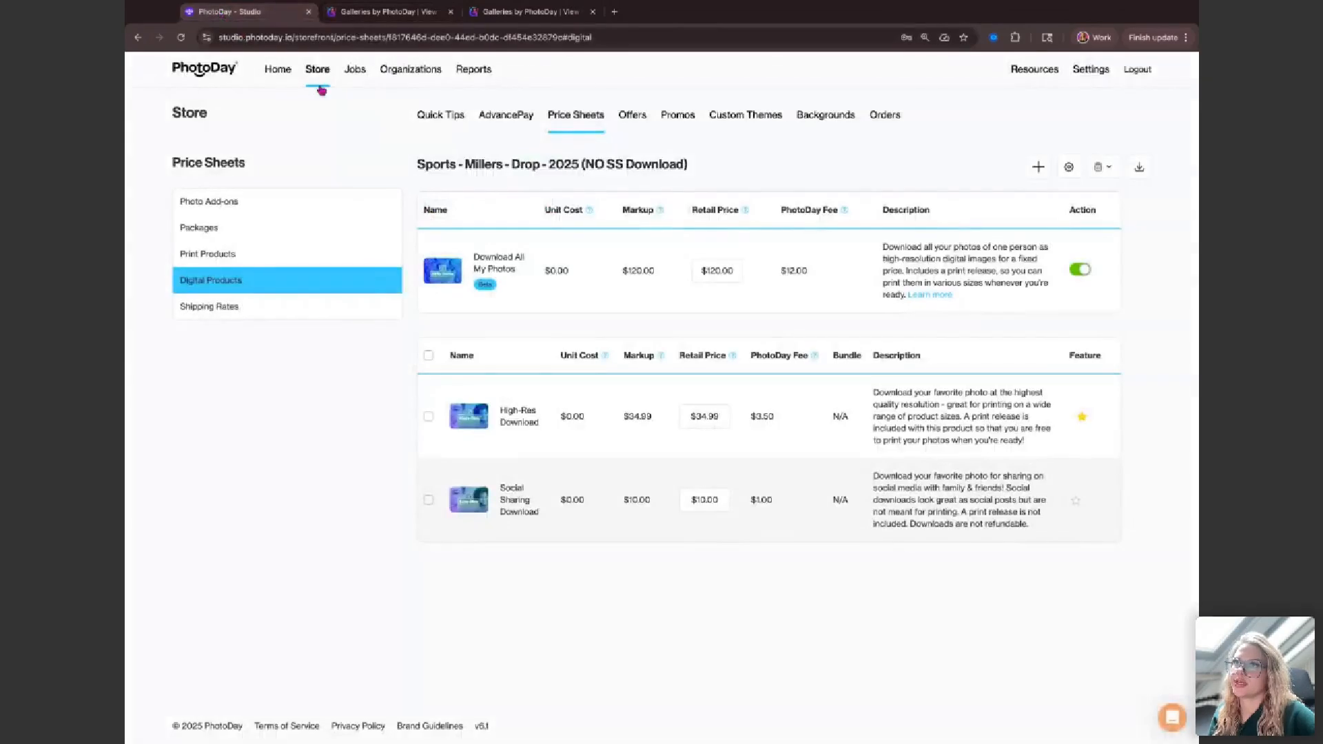
click(352, 69)
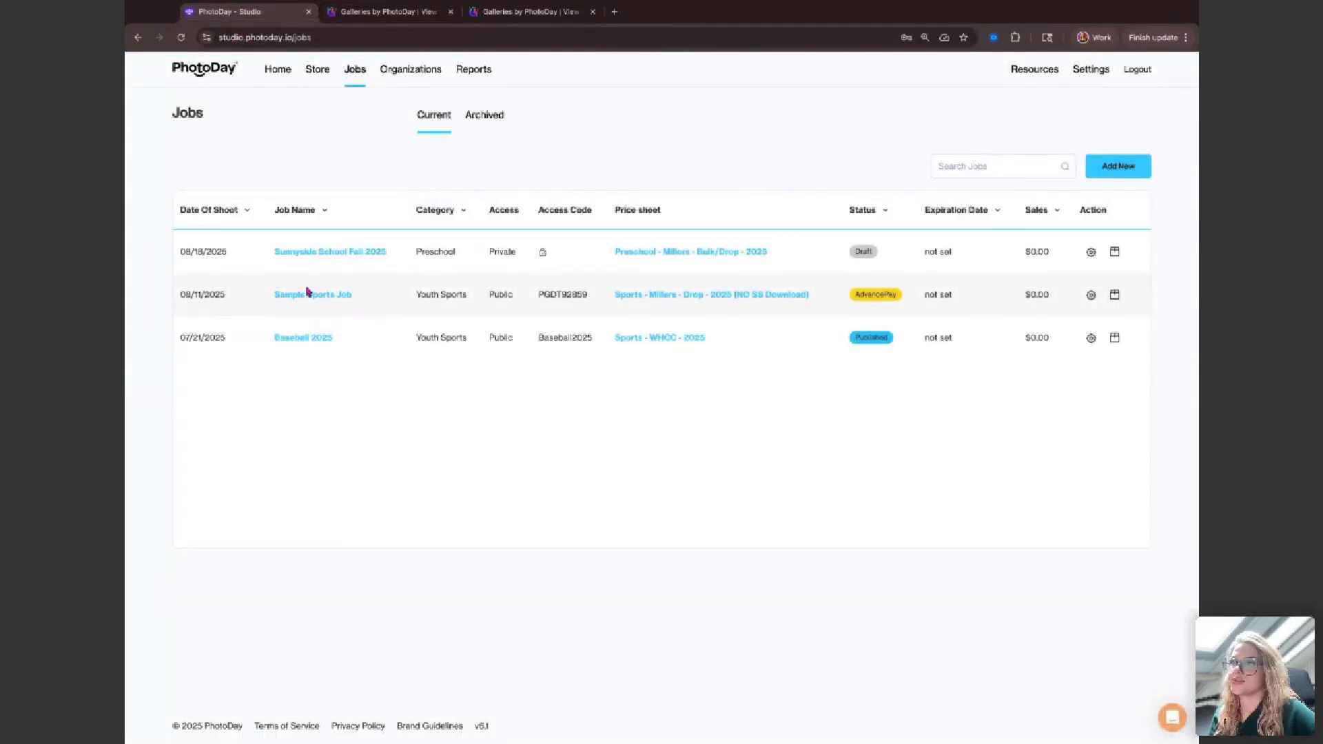
click(310, 297)
click(308, 300)
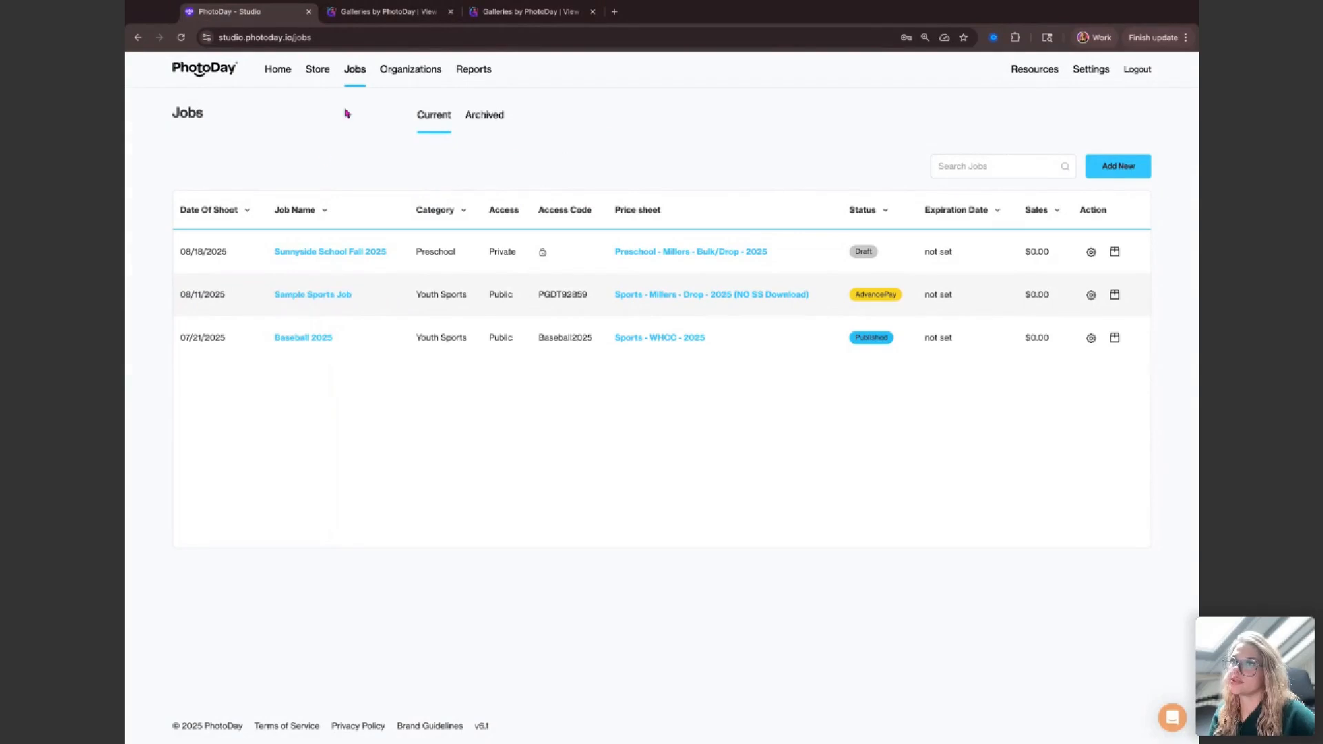
click(338, 18)
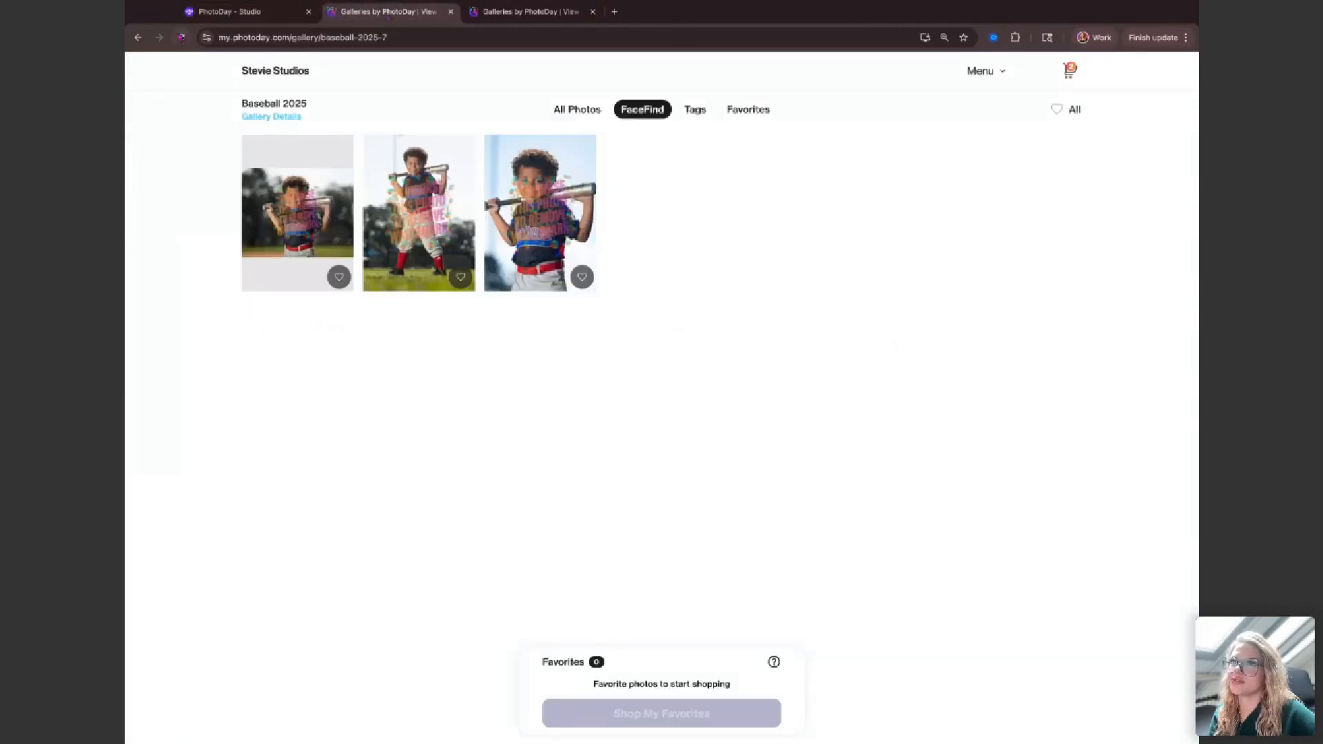
click(200, 12)
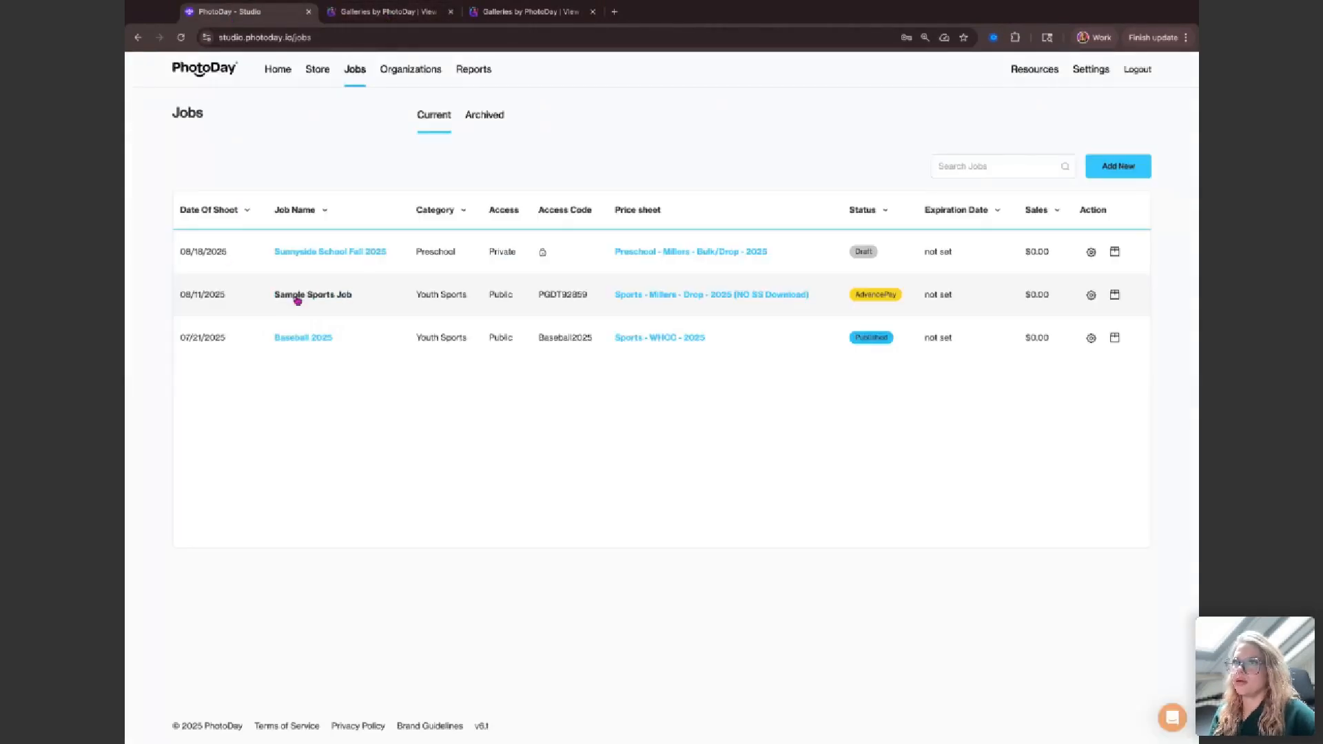
Open the Baseball 2025 job's store settings and check which price sheet it uses.
click(303, 338)
click(723, 117)
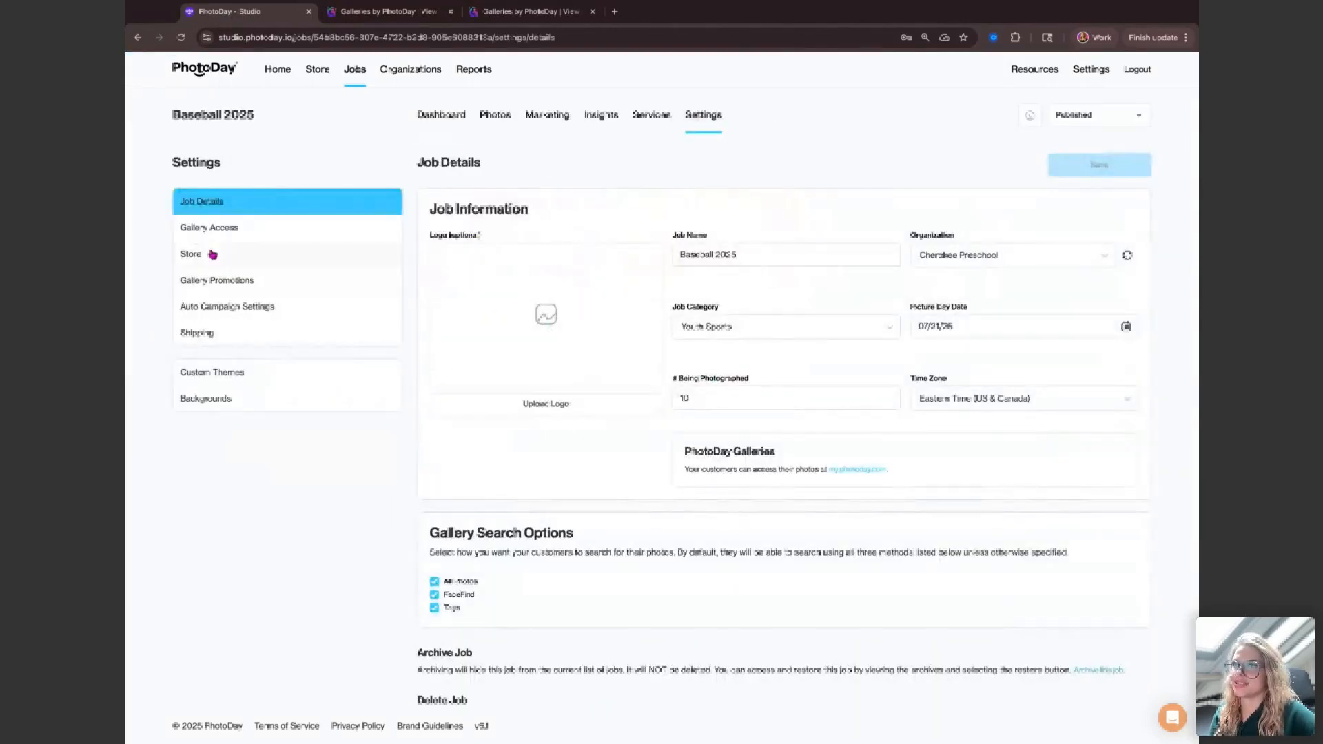
click(213, 255)
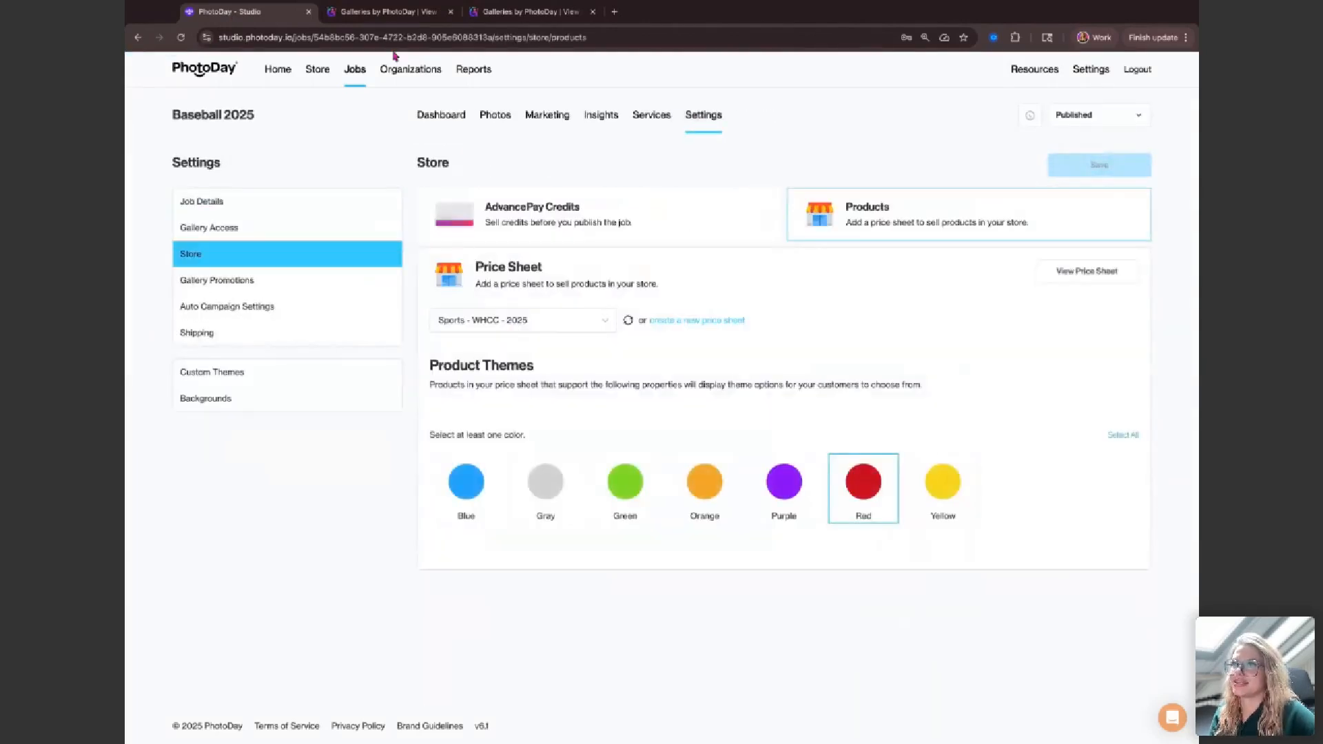
Check the digital products on the Sports - Millers - Drop - 2025 (NO SS Download) price sheet.
click(317, 72)
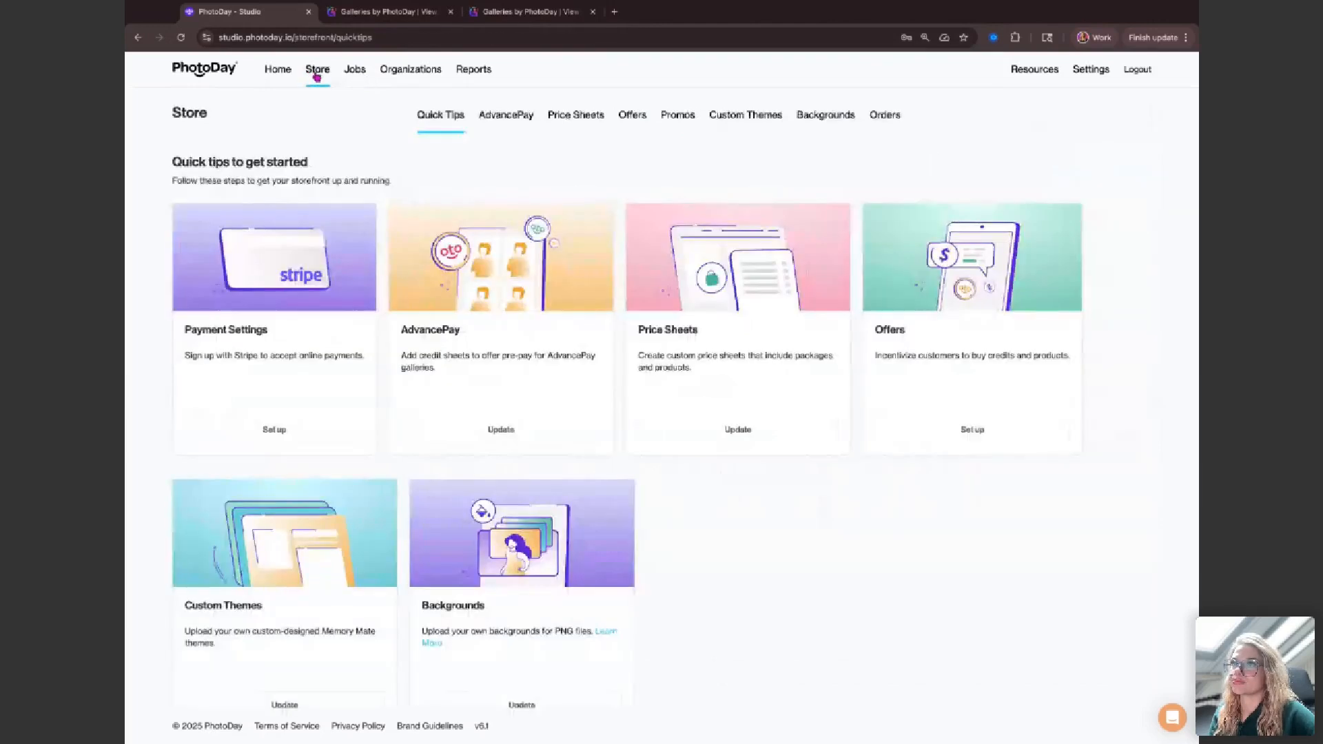
click(551, 117)
click(351, 336)
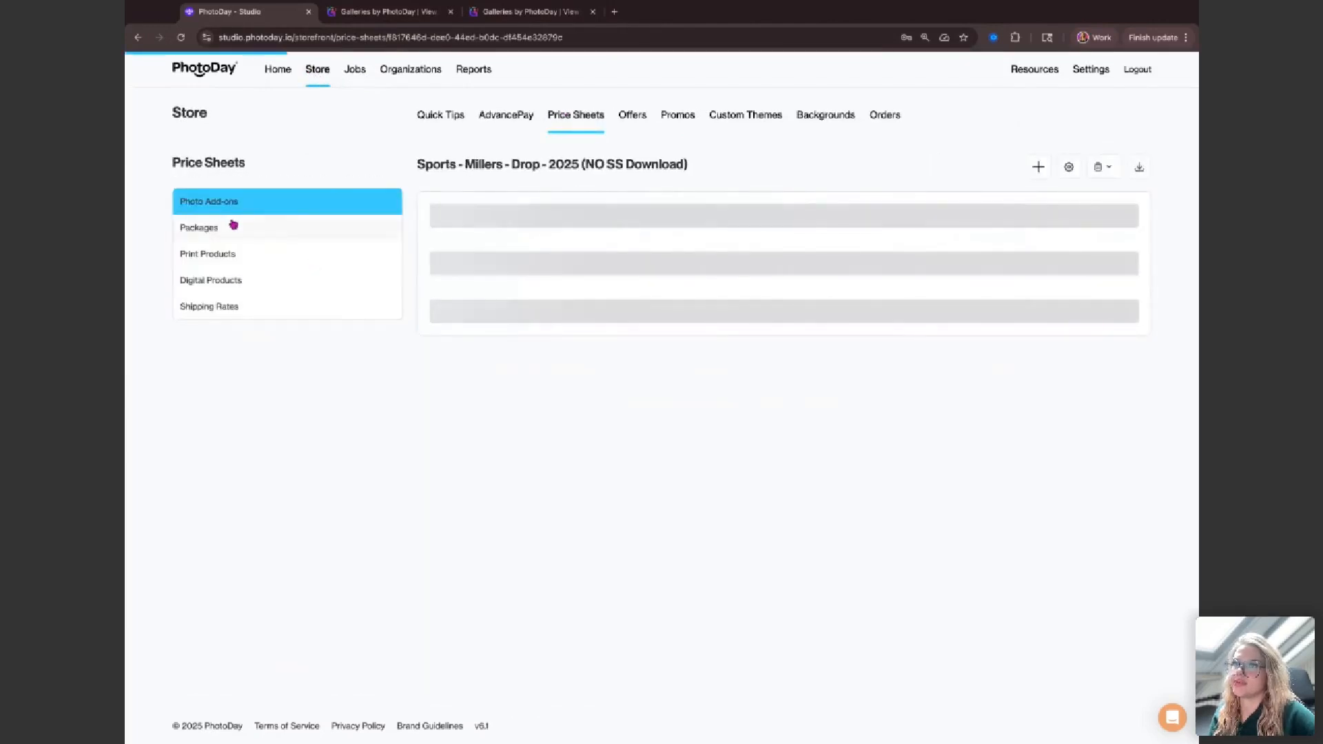
click(234, 226)
click(228, 279)
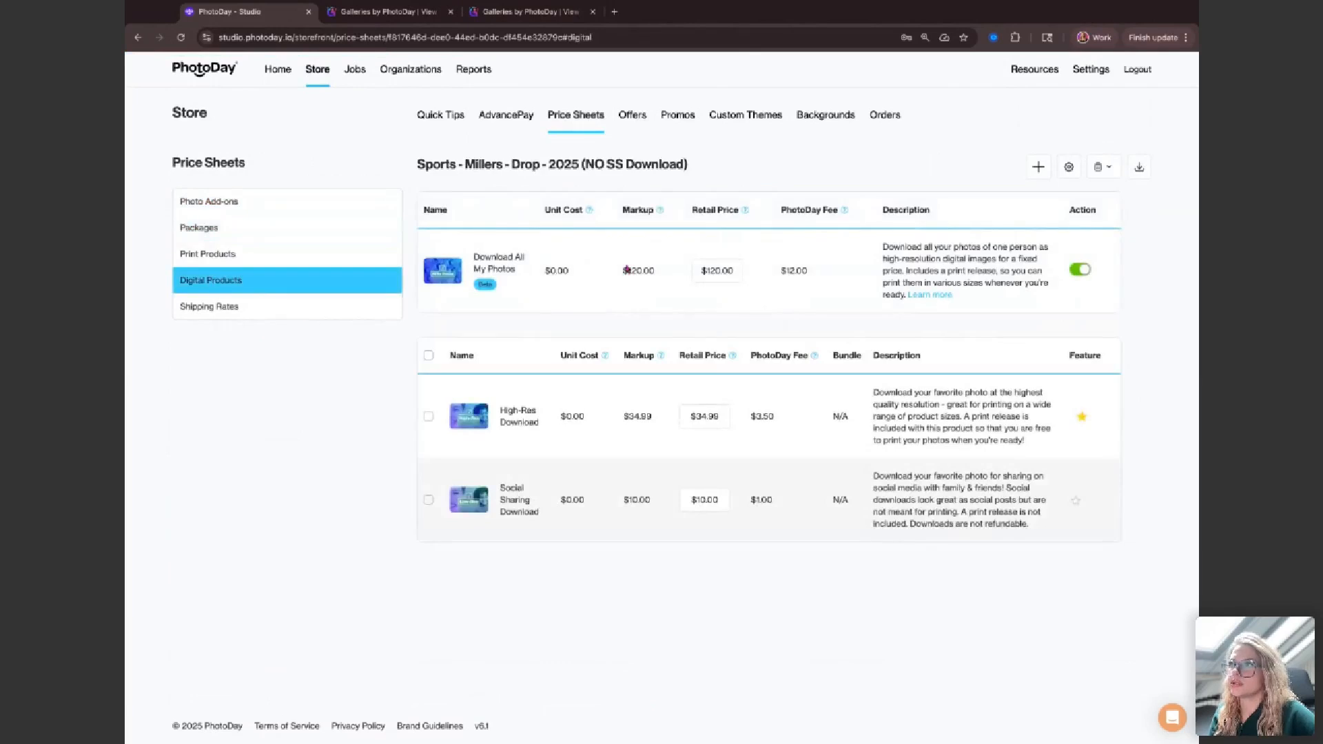
Assign the Sports - Millers - Drop - 2025 (NO SS Download) price sheet to the Baseball 2025 job, choose the Miscellaneous activity theme, and save.
click(361, 72)
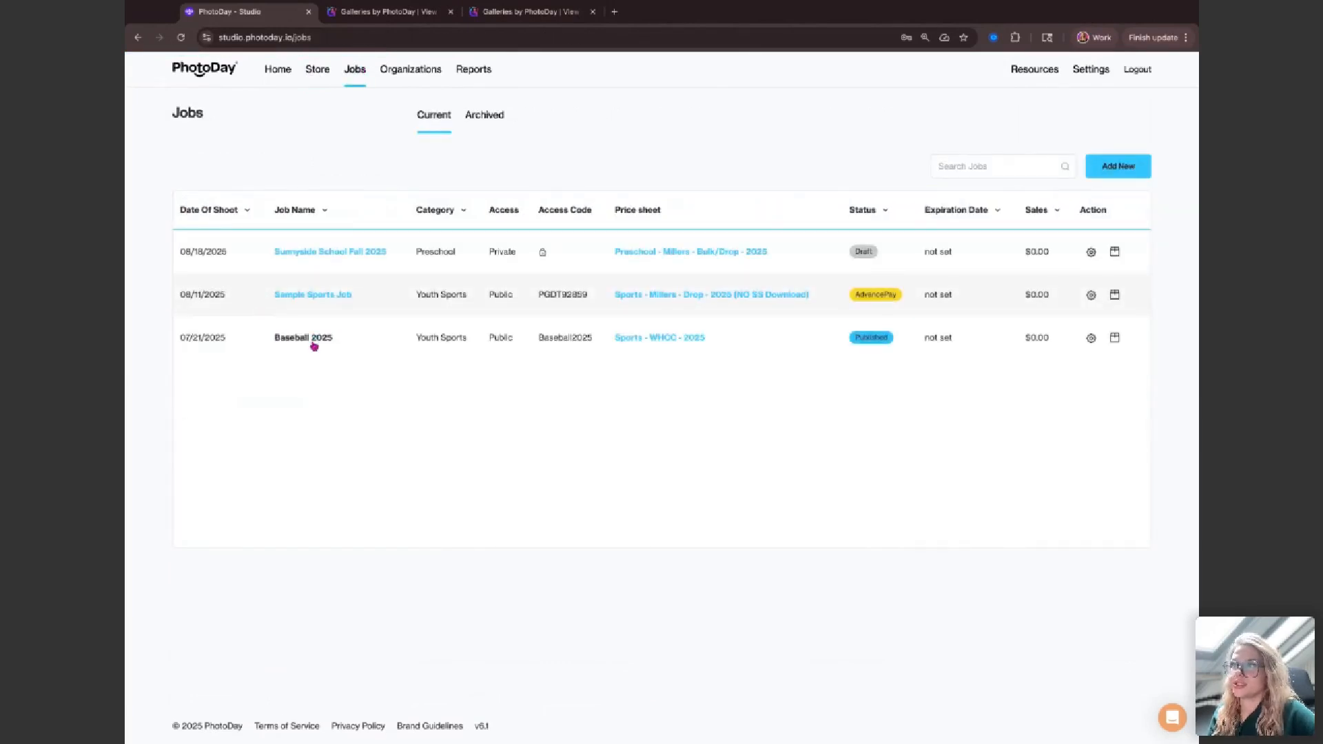
click(314, 346)
click(702, 115)
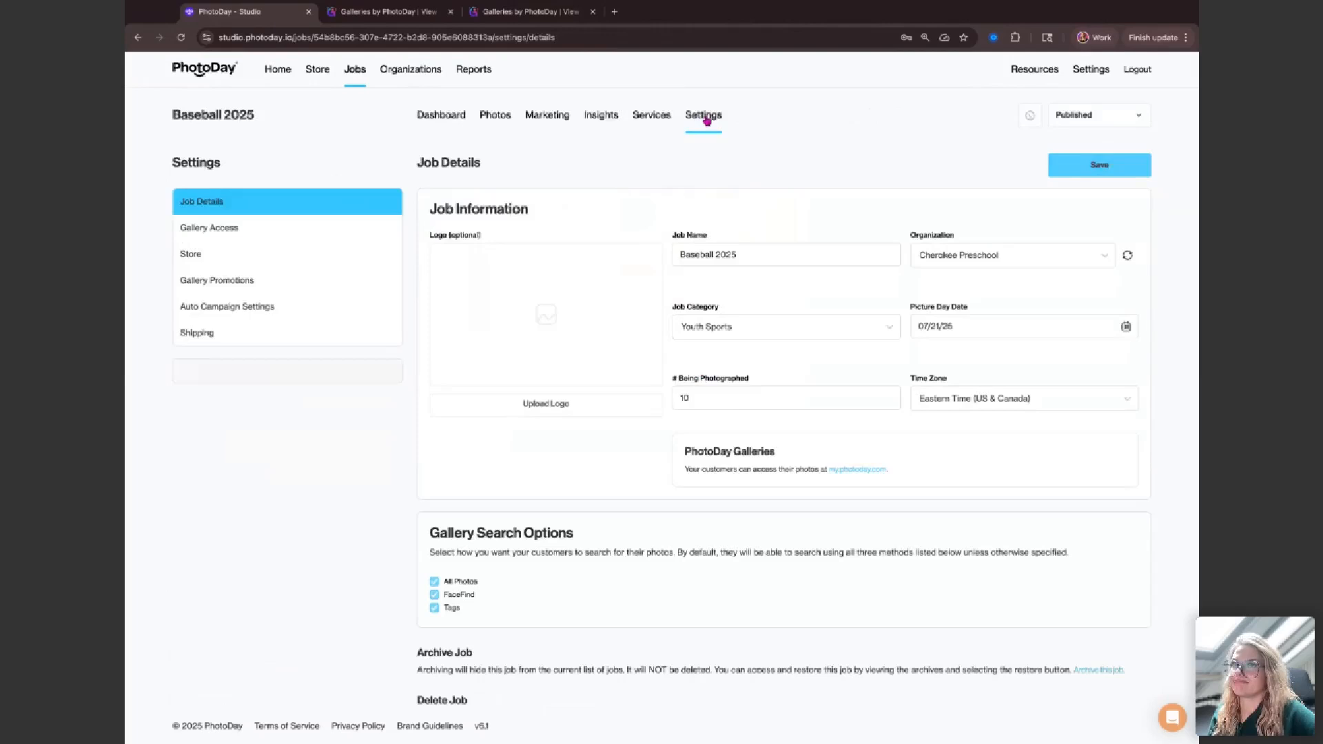
click(204, 259)
click(533, 323)
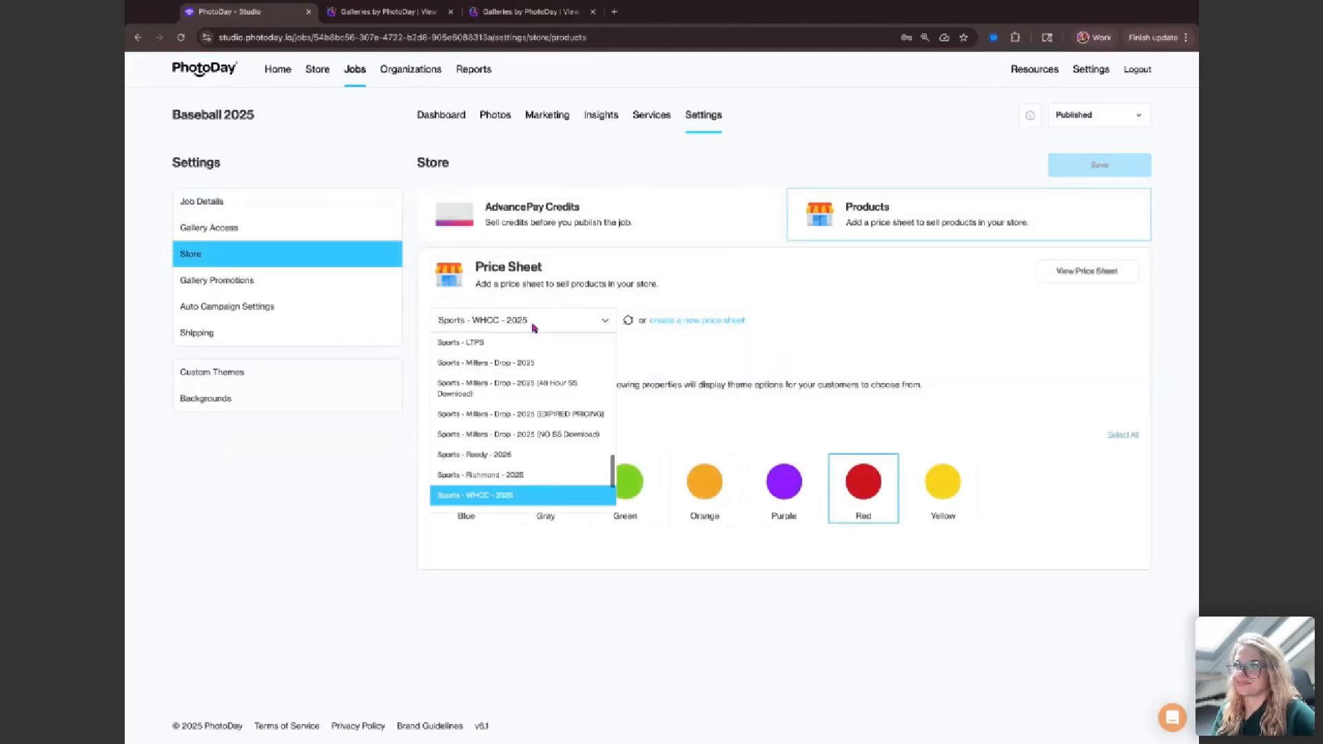
click(525, 435)
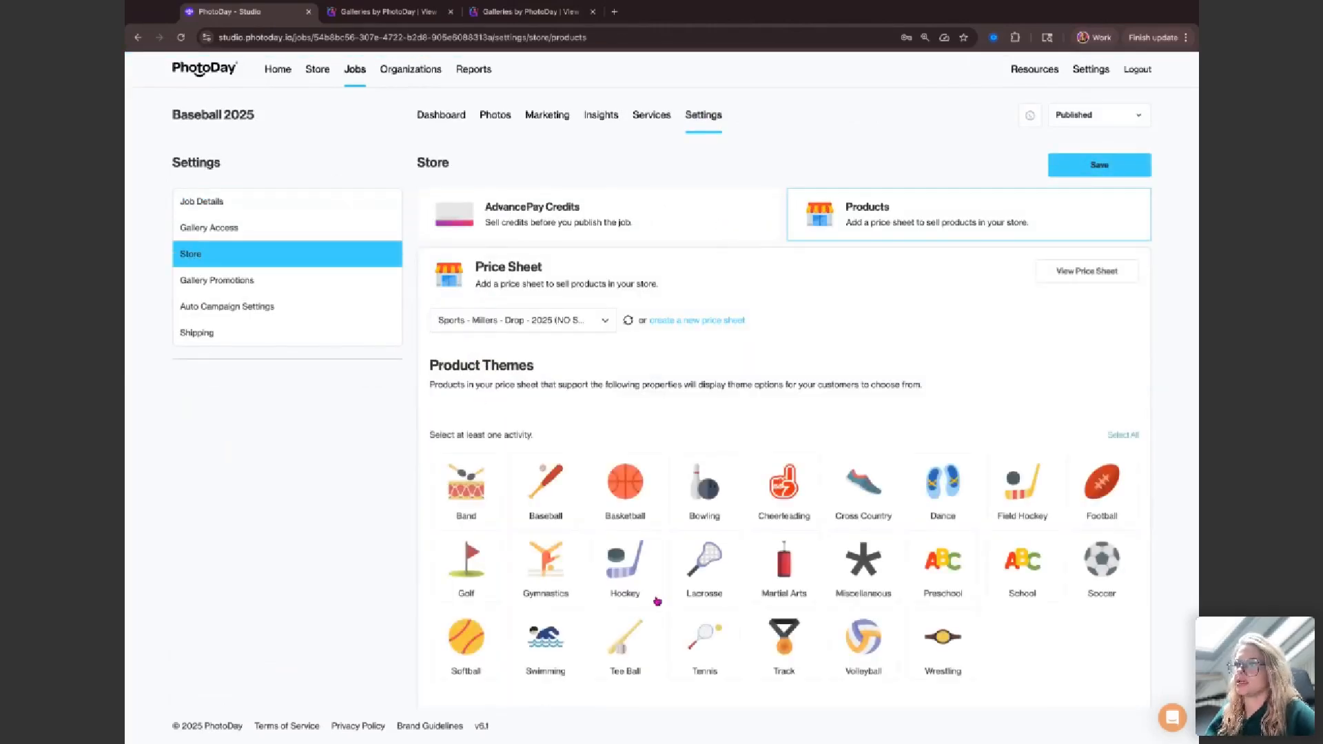
scroll(657, 601, down, 2)
click(864, 482)
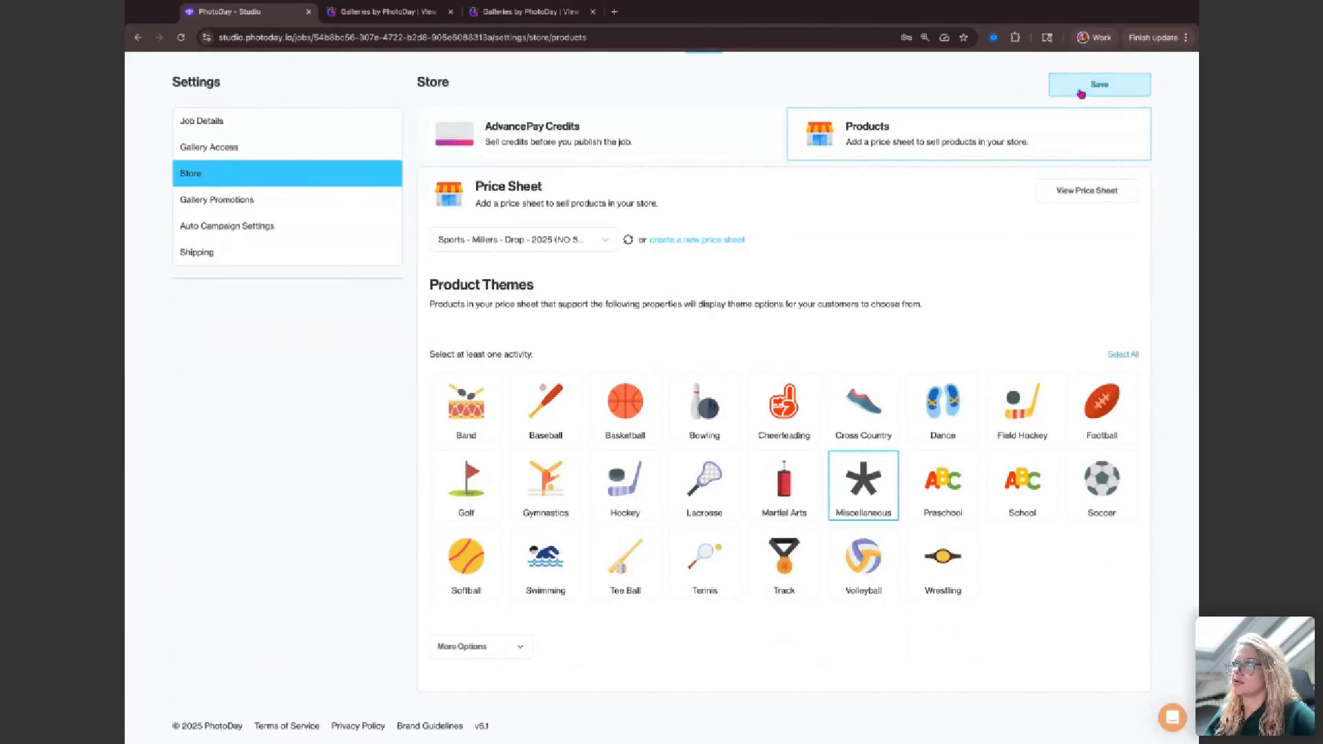
click(1081, 93)
Close the AdvancePay product preview and rerun the saved FaceFind search for the young player in the Baseball 2025 customer gallery.
click(508, 14)
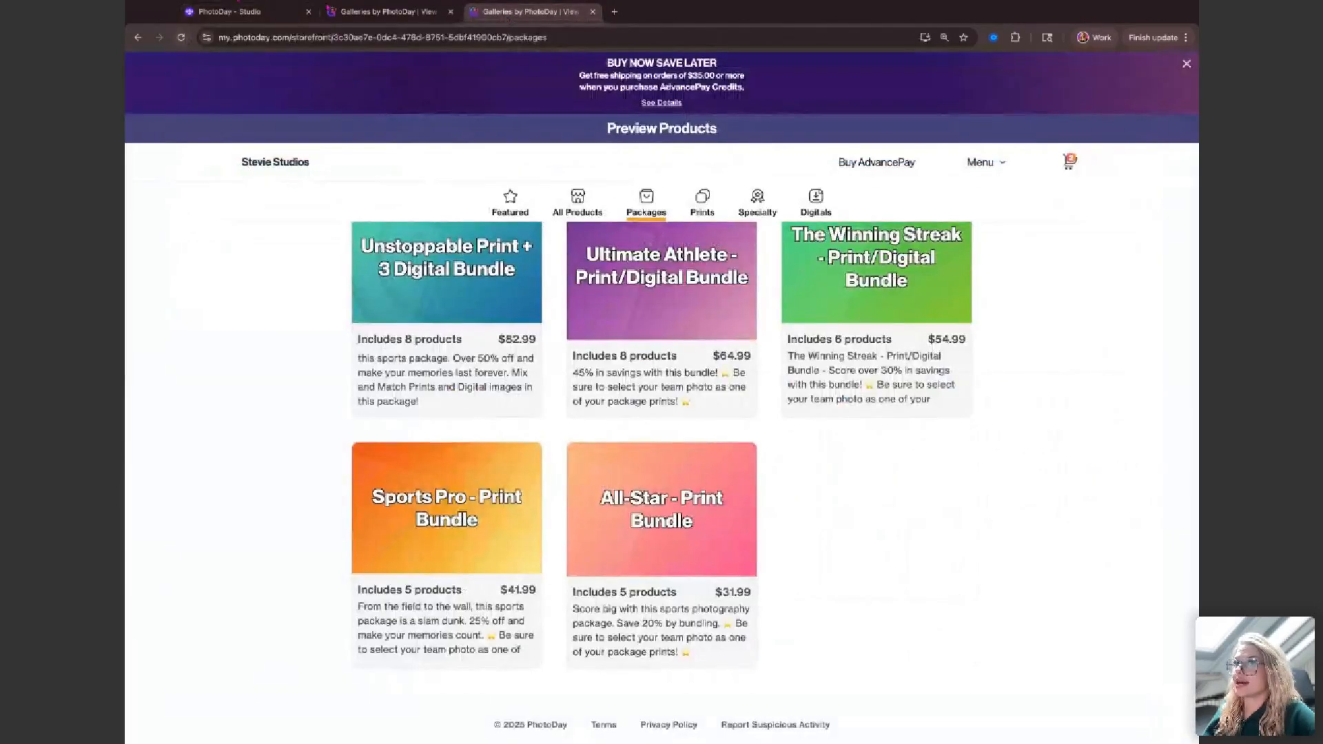
click(592, 12)
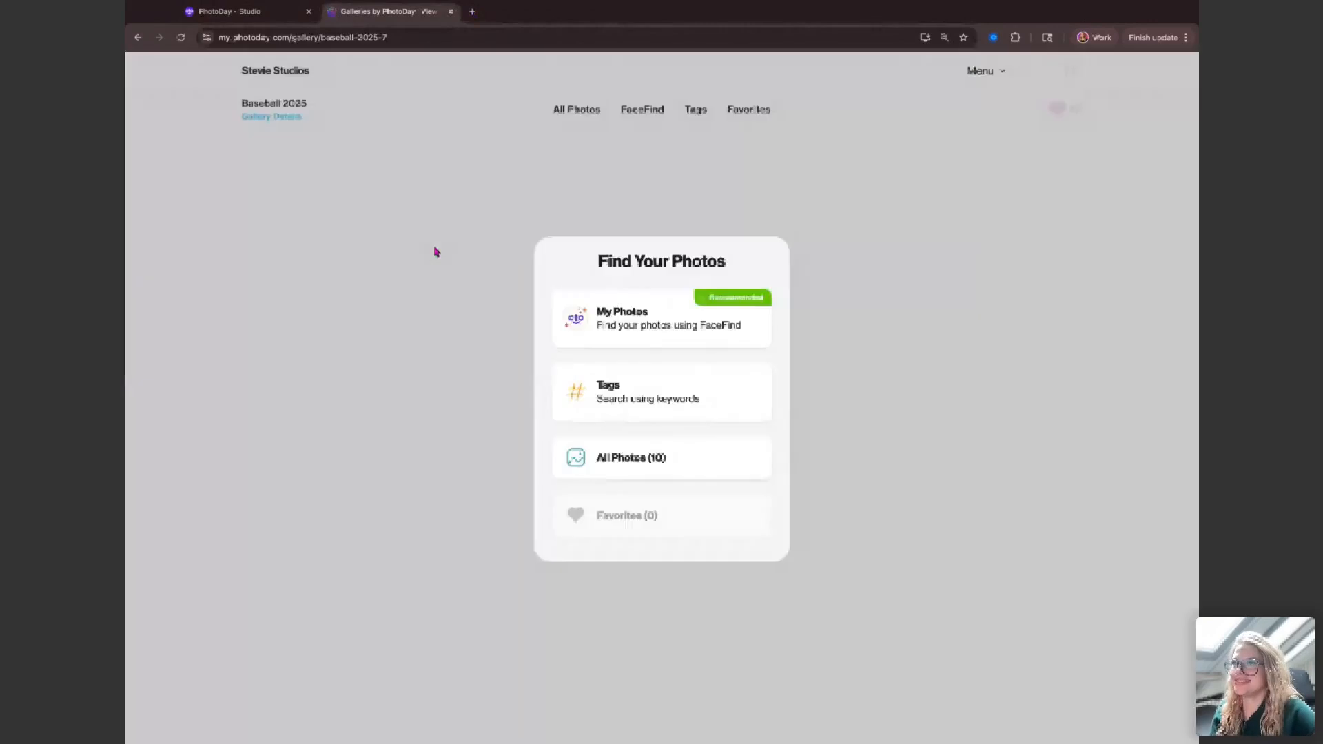
click(614, 322)
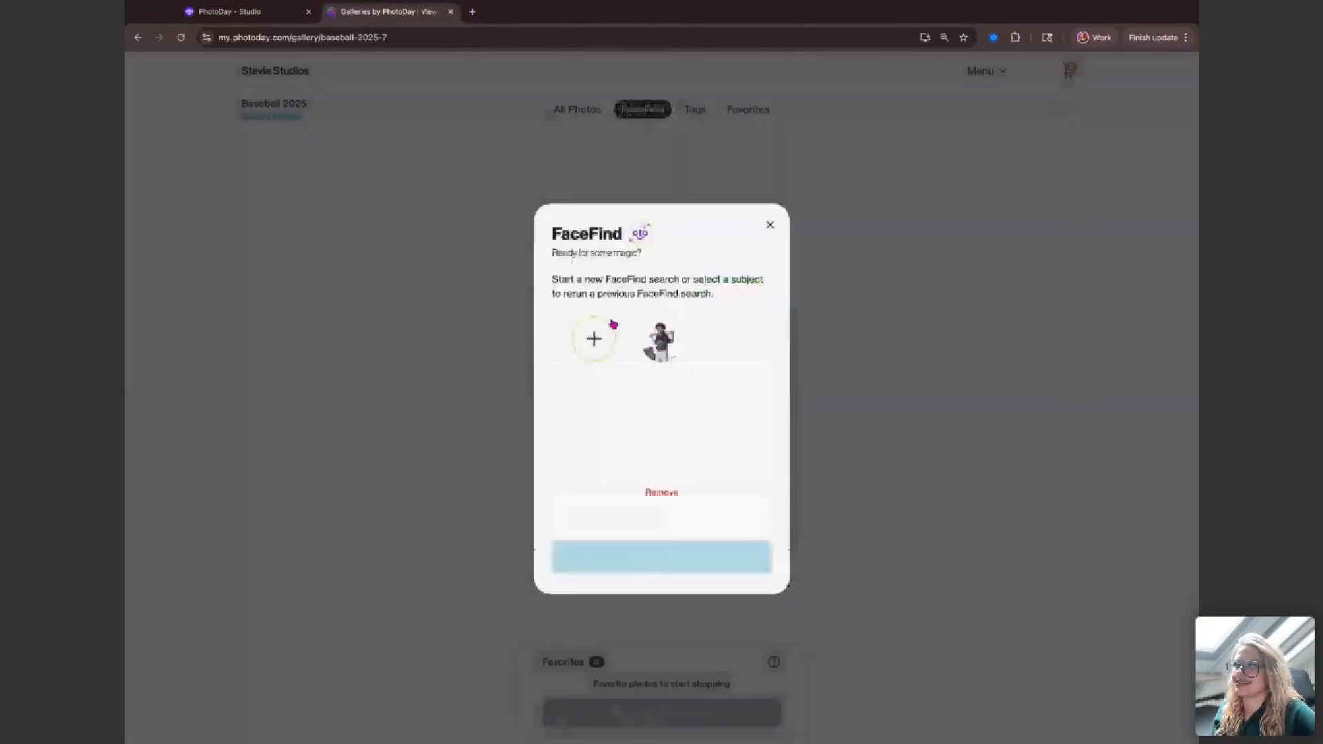
click(665, 560)
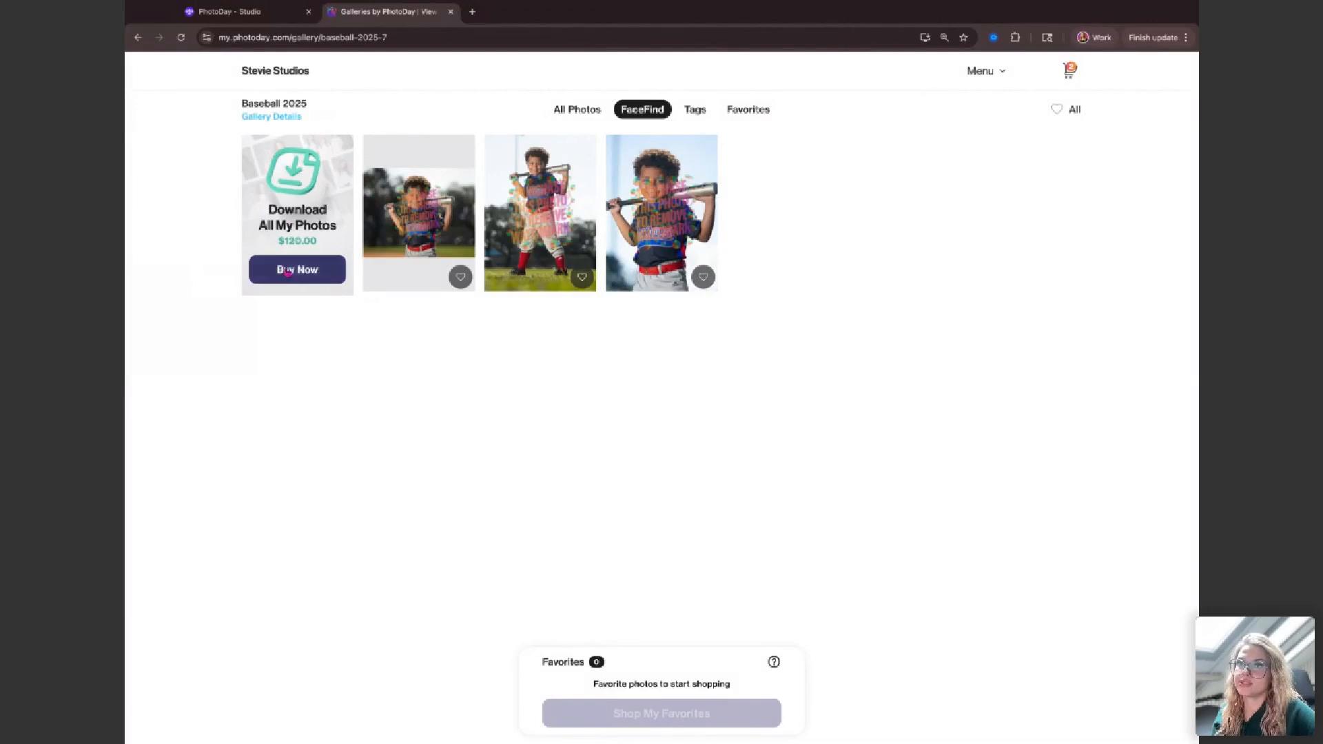
Try to buy Download All My Photos without favorites, and favorite two portrait photos of the young player.
click(288, 271)
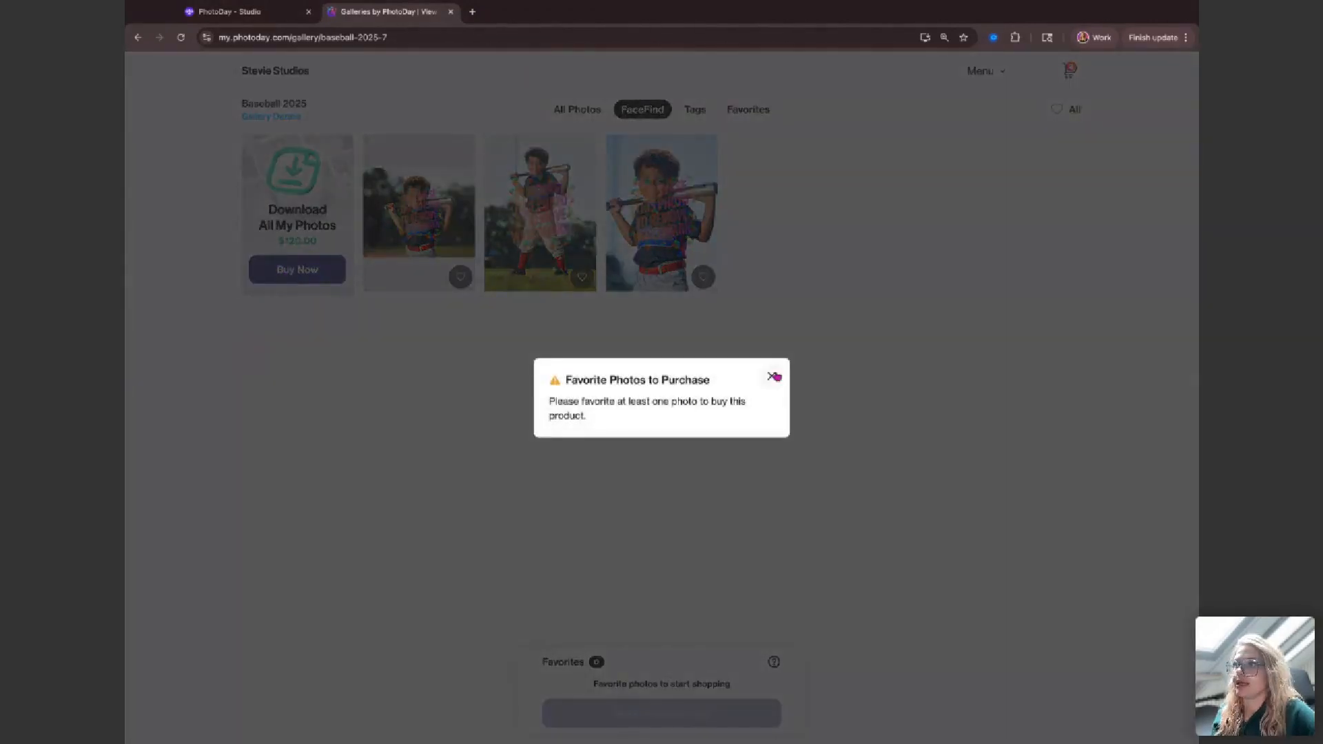
click(775, 377)
click(703, 277)
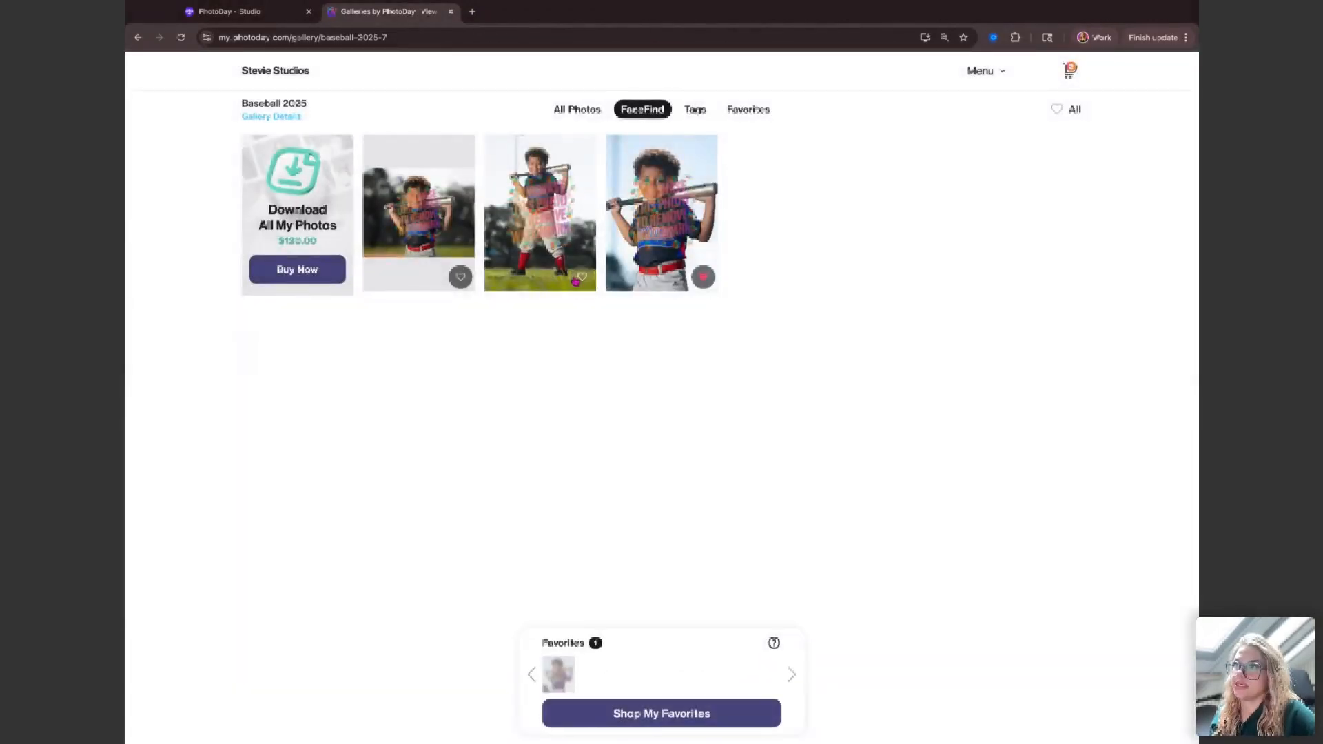
click(577, 280)
Try to add Download All My Photos to the cart using the second face photo of the player.
click(306, 275)
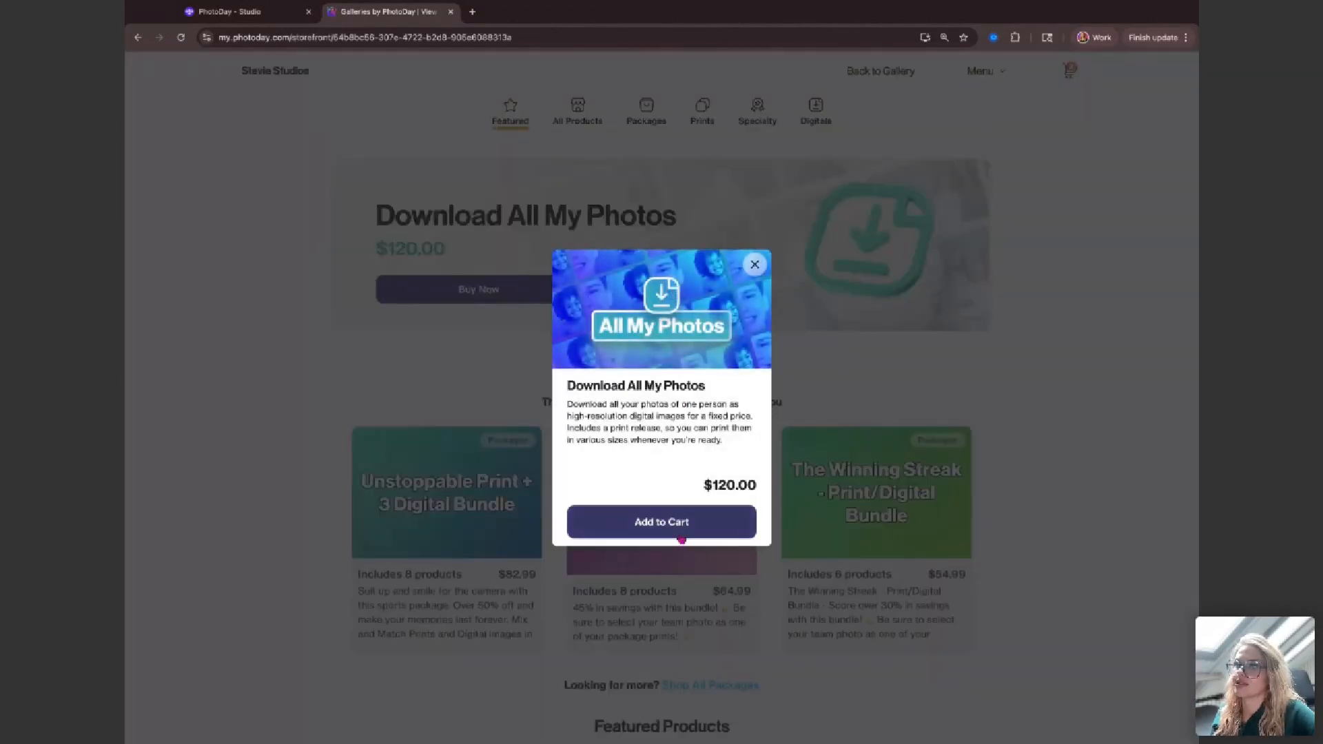
click(682, 537)
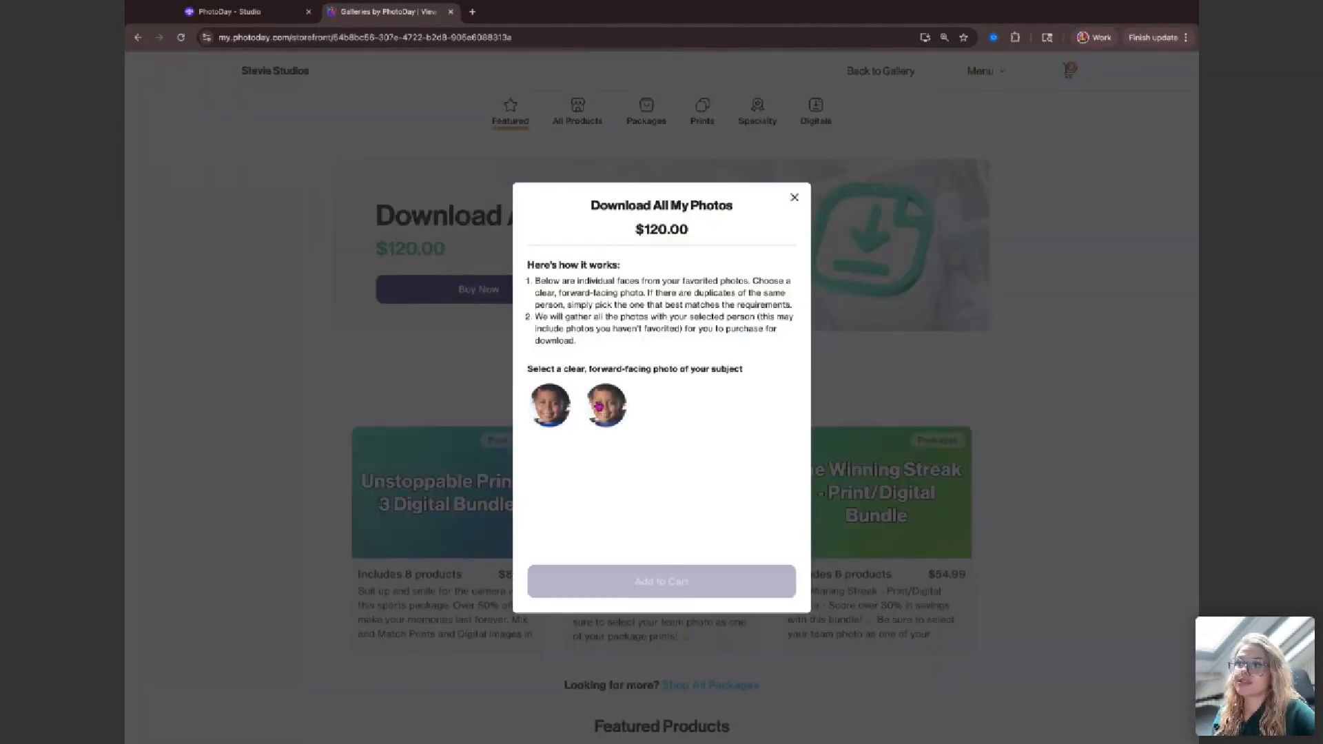
click(606, 410)
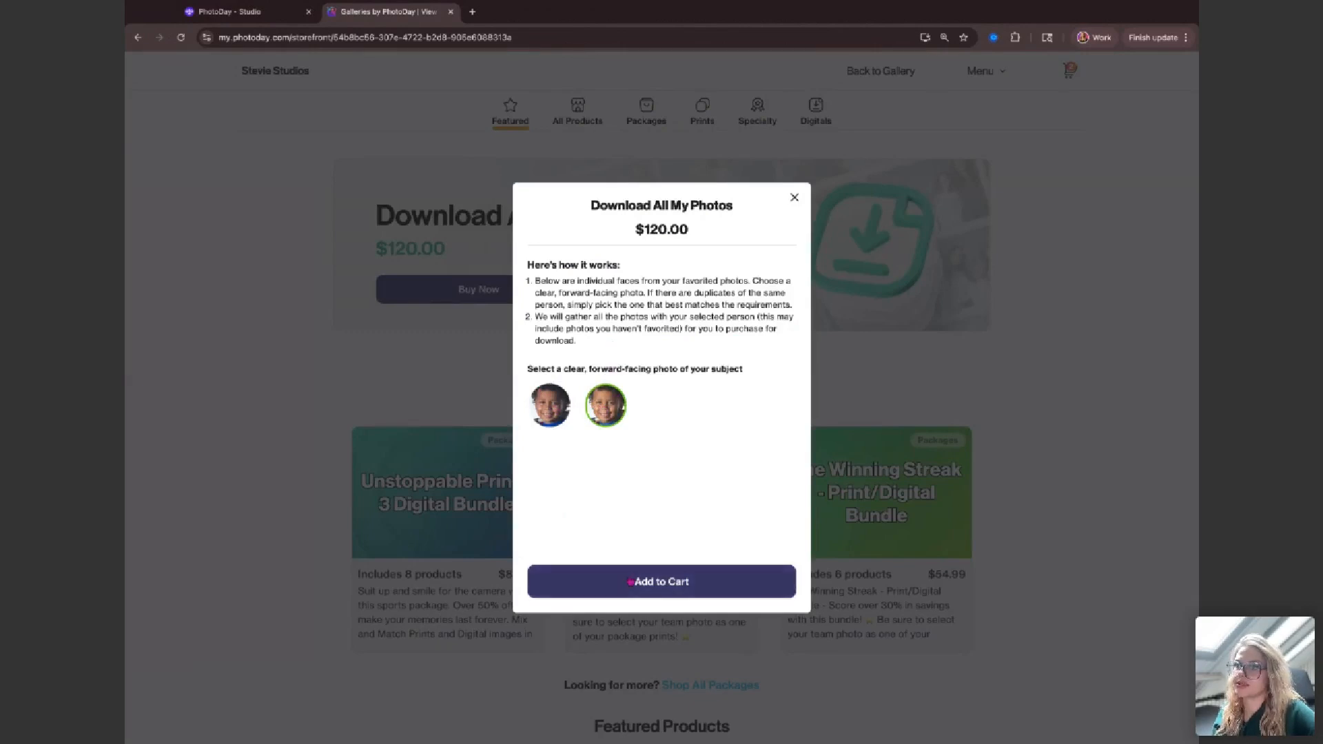
click(631, 582)
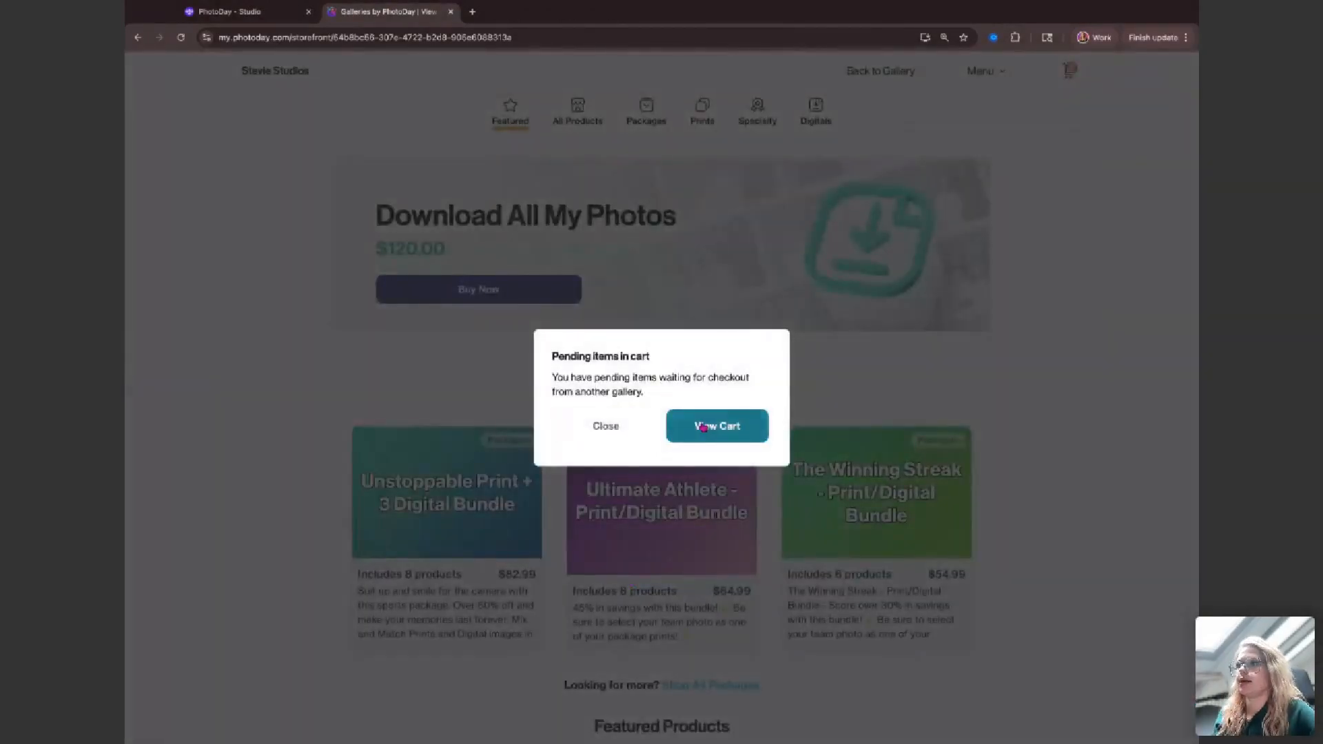
Remove the Baseball Fall 2025 Download All My Photos and Basic Pack items from the cart, declining retouching, and return to the storefront.
click(704, 428)
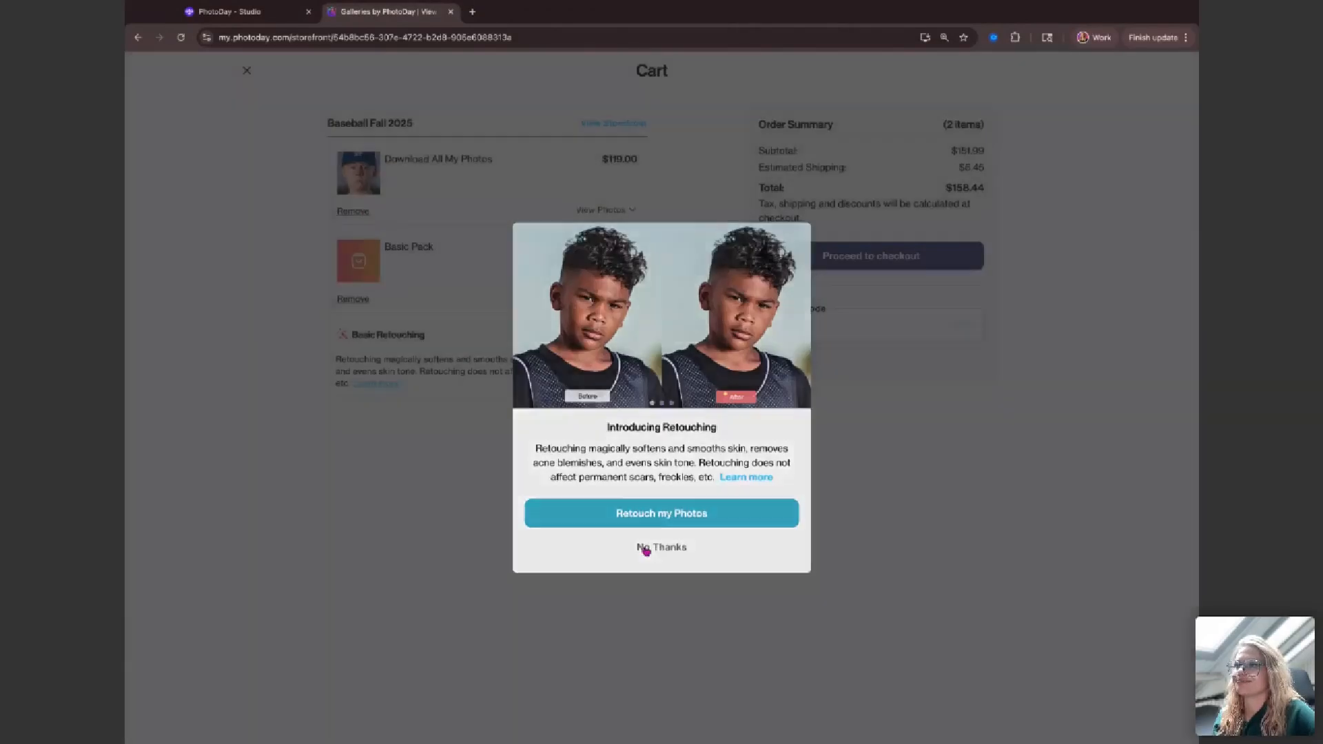
click(645, 551)
click(345, 212)
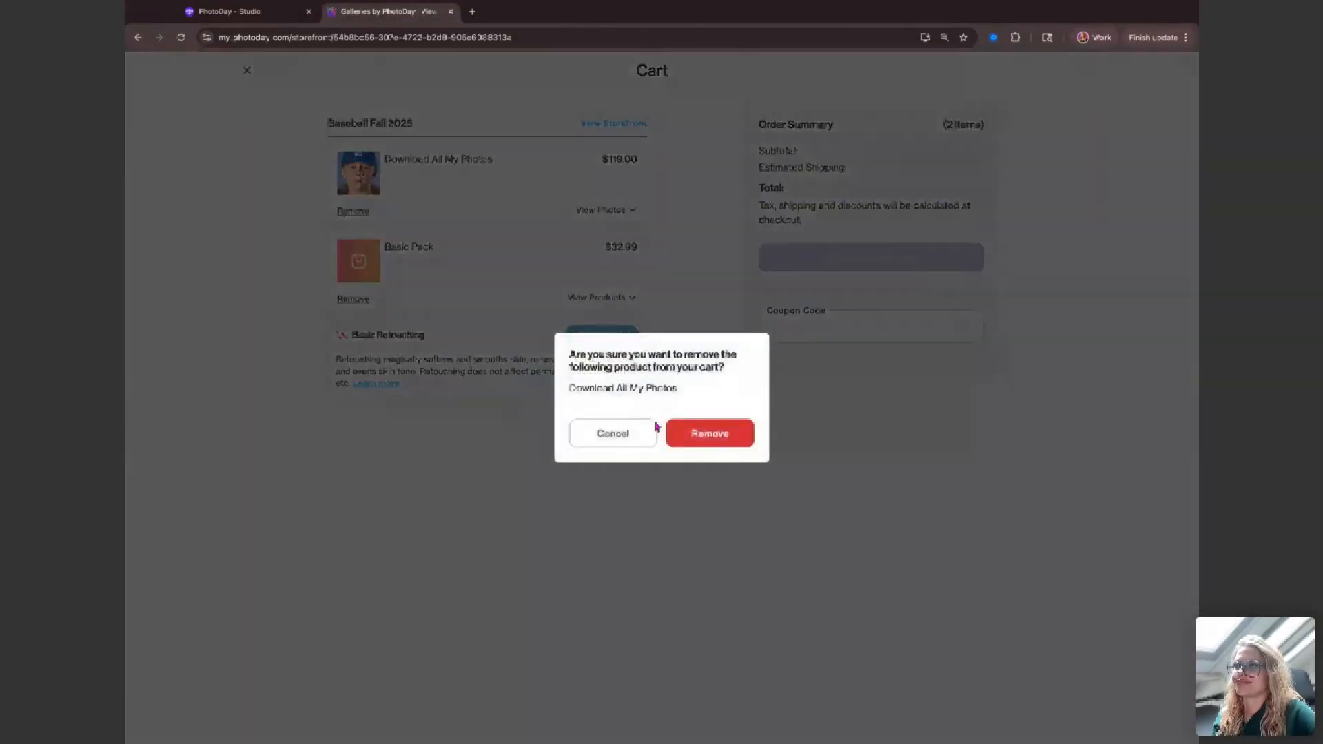
click(709, 441)
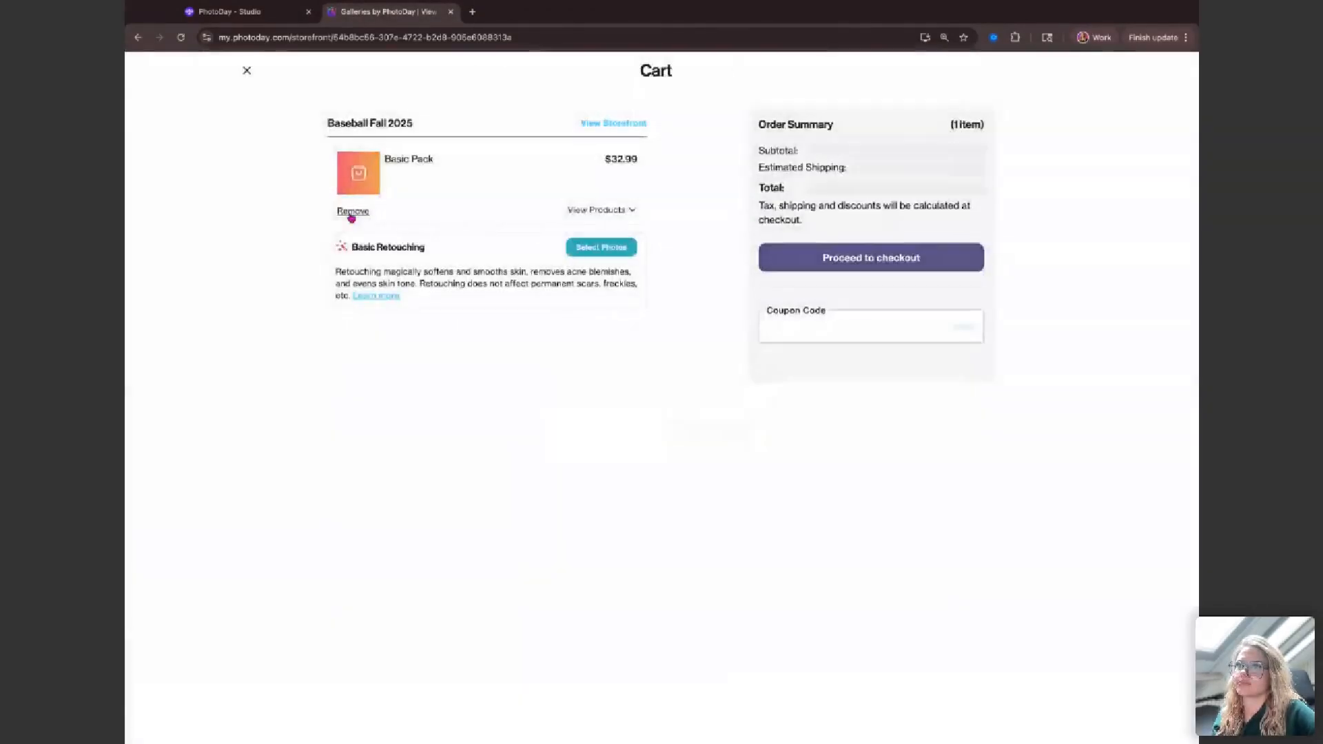
click(351, 212)
click(709, 441)
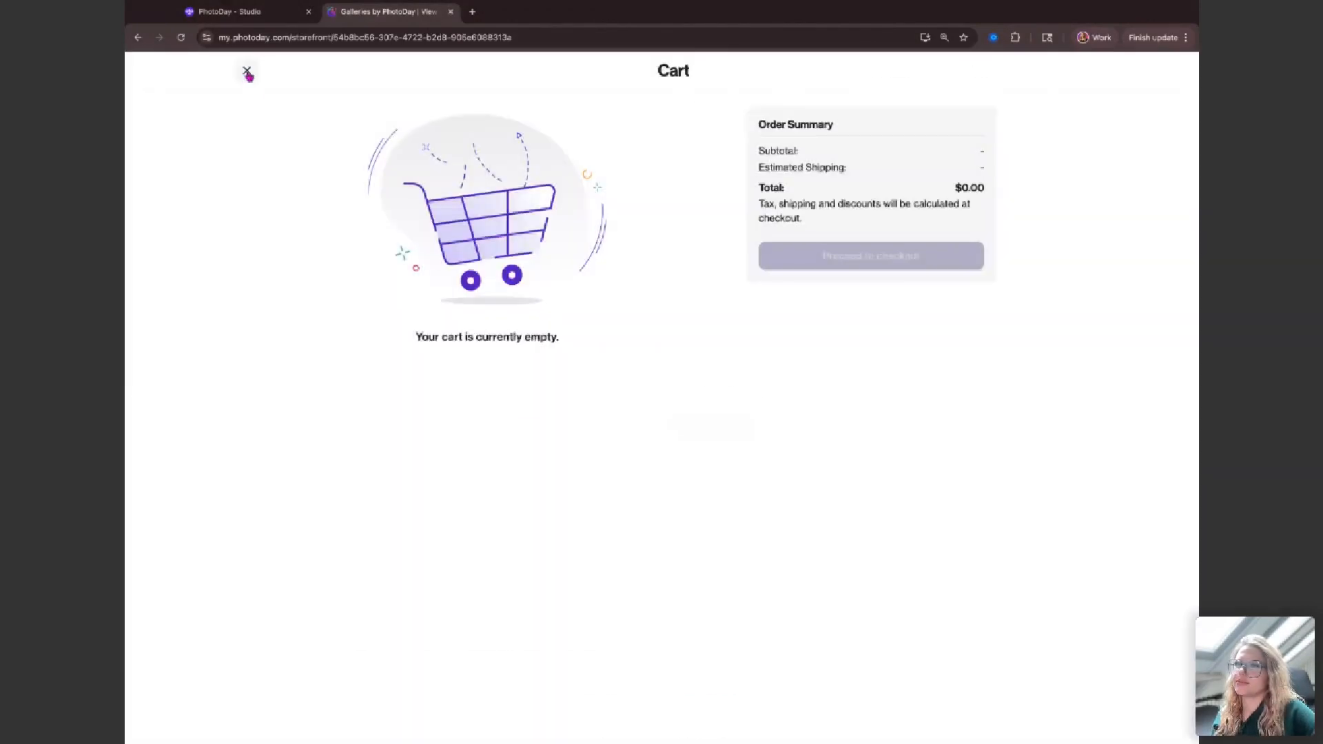
click(248, 71)
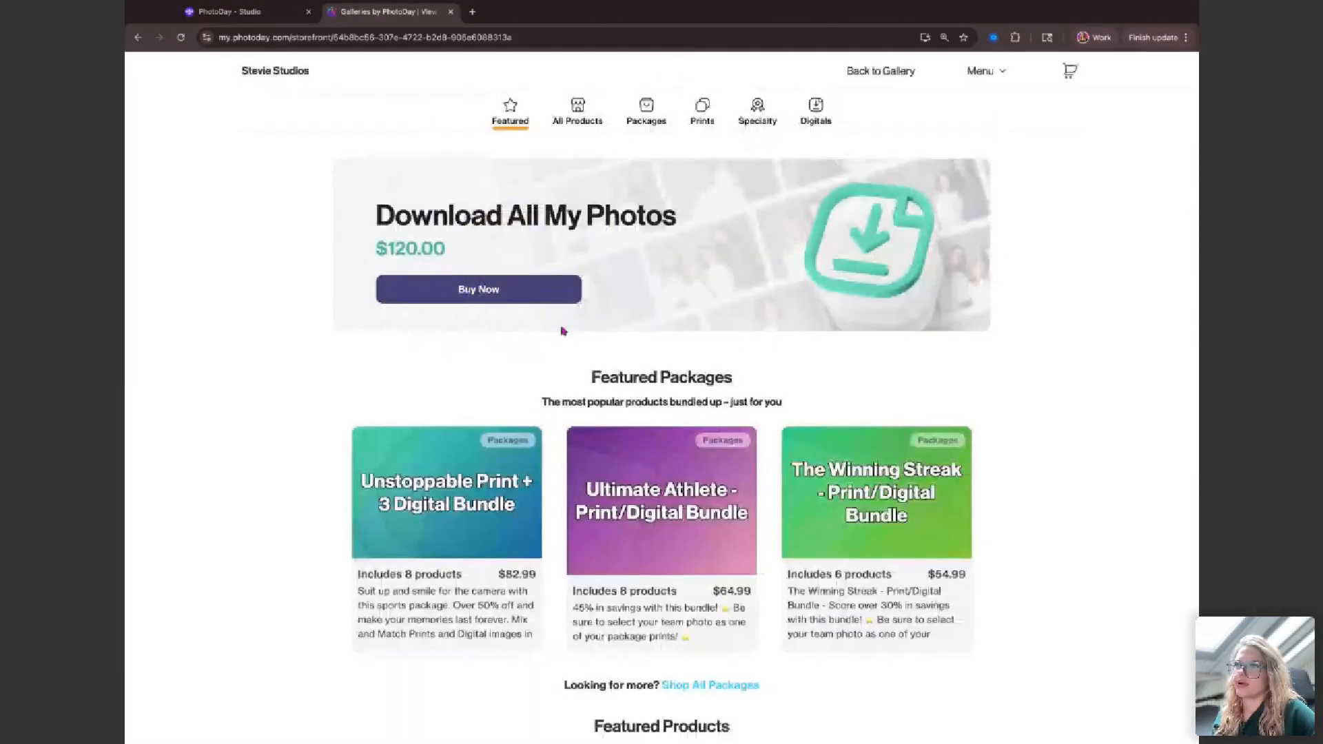
Add Download All My Photos to the cart with the player's second face photo, and review the cart without retouching.
click(510, 292)
click(656, 522)
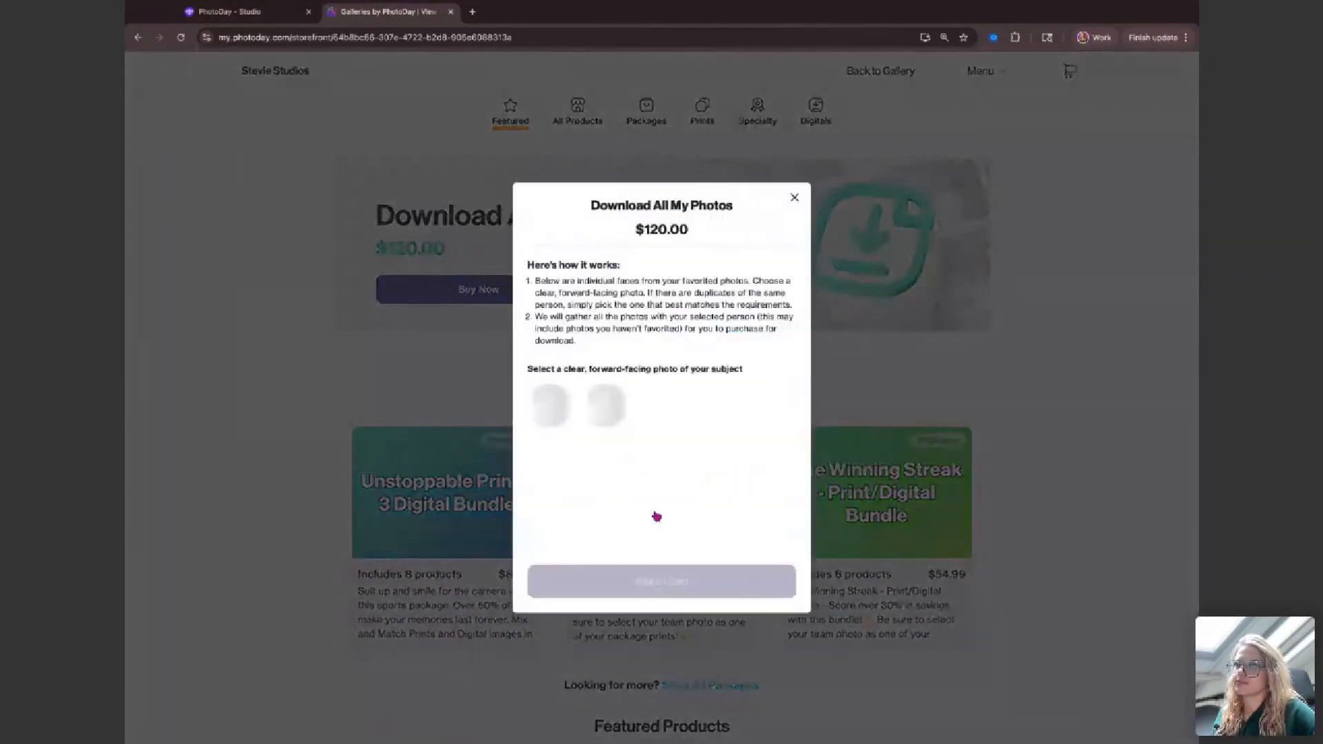
click(606, 406)
click(617, 583)
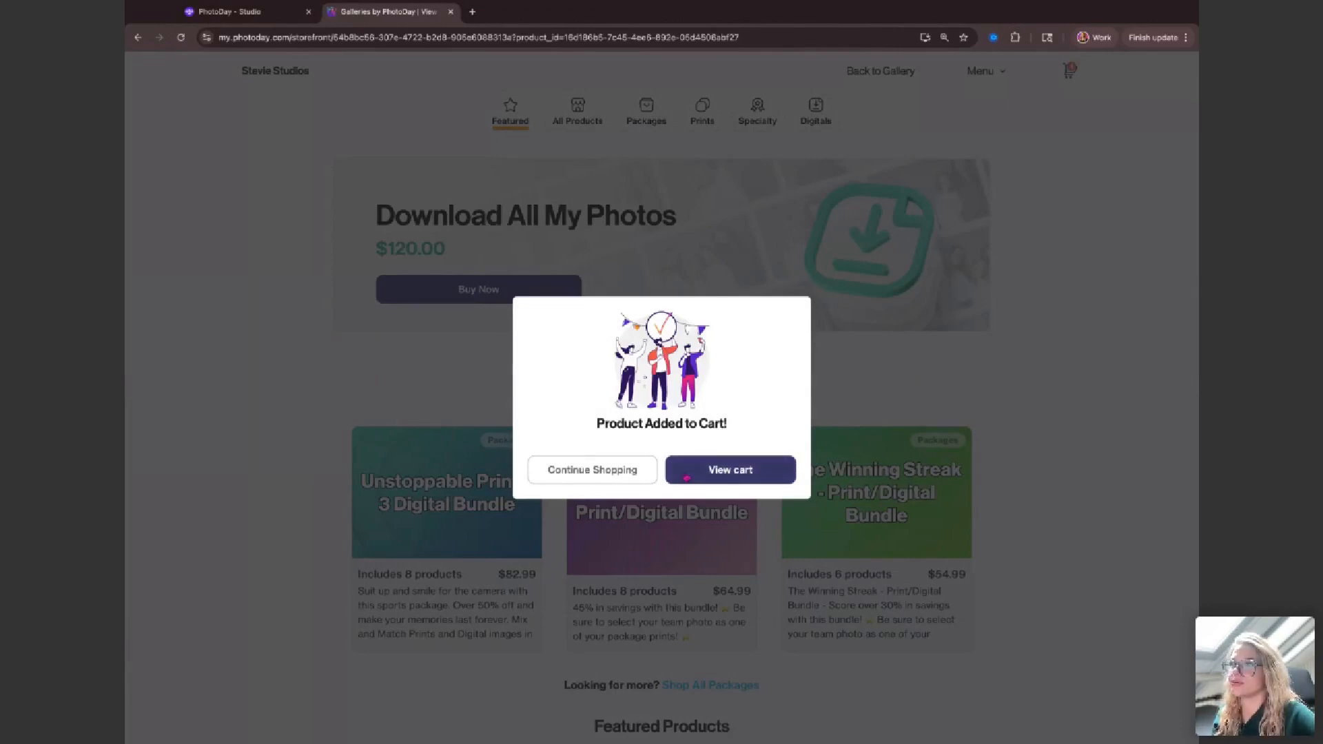
click(686, 477)
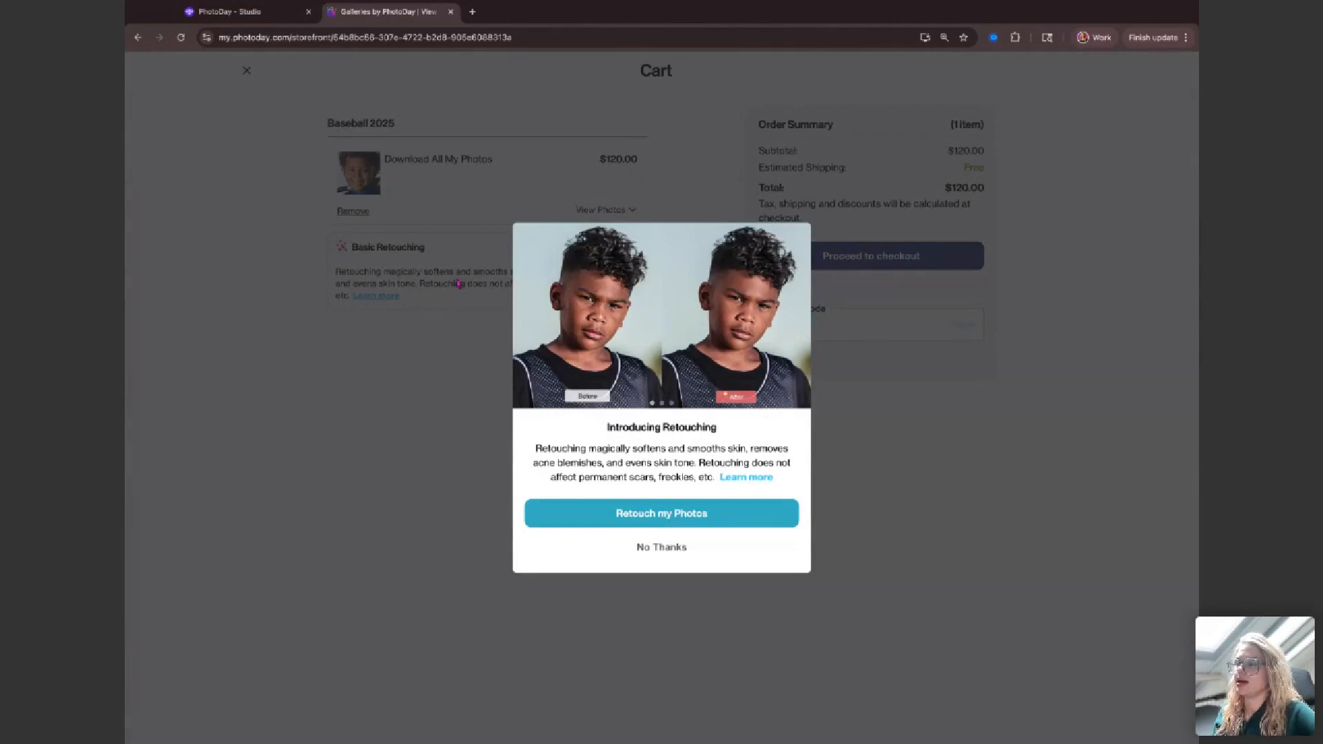
click(648, 548)
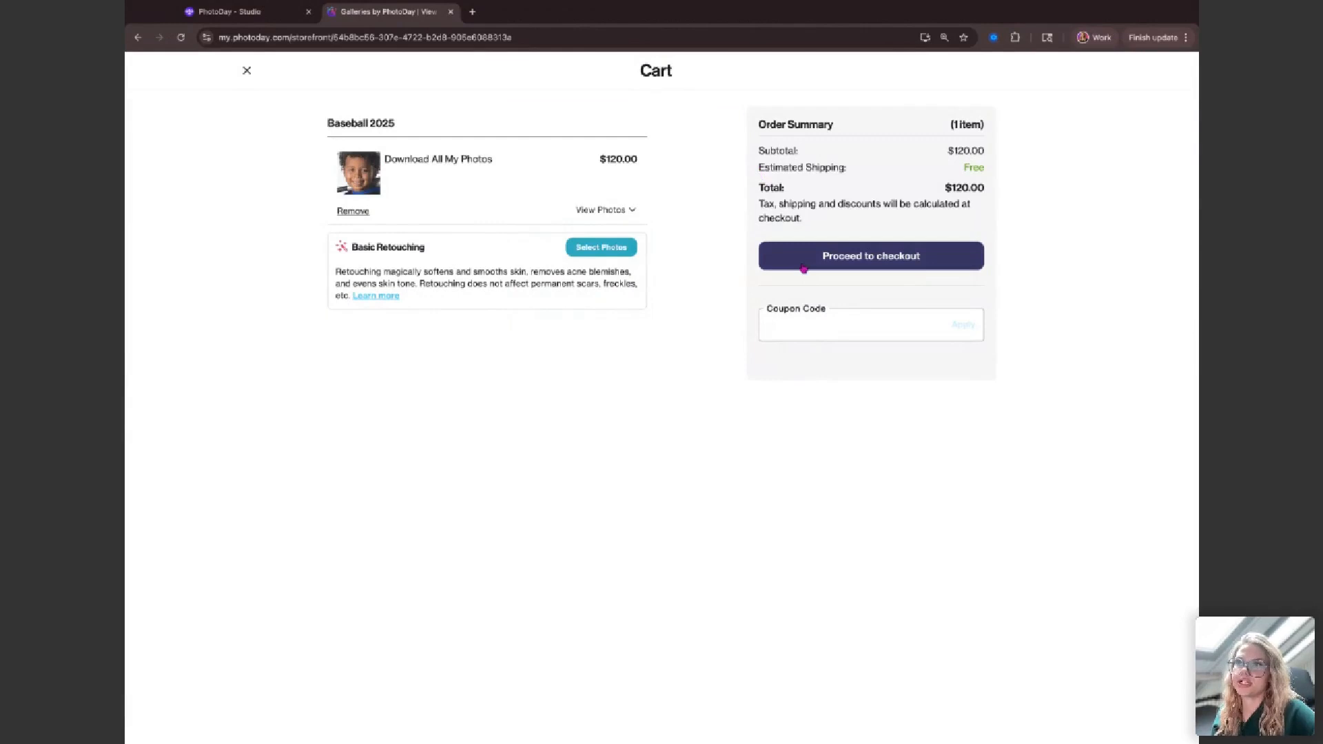
click(276, 11)
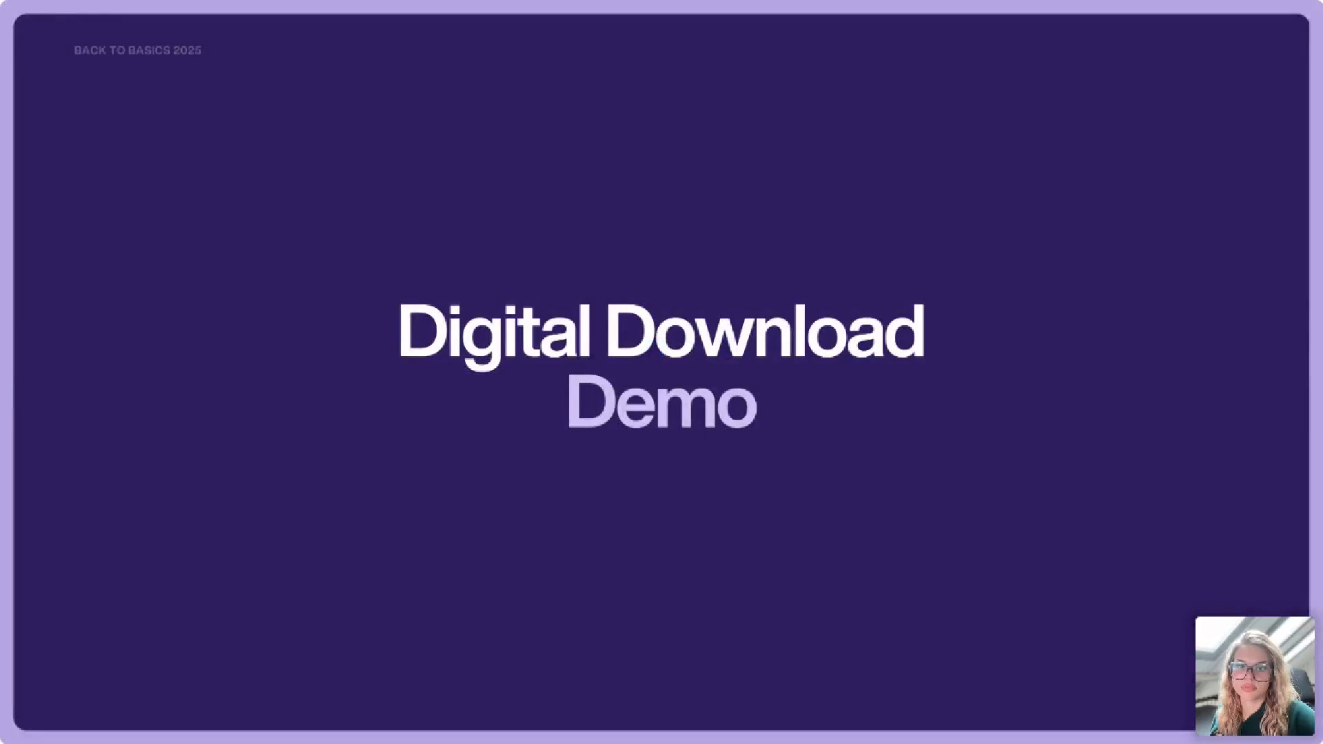
key(Right)
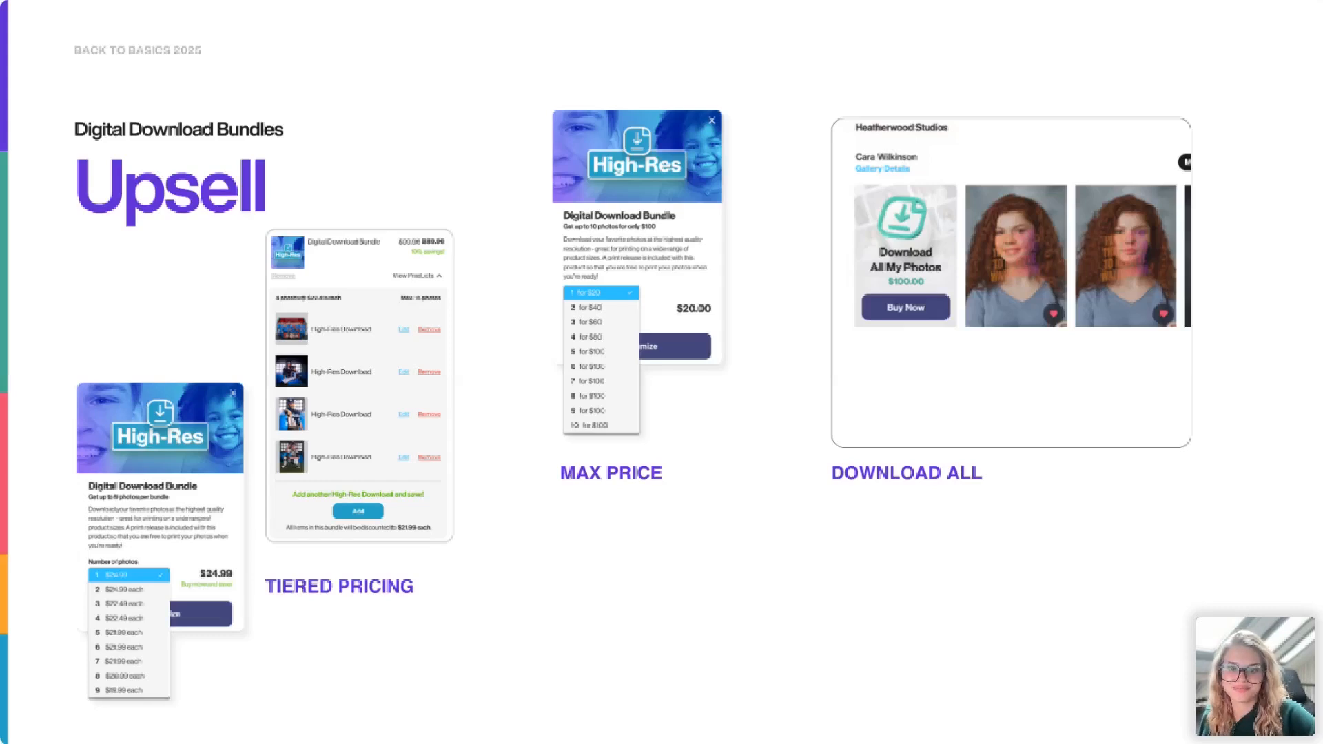
key(Right)
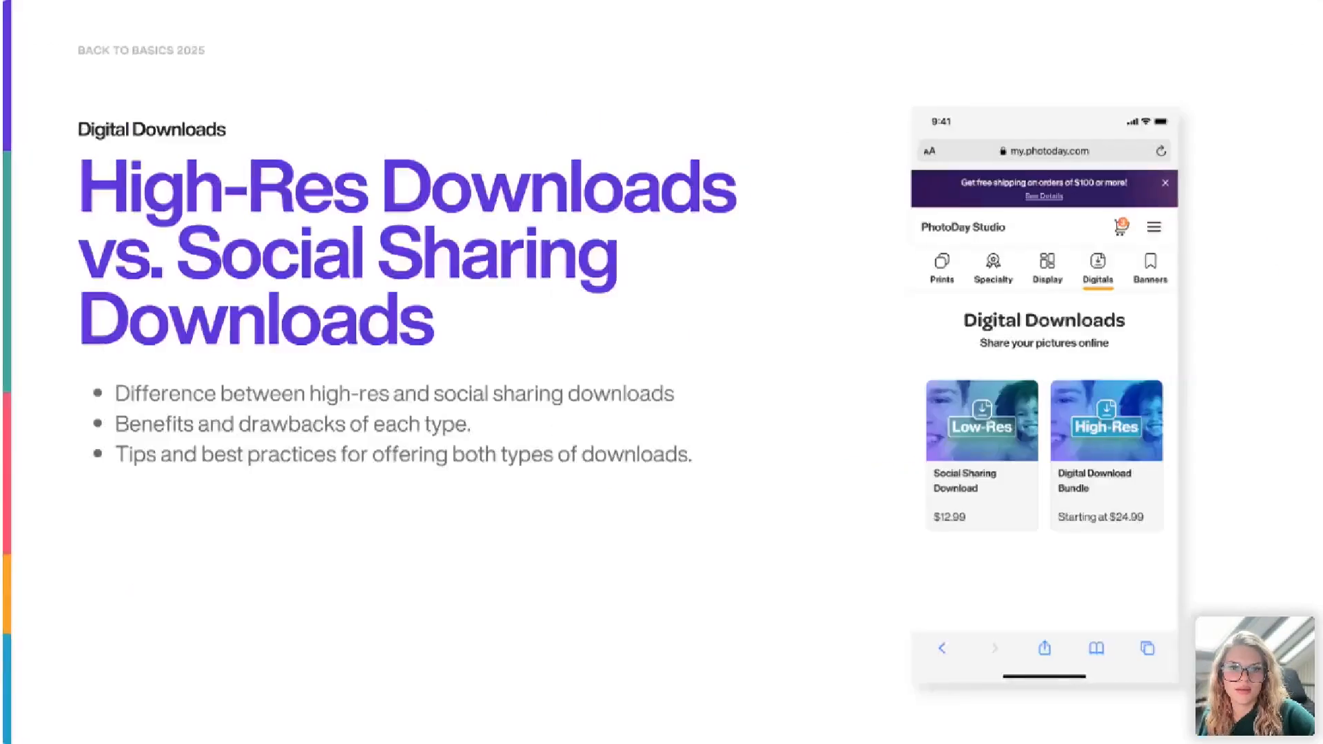